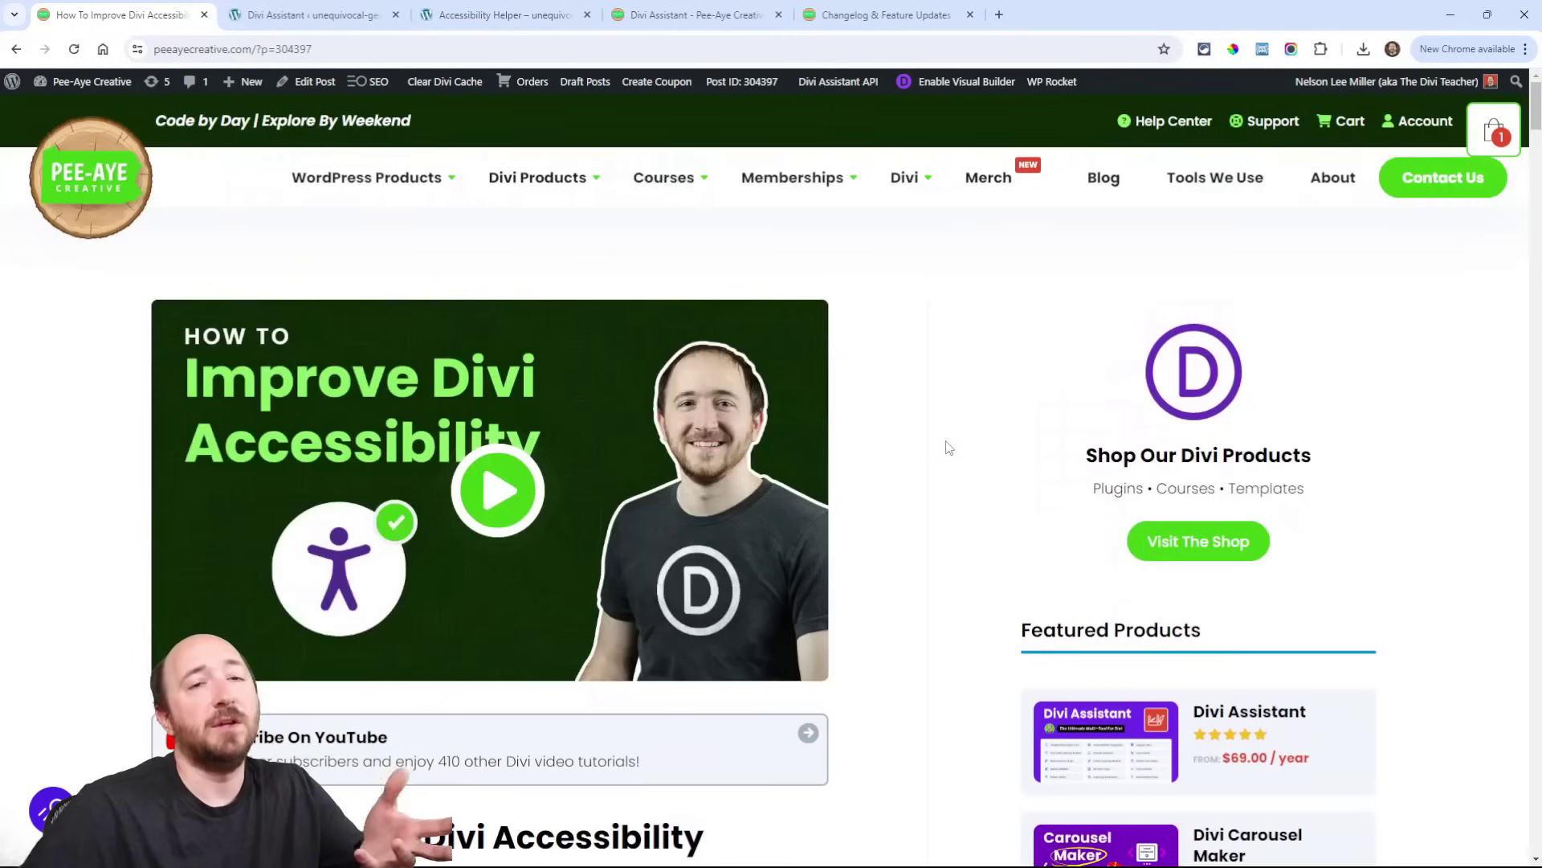
scroll(948, 447, "down", 2)
scroll(947, 447, "down", 3)
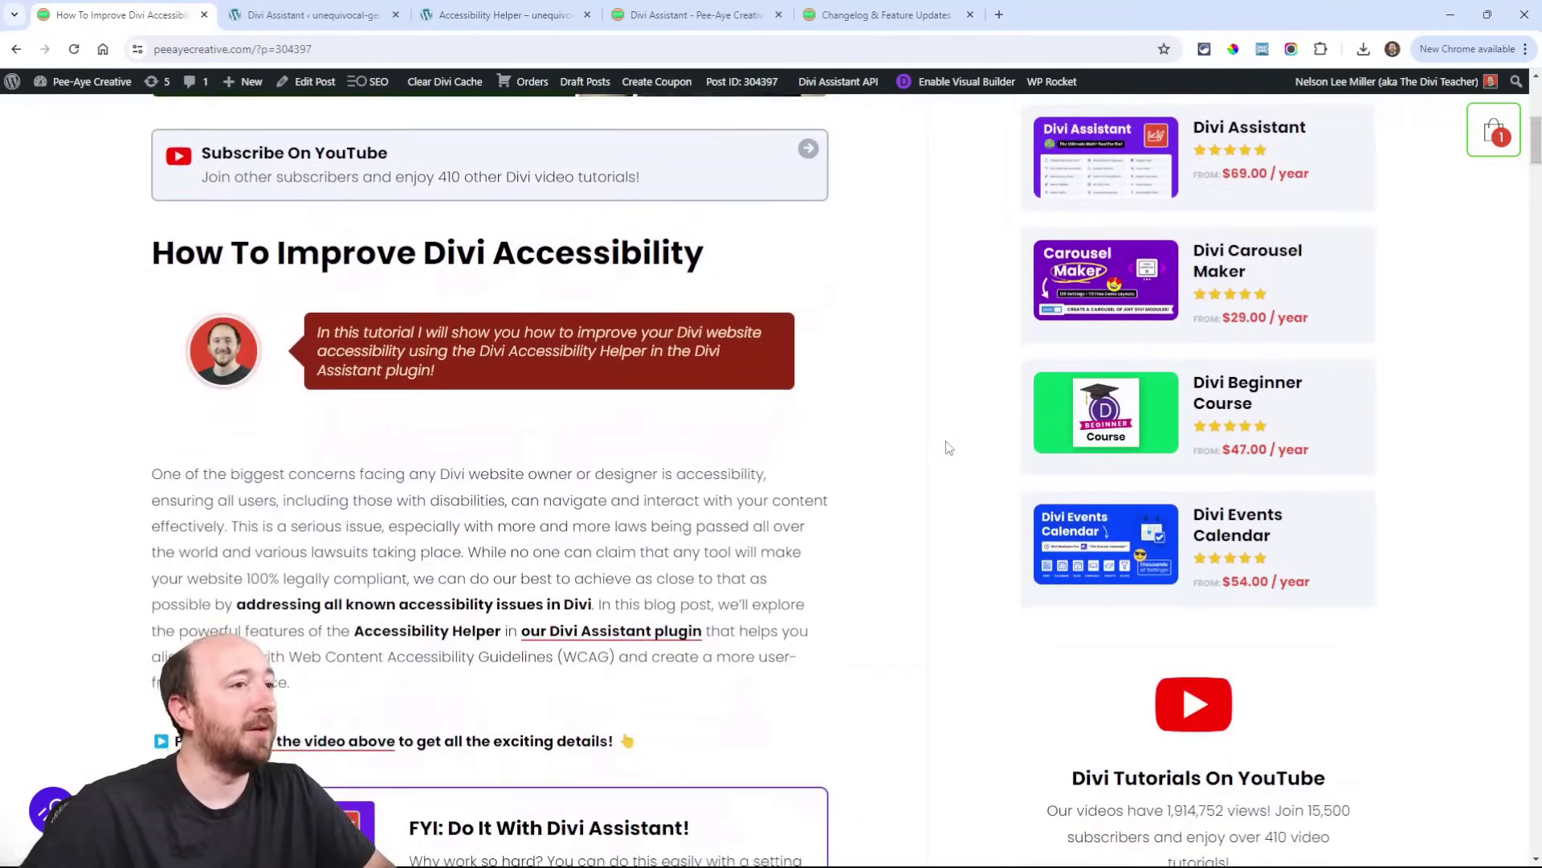
scroll(947, 447, "down", 1)
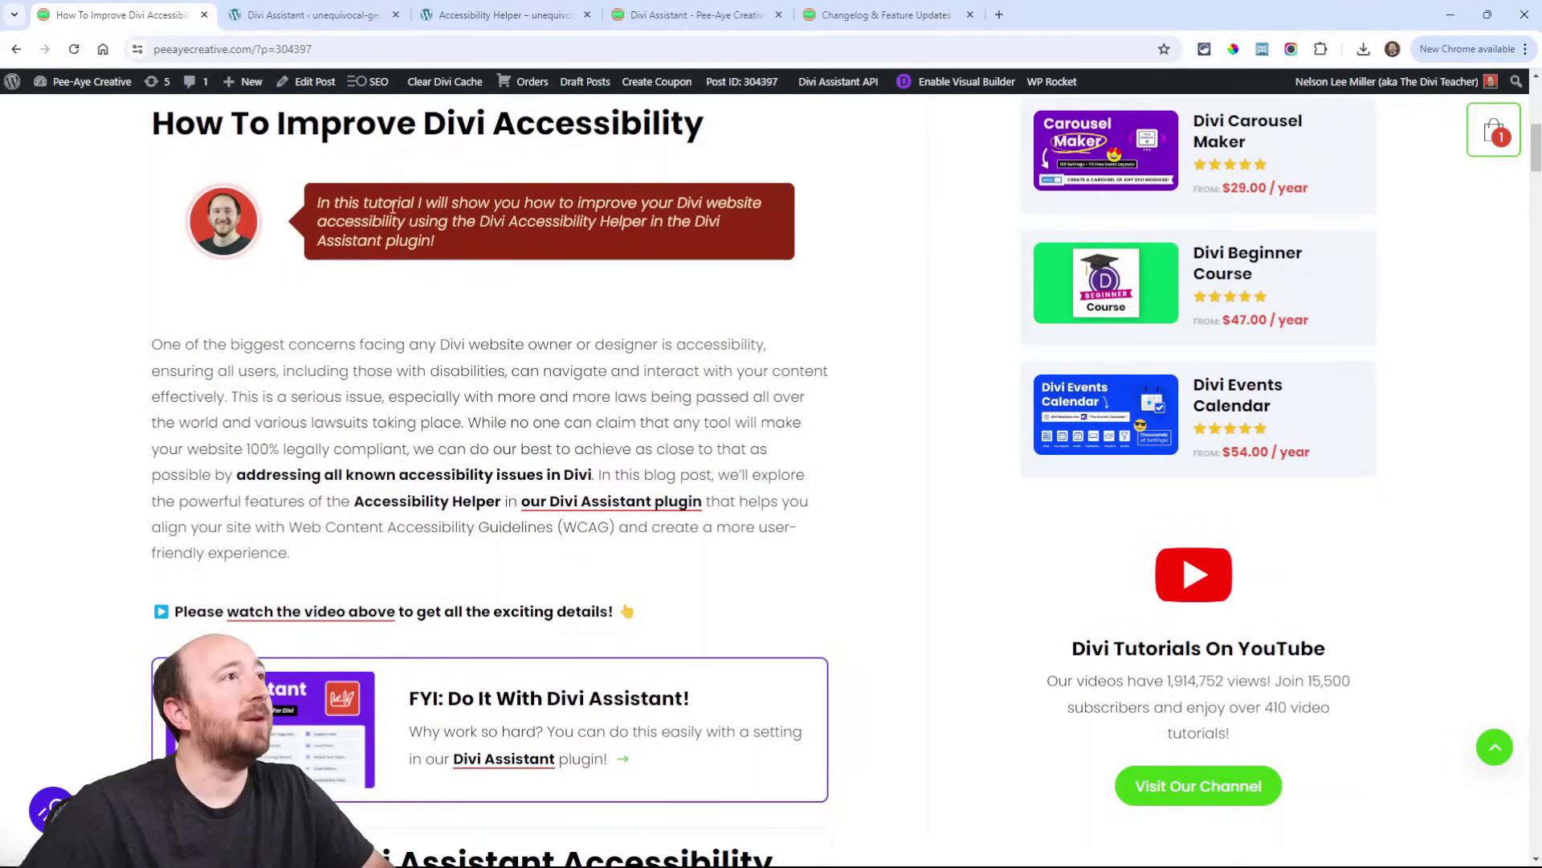
Step: In Divi Assistant, review Media Helper's alt text settings, then open Accessibility Helper settings
left_click(377, 18)
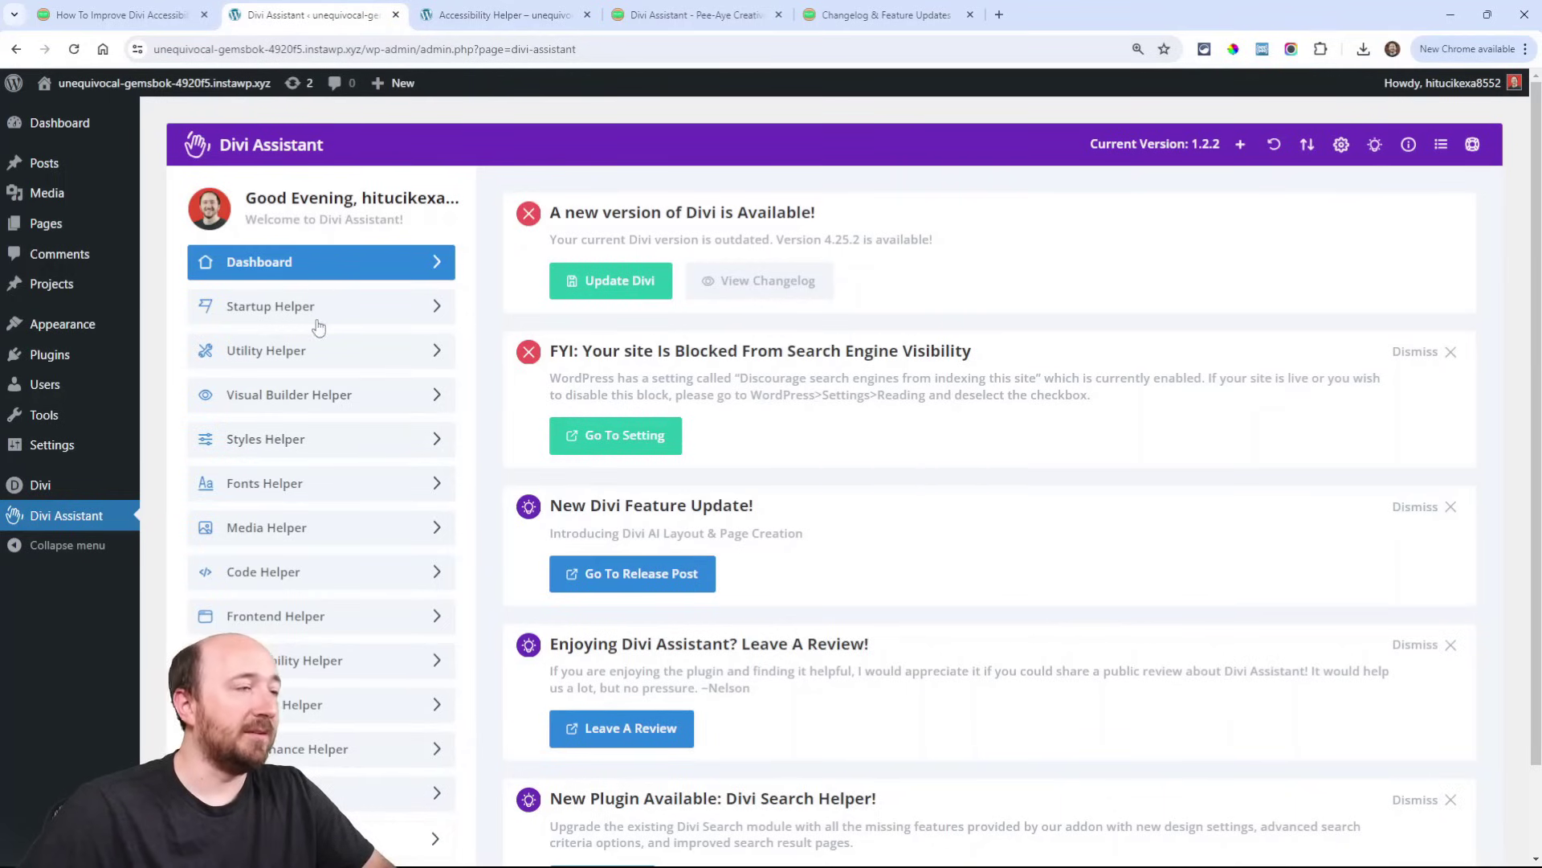
scroll(308, 666, "down", 1)
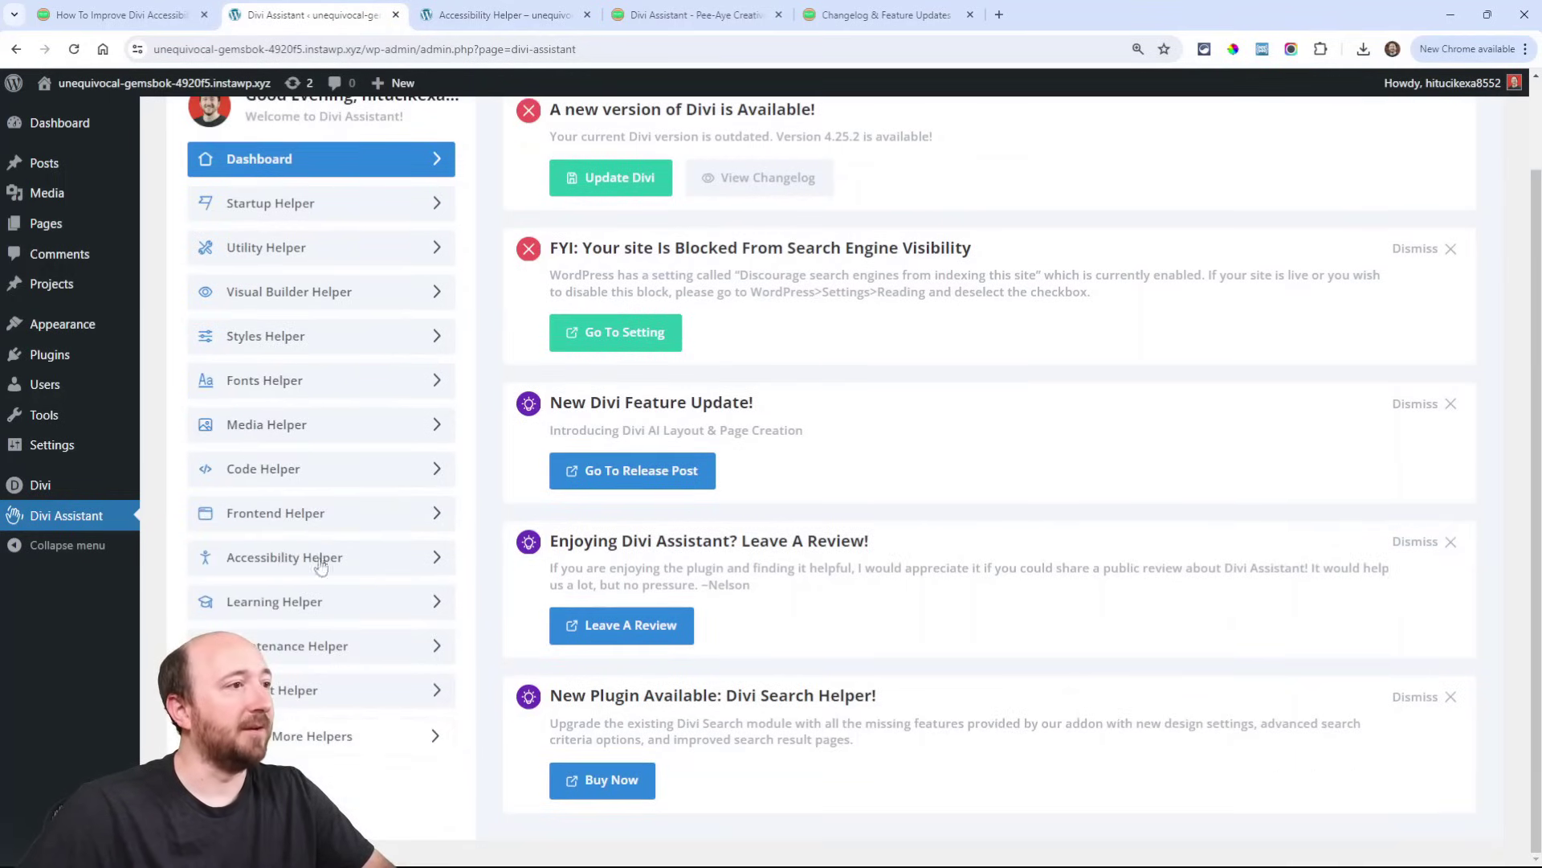
left_click(251, 434)
left_click(260, 549)
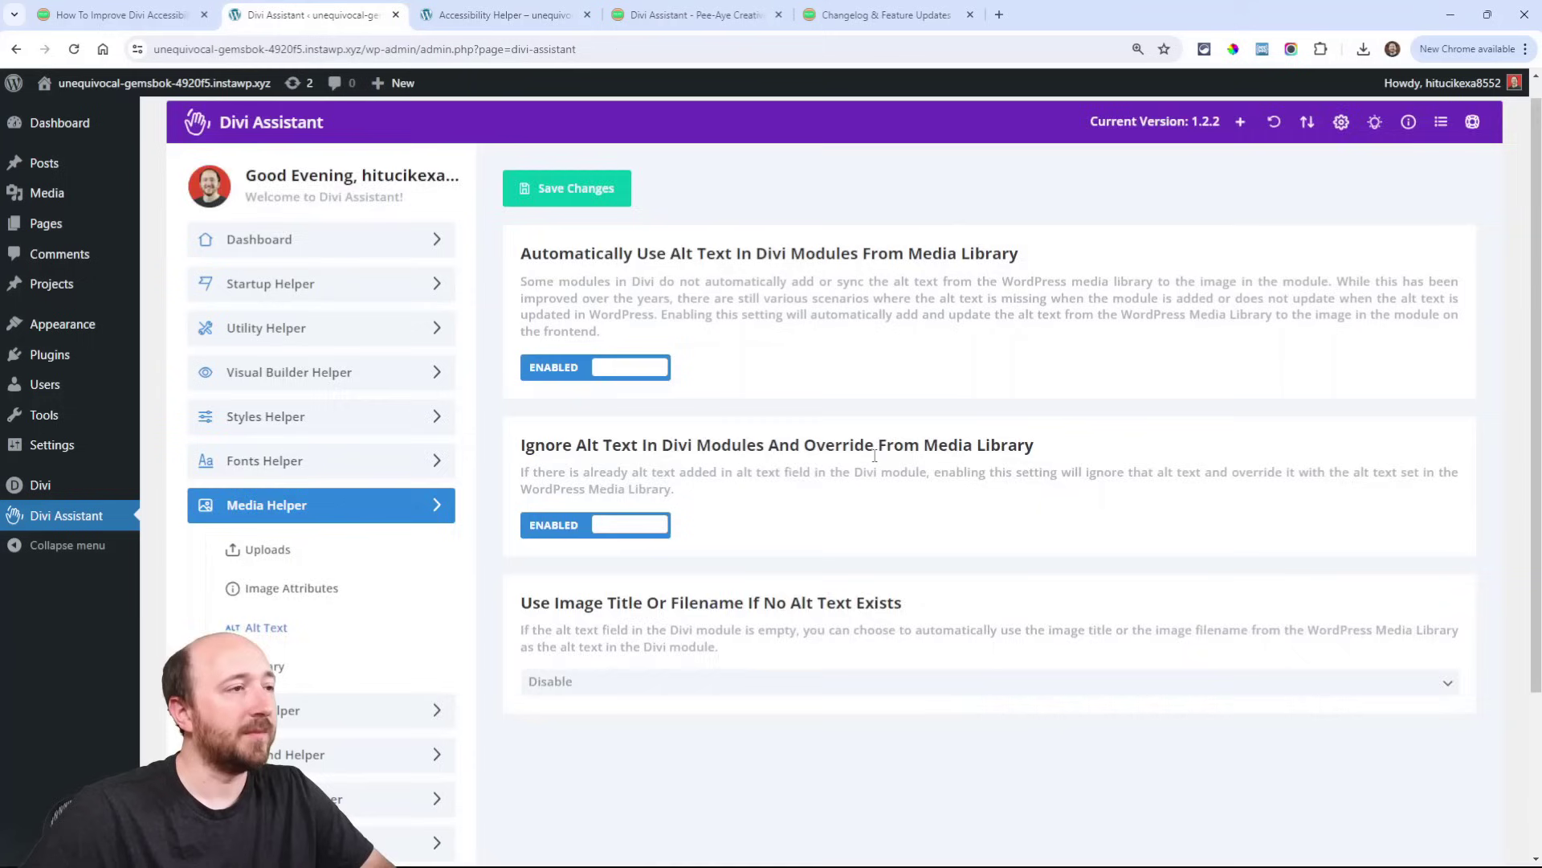
scroll(654, 384, "down", 2)
left_click(295, 586)
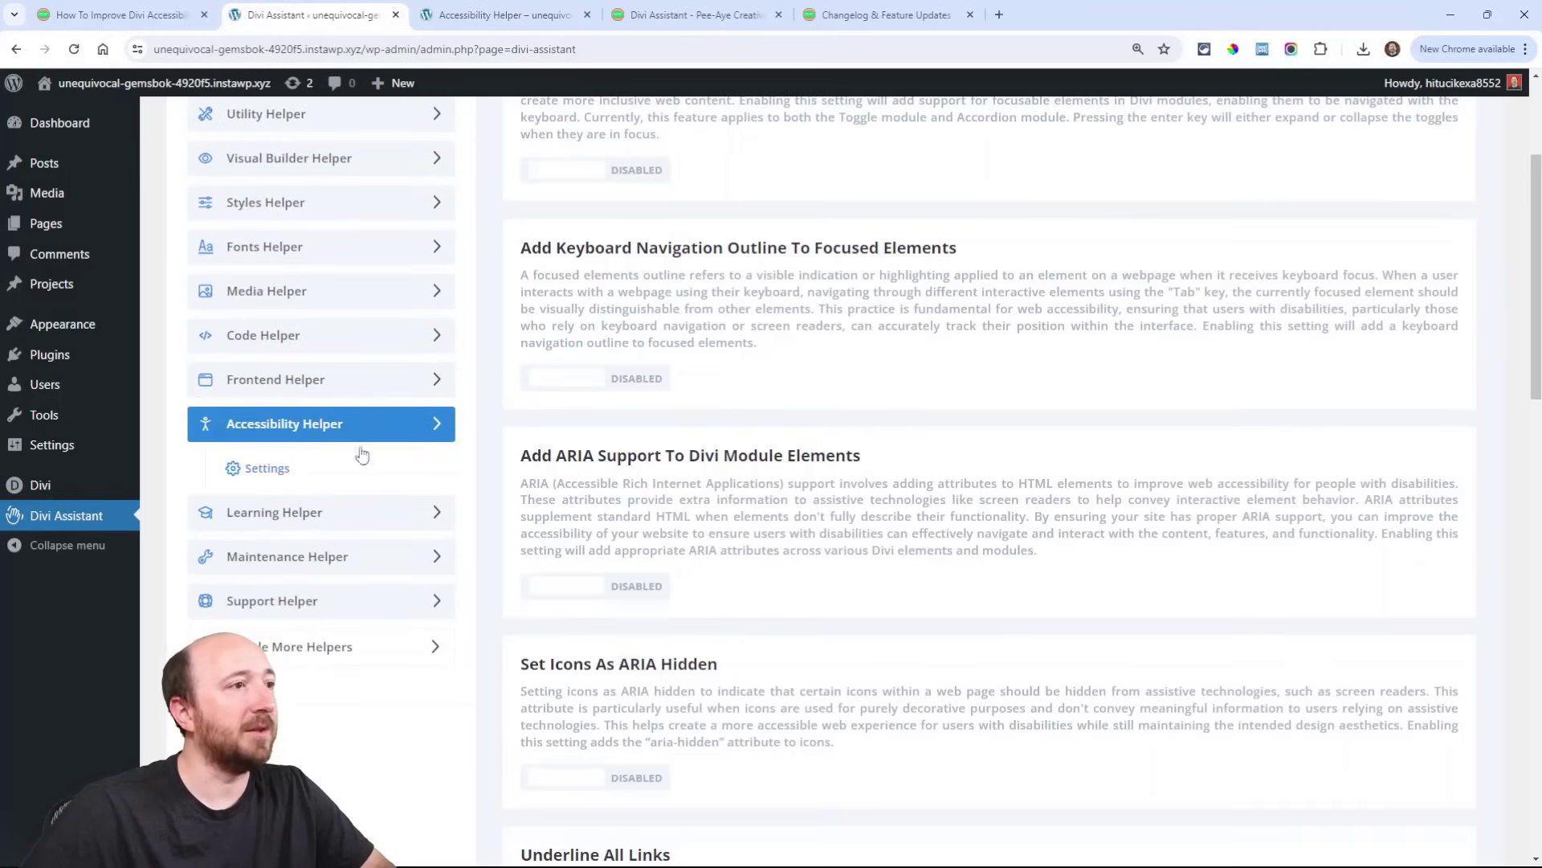
scroll(867, 453, "up", 2)
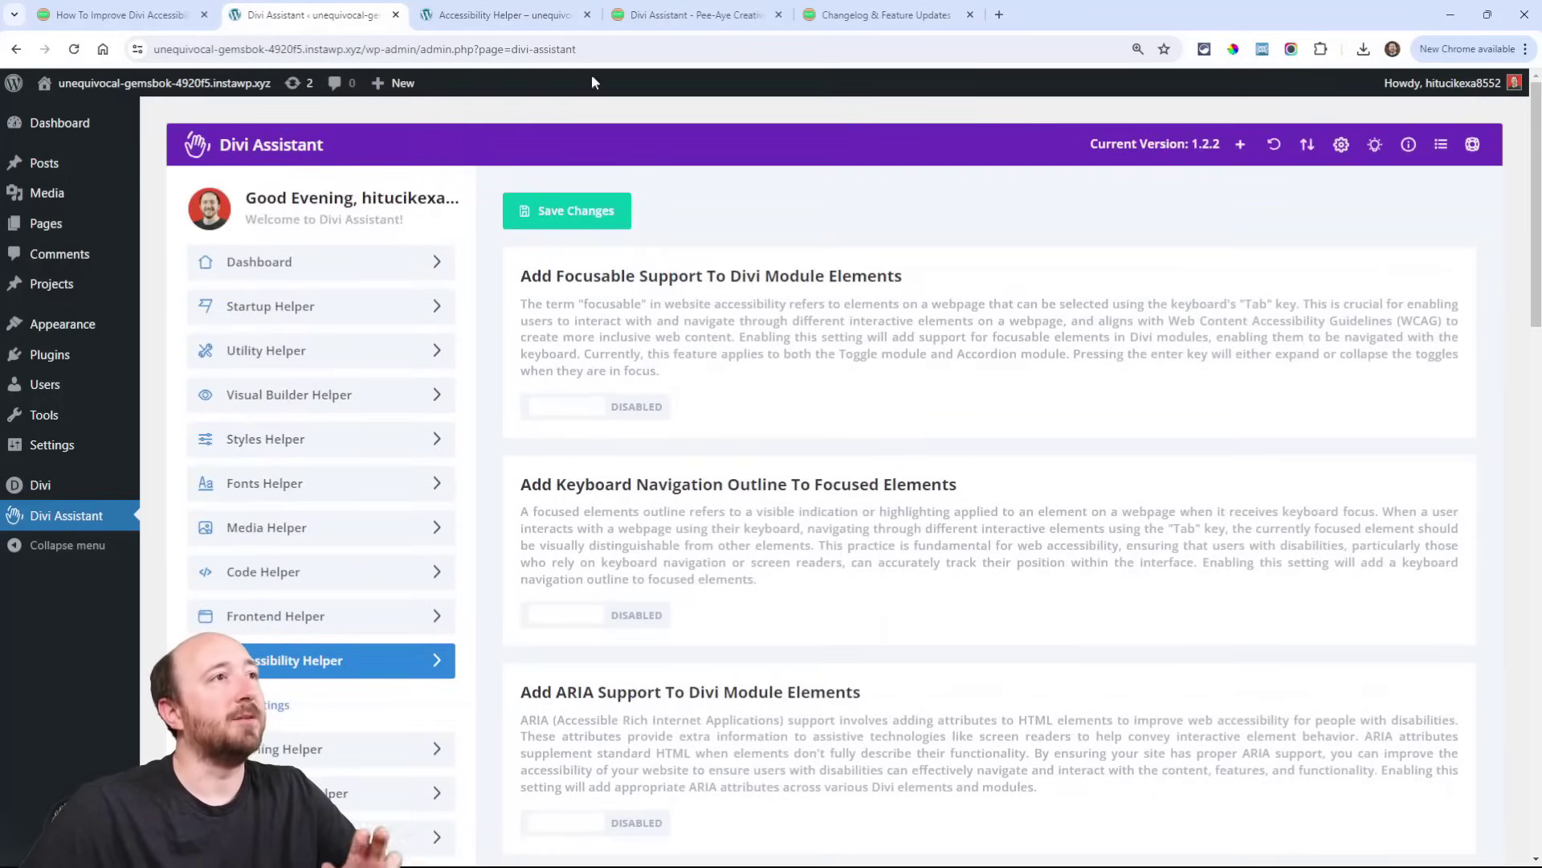
Step: Look over the demo page's toggle and blurb modules, moving between it and the settings
left_click(507, 14)
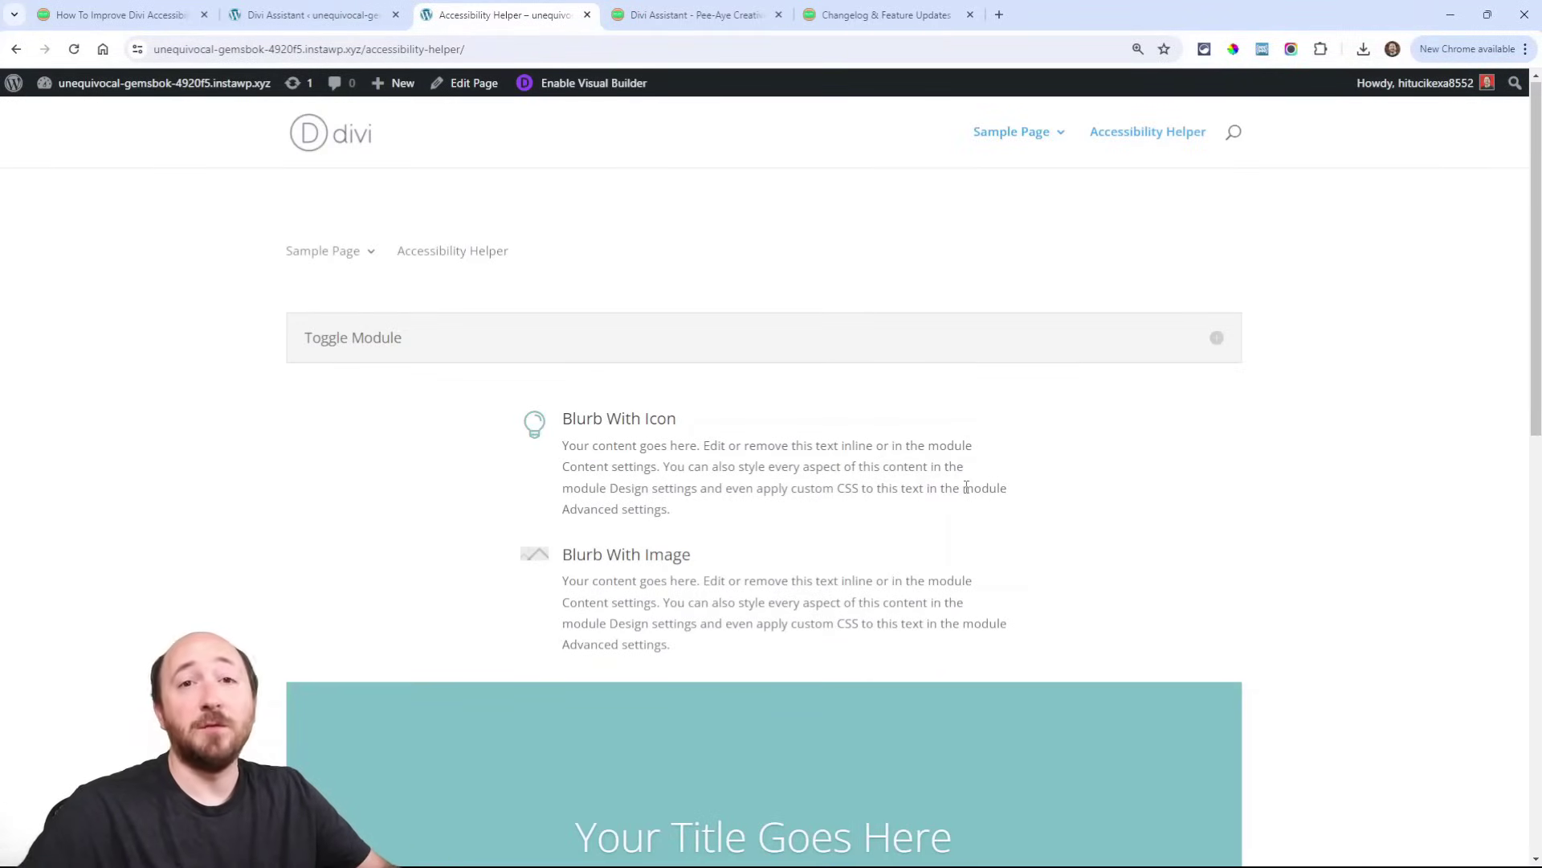
scroll(645, 310, "down", 4)
scroll(816, 451, "down", 3)
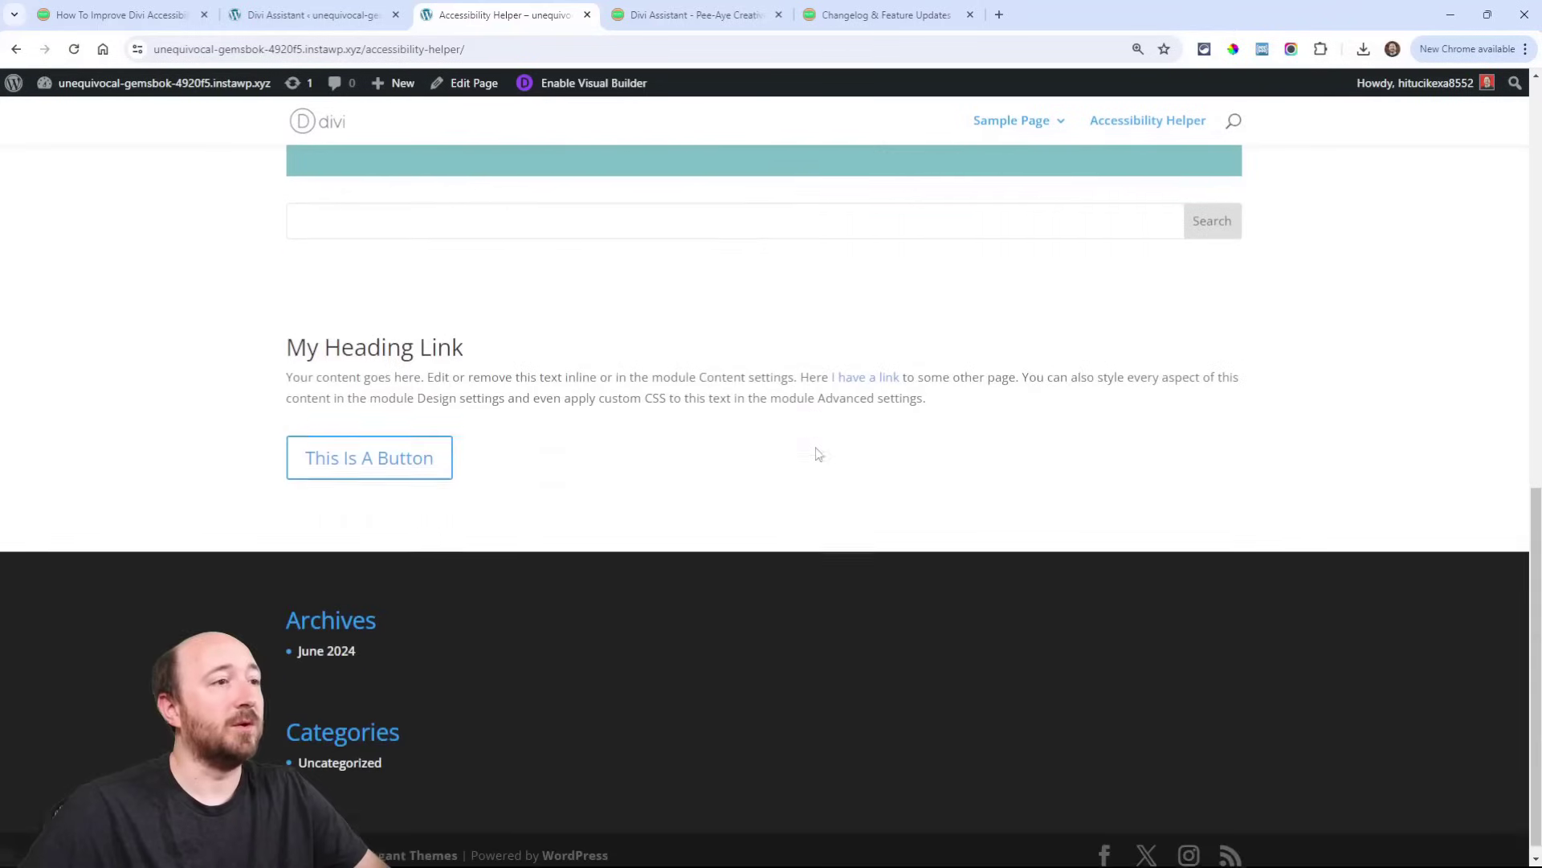
scroll(817, 460, "up", 7)
scroll(816, 459, "up", 1)
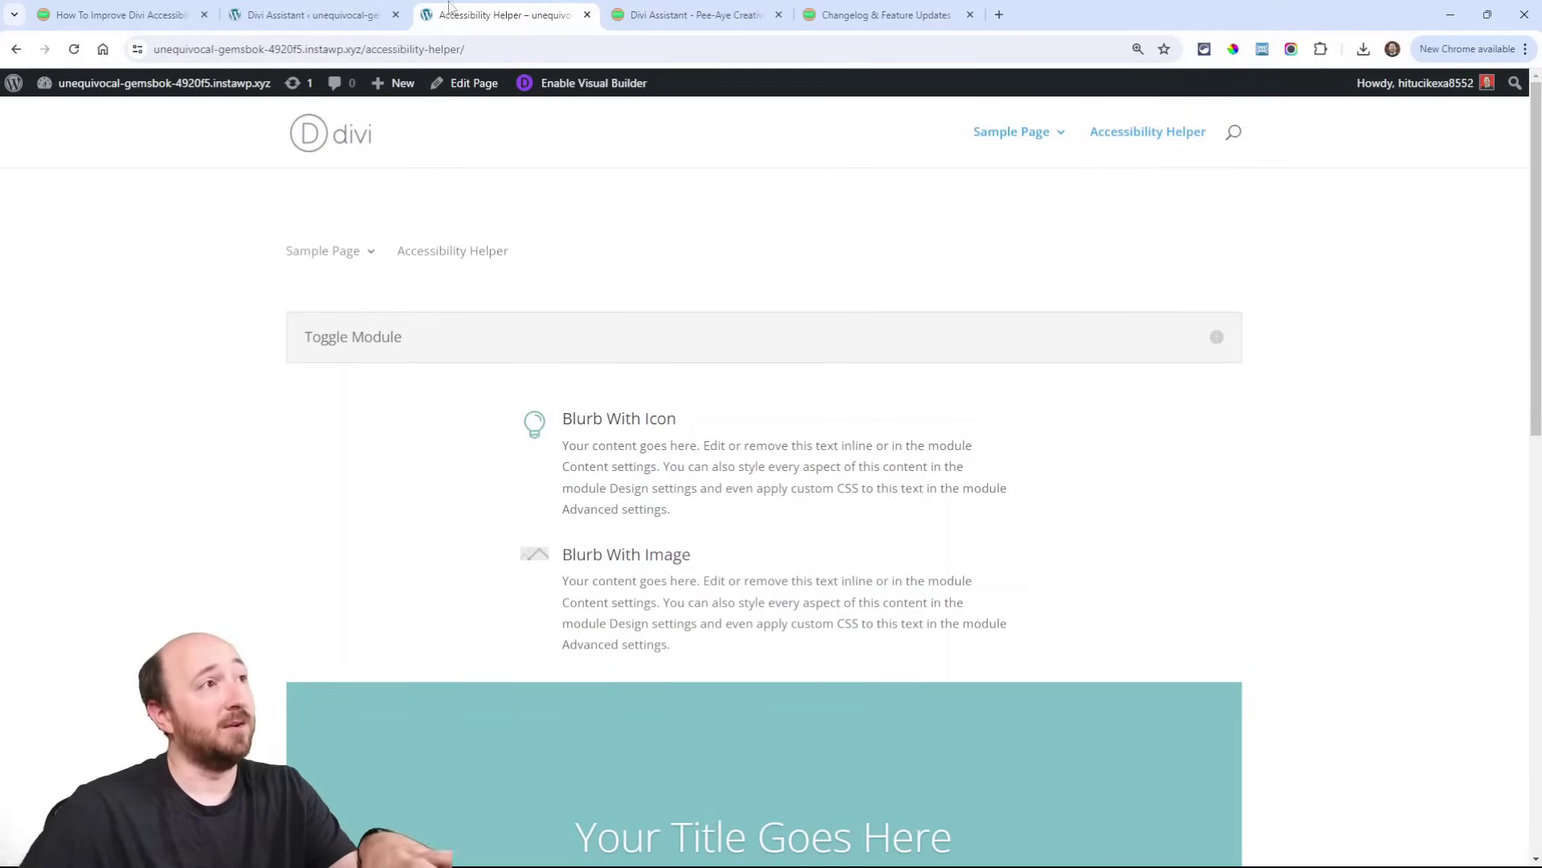
left_click(344, 17)
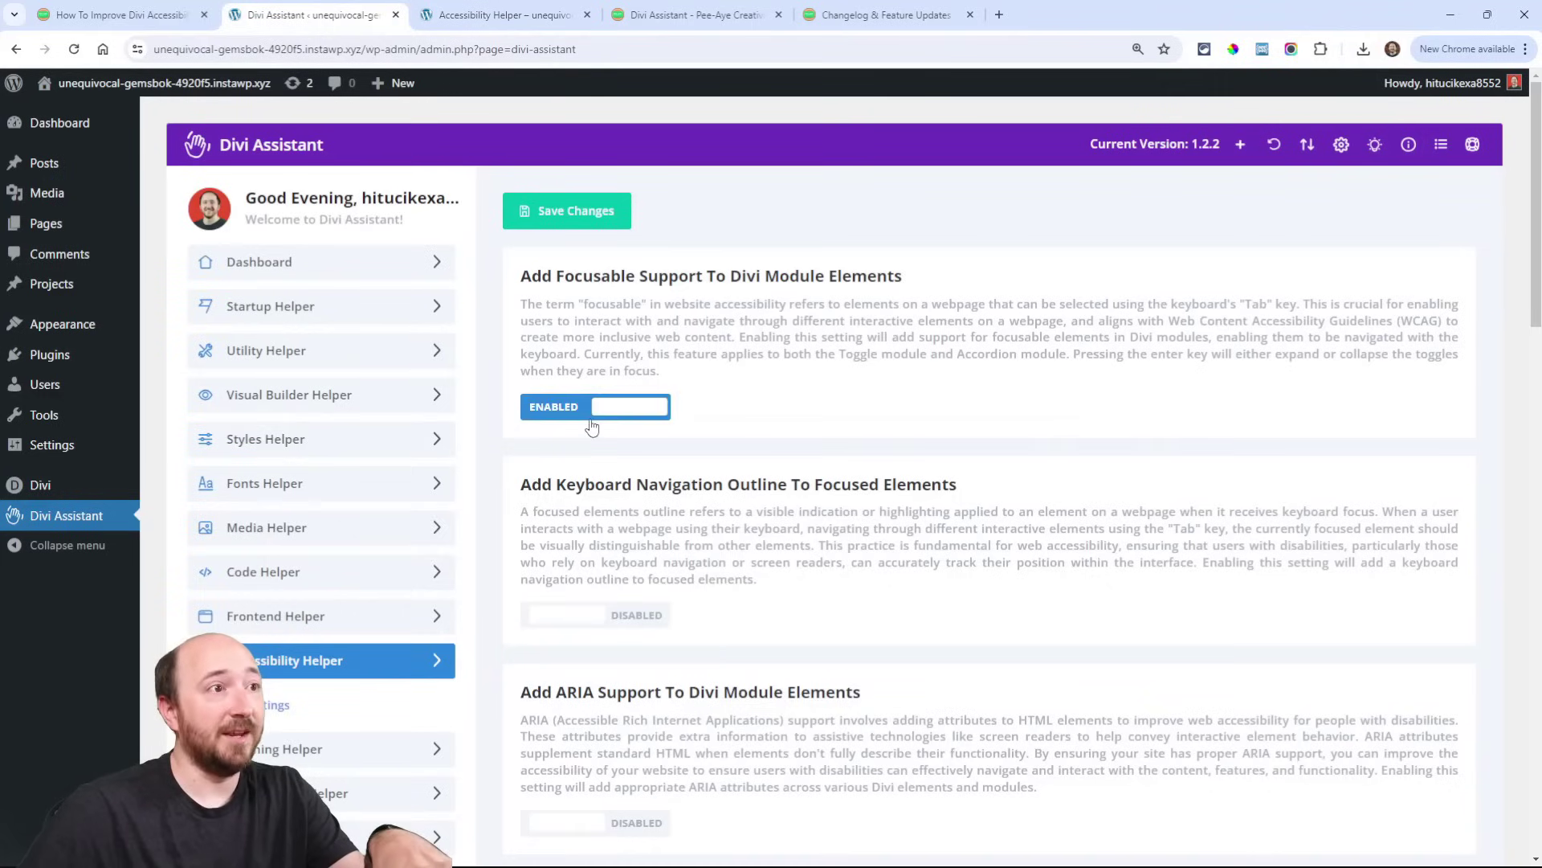
left_click(530, 17)
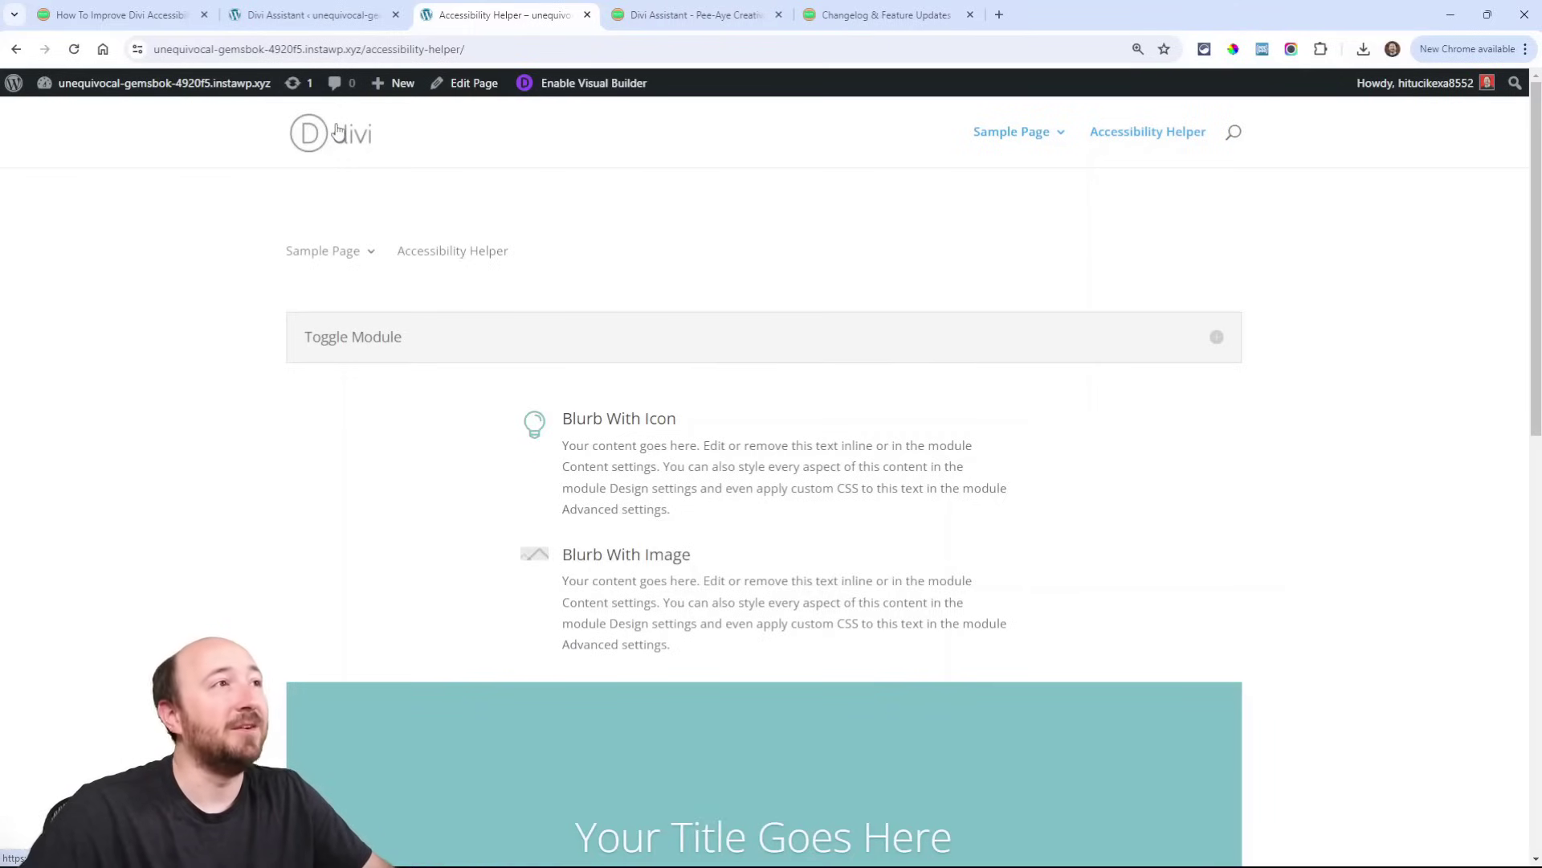
key("ctrl+shift+Tab")
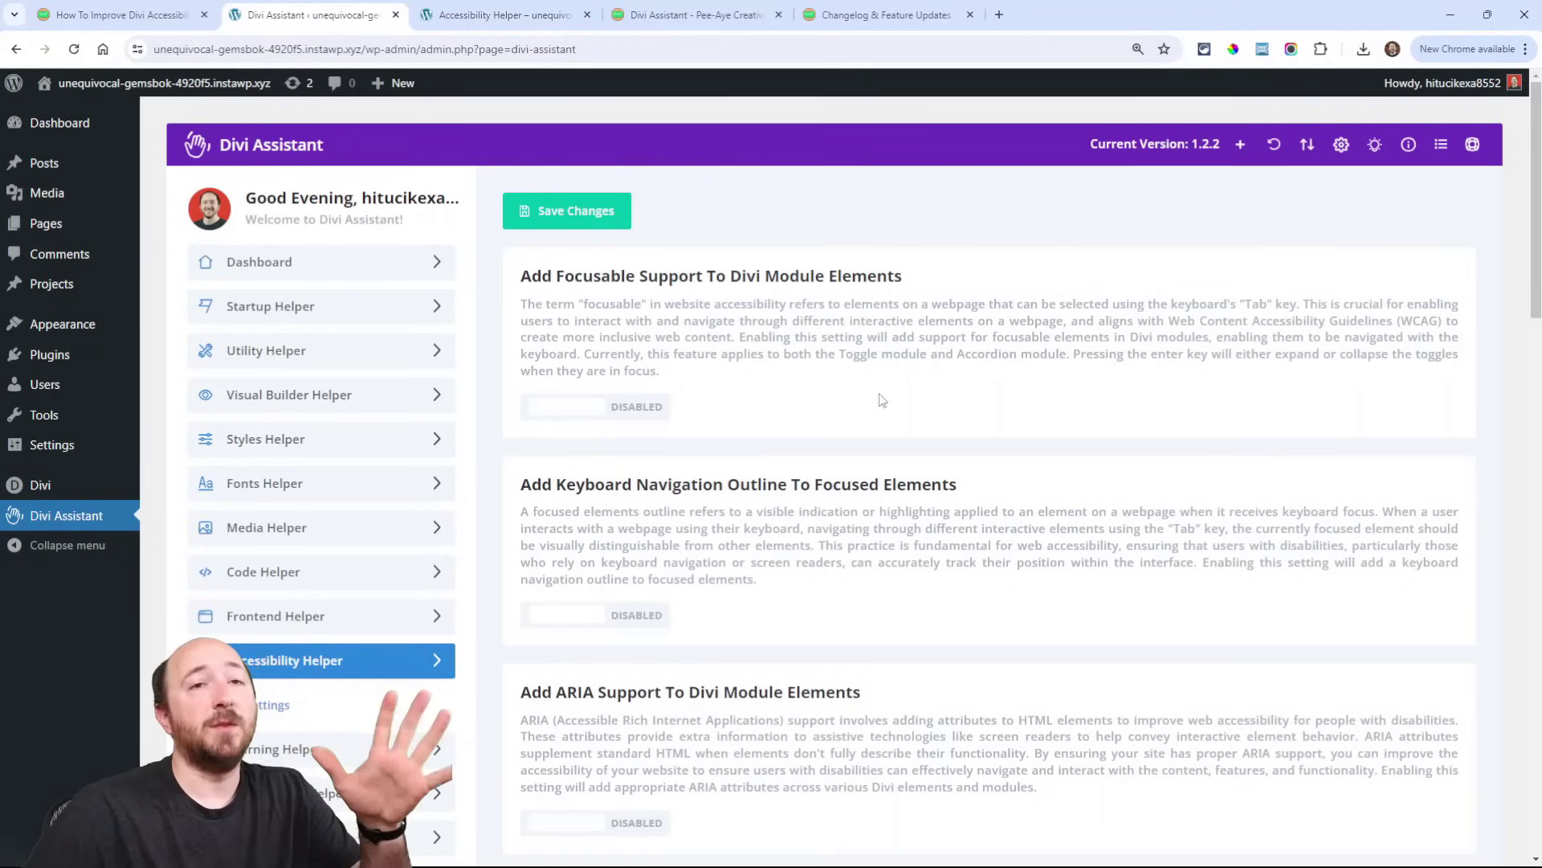
Step: Enable 'Add Focusable Support To Divi Module Elements'
left_click(582, 411)
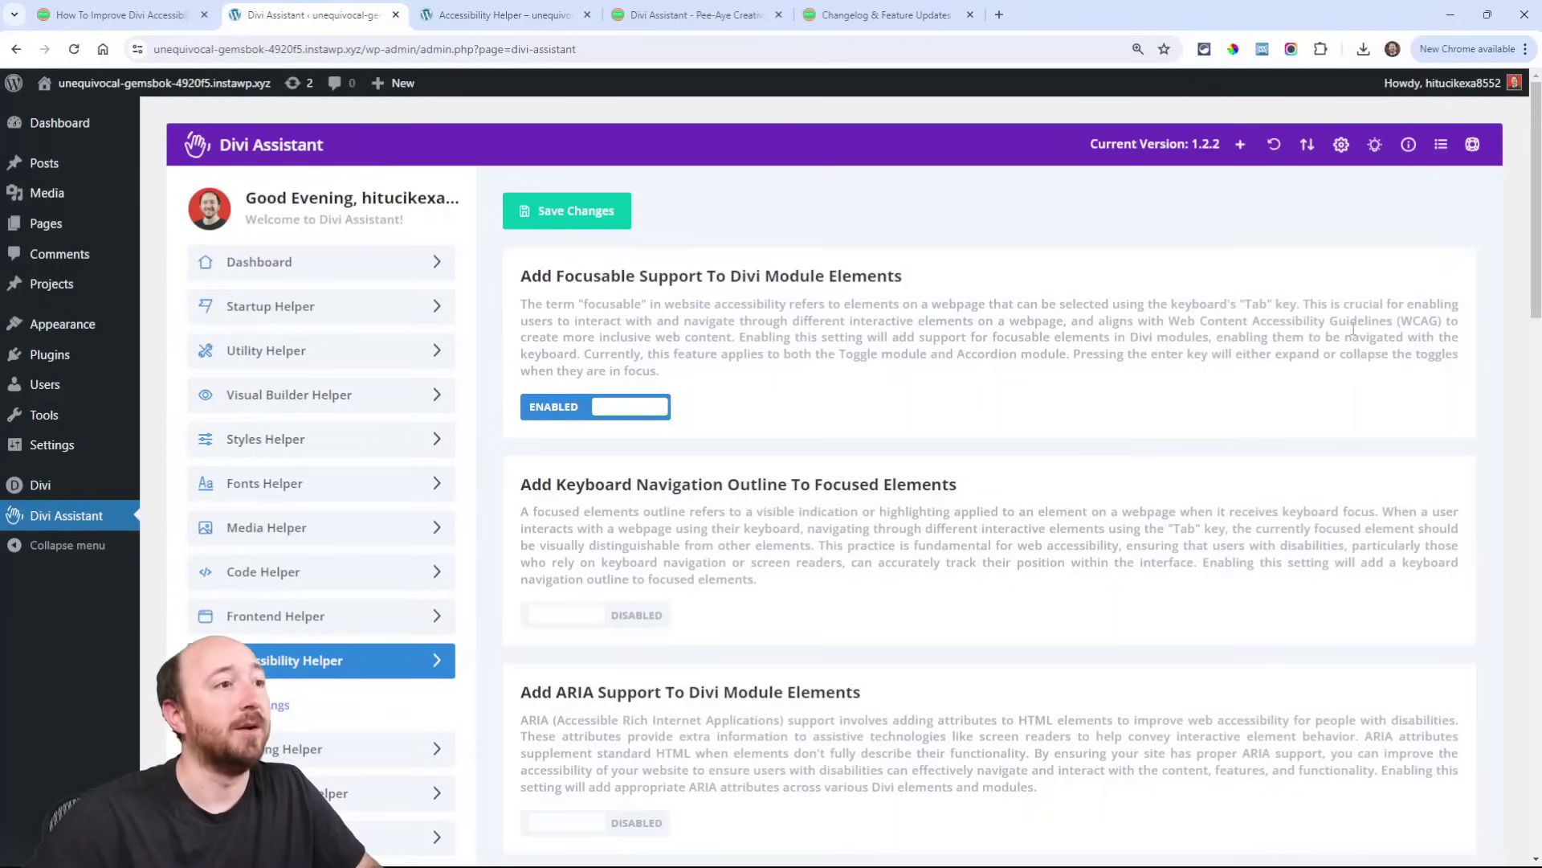
scroll(699, 450, "down", 1)
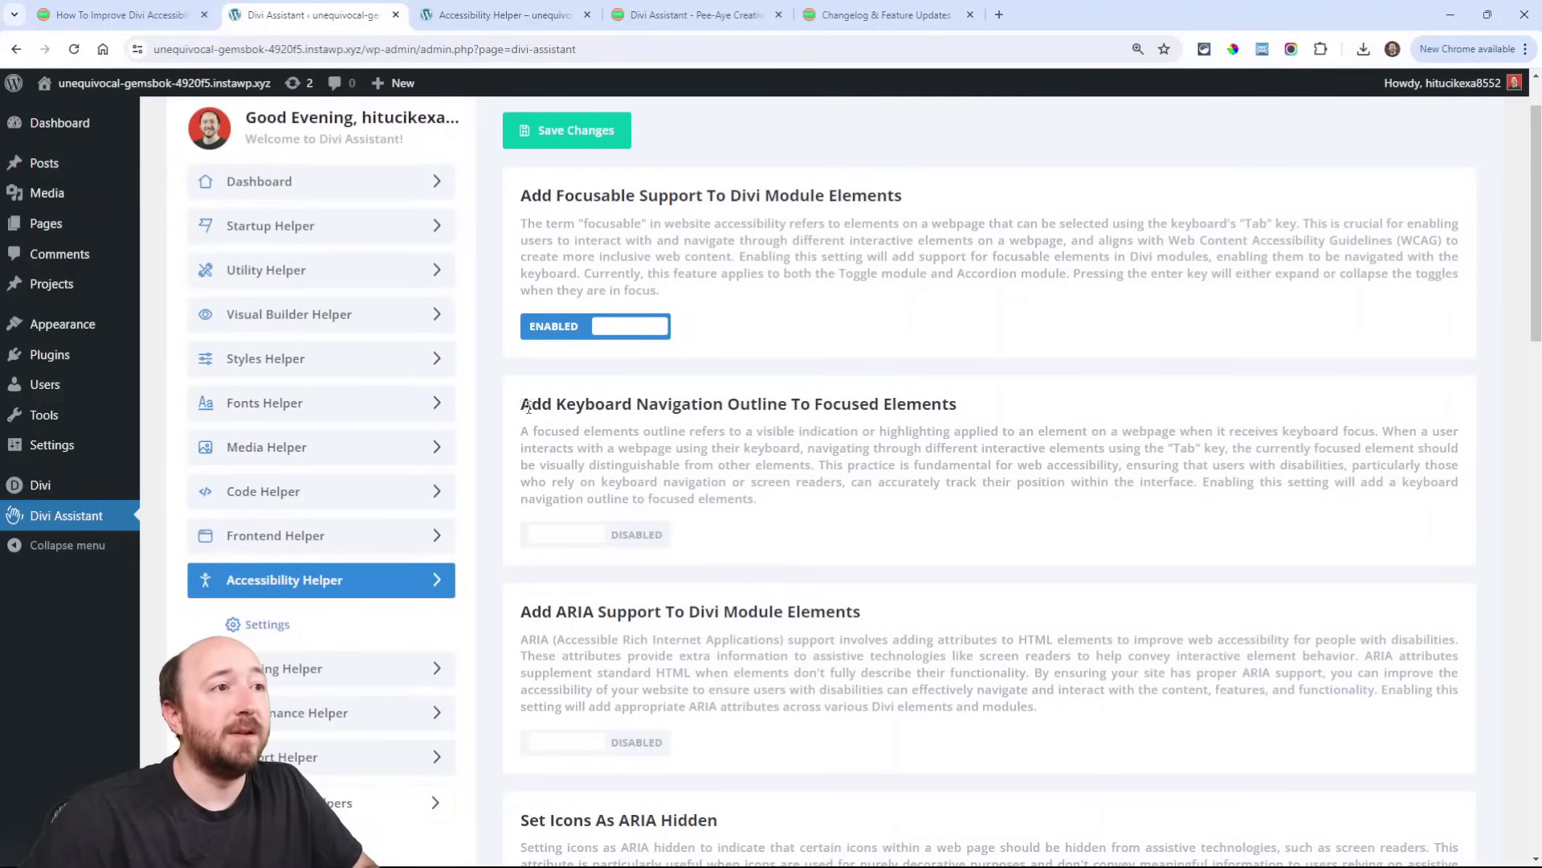
Step: Enable 'Add Keyboard Navigation Outline To Focused Elements'
left_click_drag(526, 407, 965, 414)
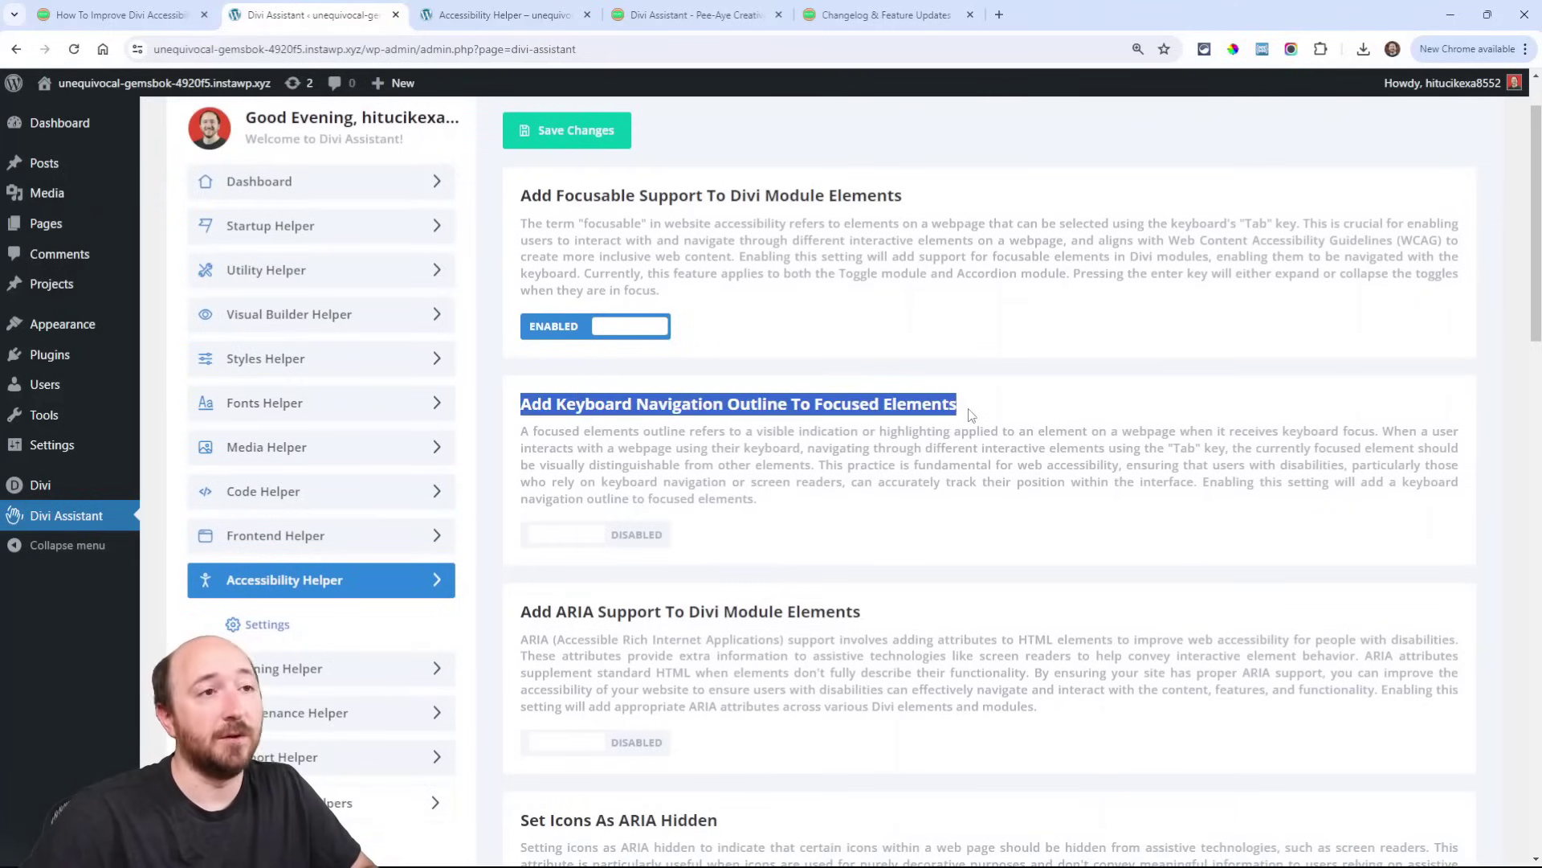
left_click(773, 440)
left_click(570, 537)
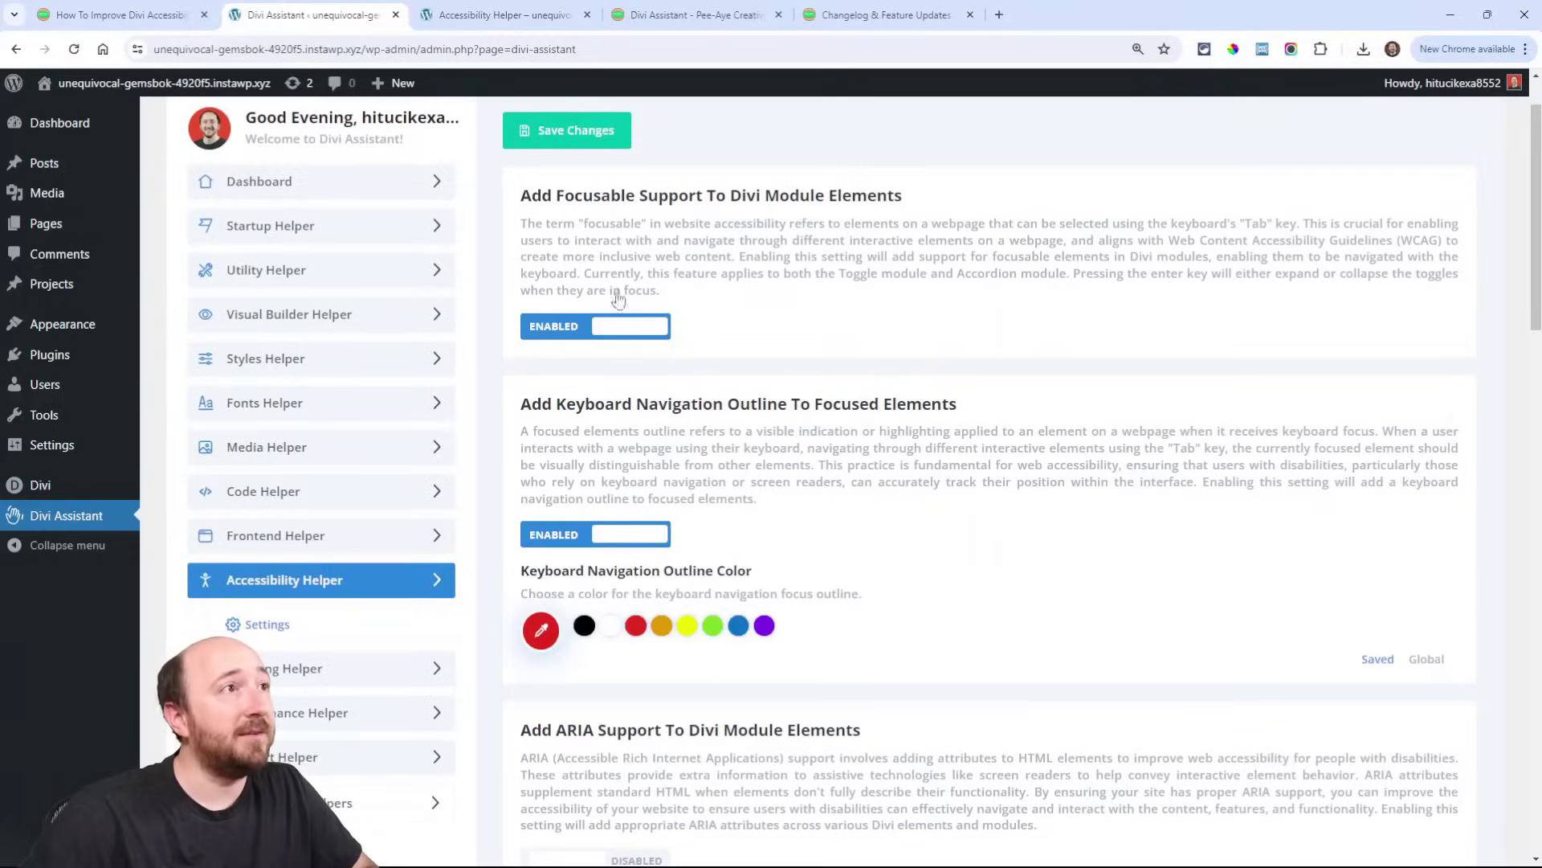
Step: Tab through the demo page's links to test the focus outlines
left_click(482, 16)
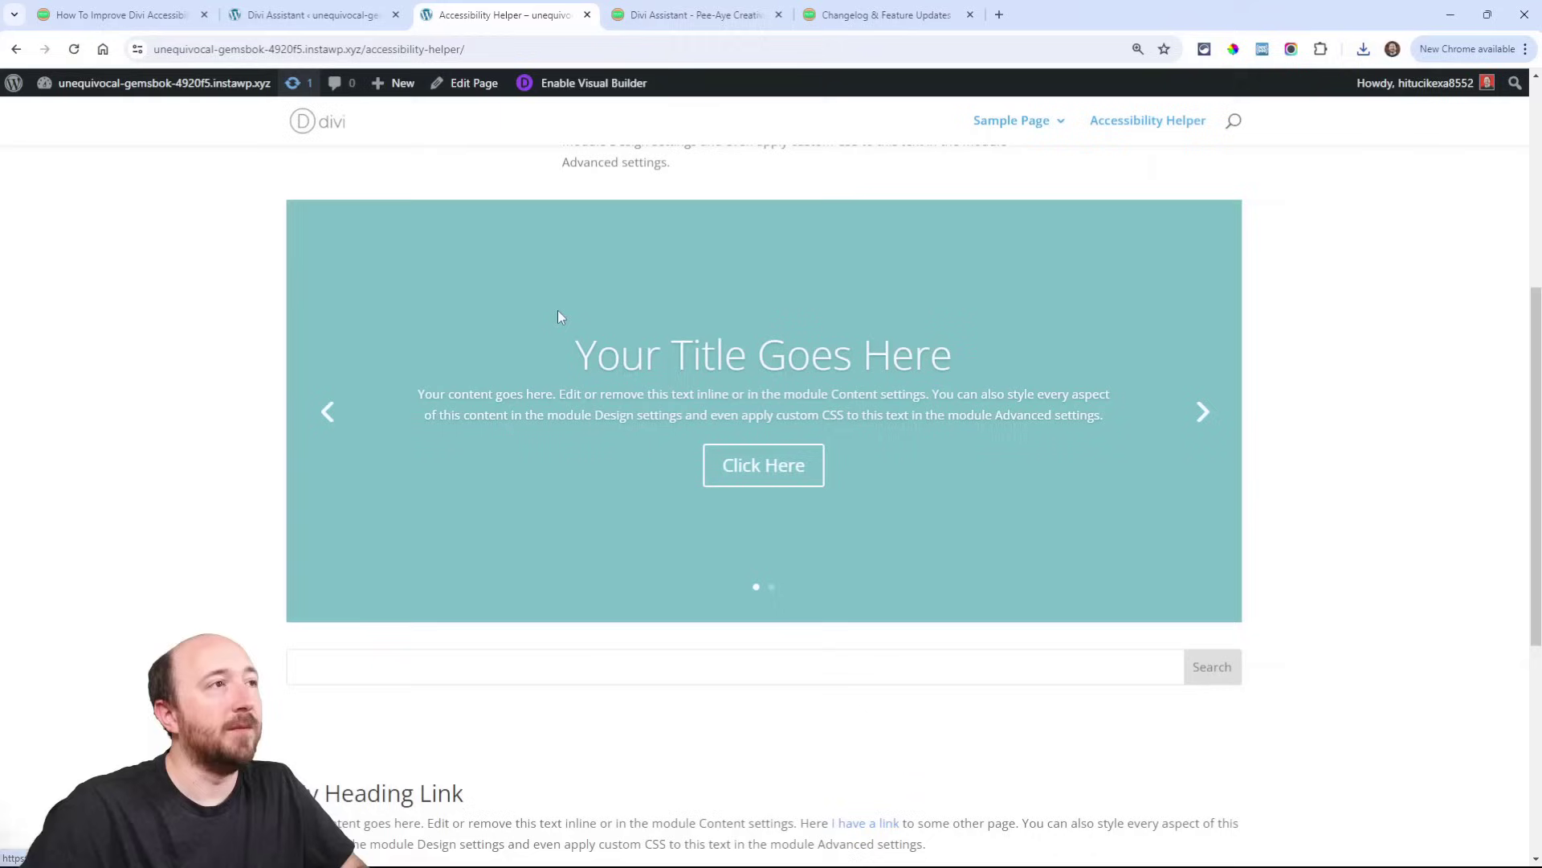
key("Tab")
key("Tab")
key("Tab")
key("Tab")
key("Tab")
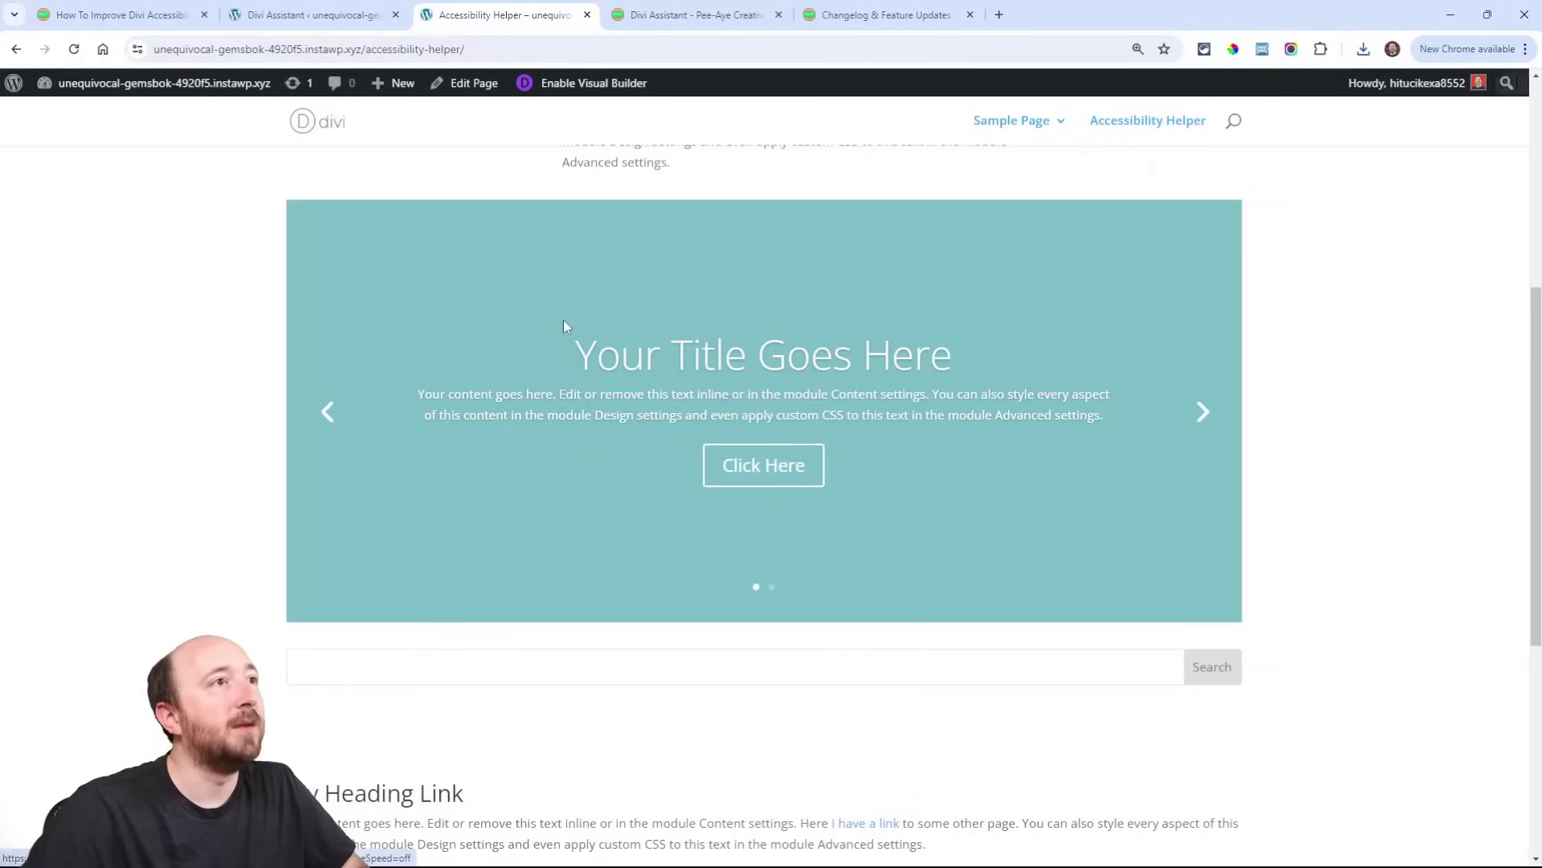
key("Tab")
key("Tab")
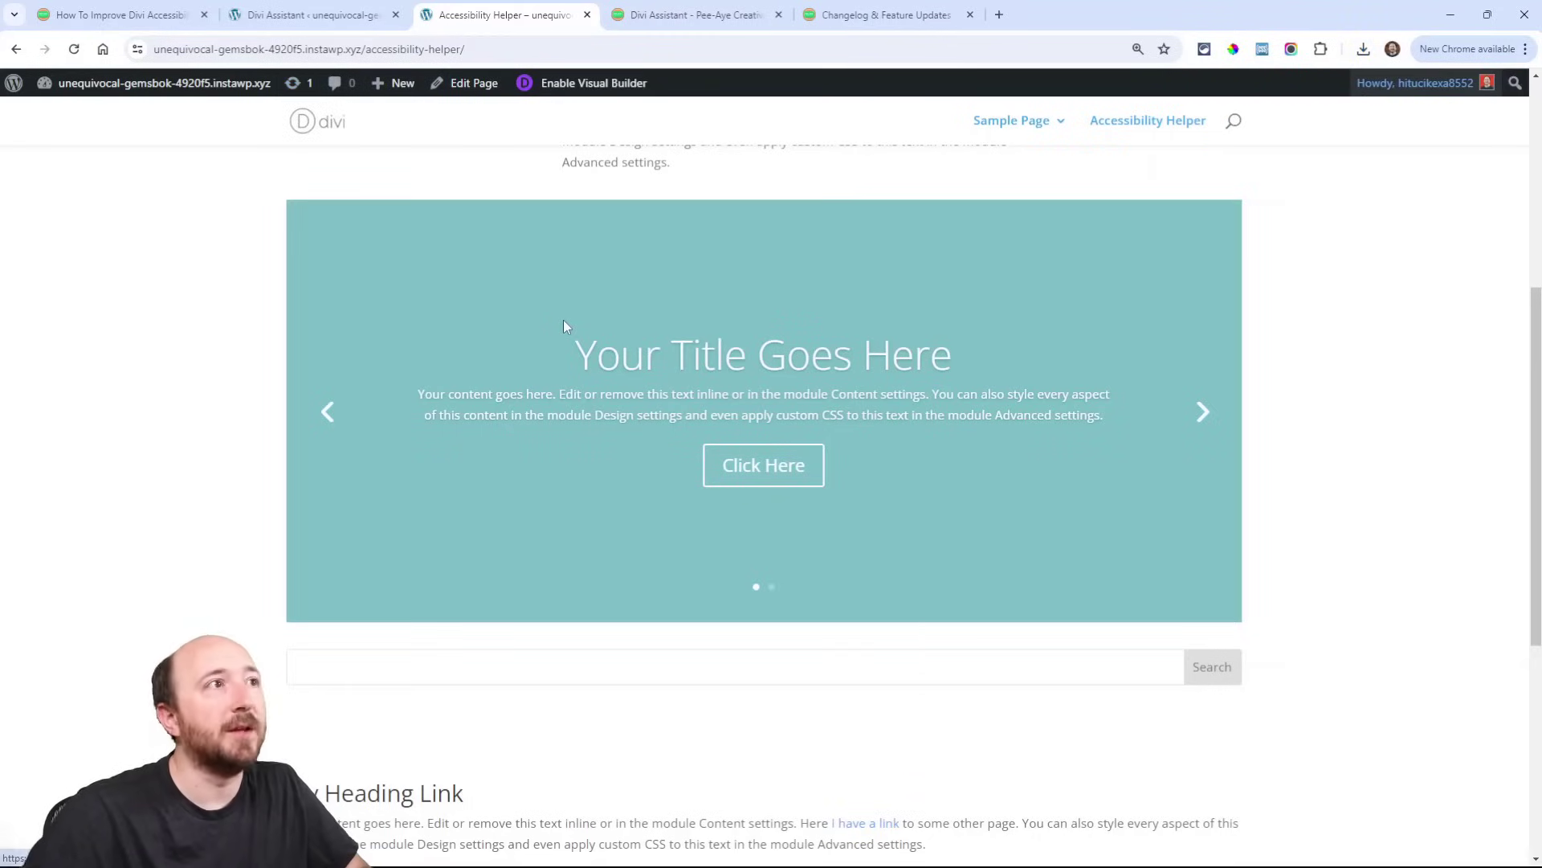
key("Tab")
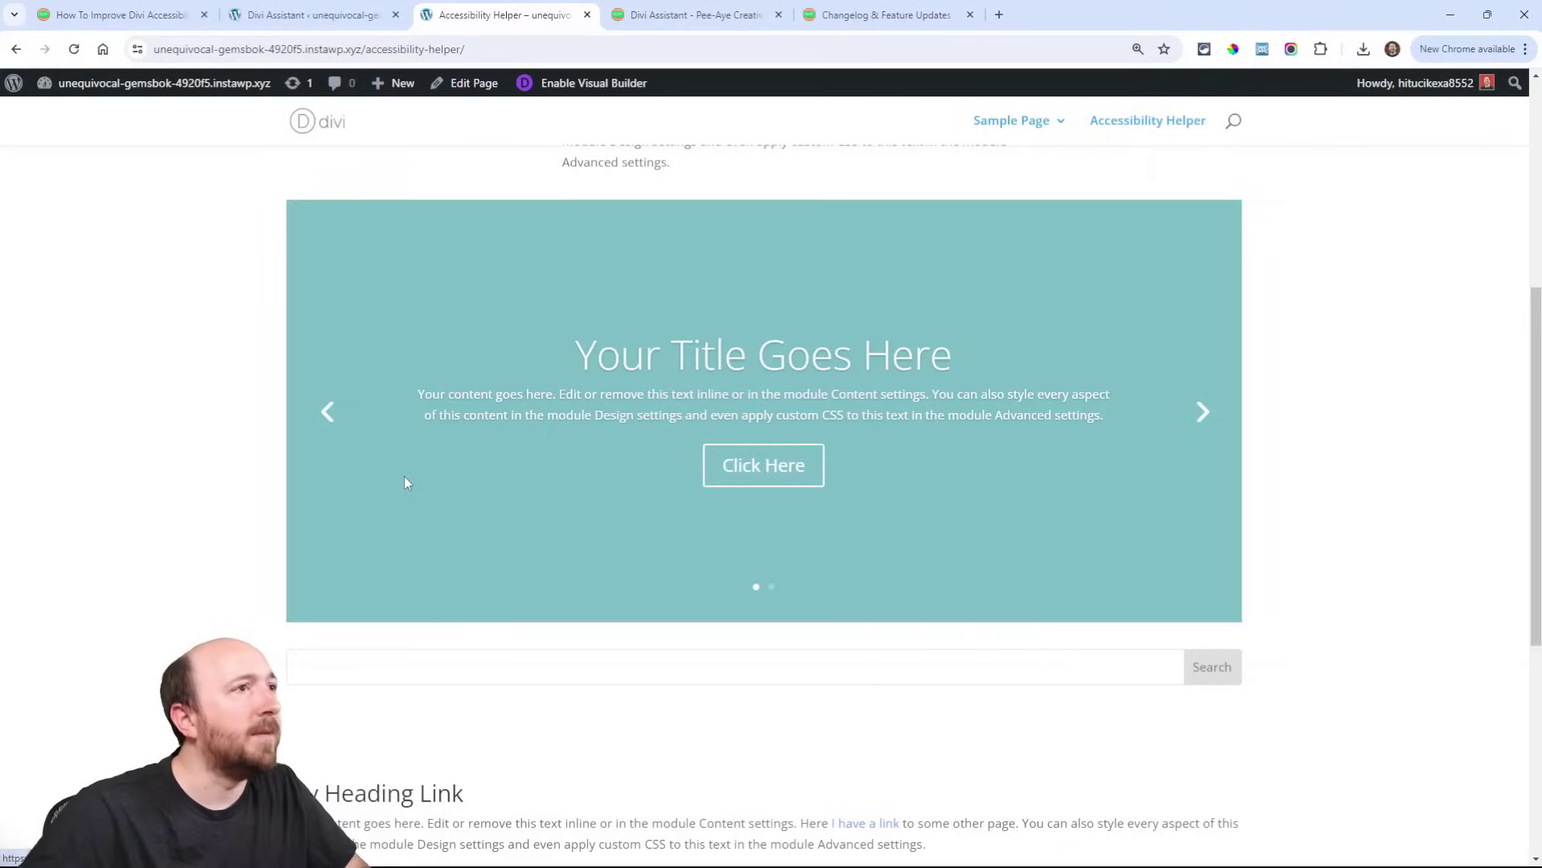
scroll(368, 482, "down", 3)
scroll(411, 479, "up", 6)
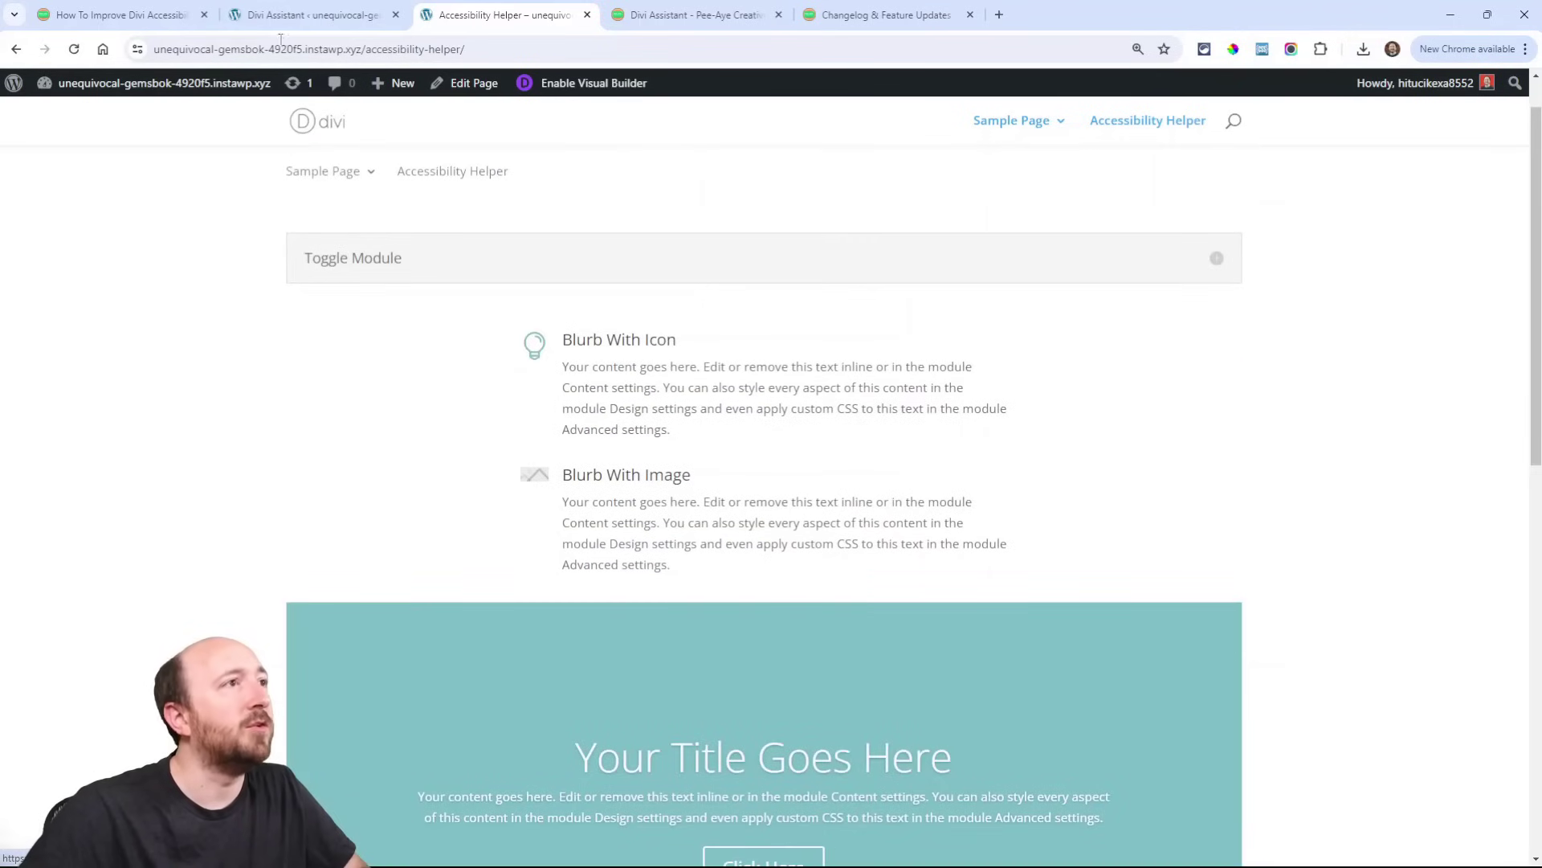
Step: Re-enable focusable support and keyboard navigation outlines in the accessibility settings
left_click(289, 15)
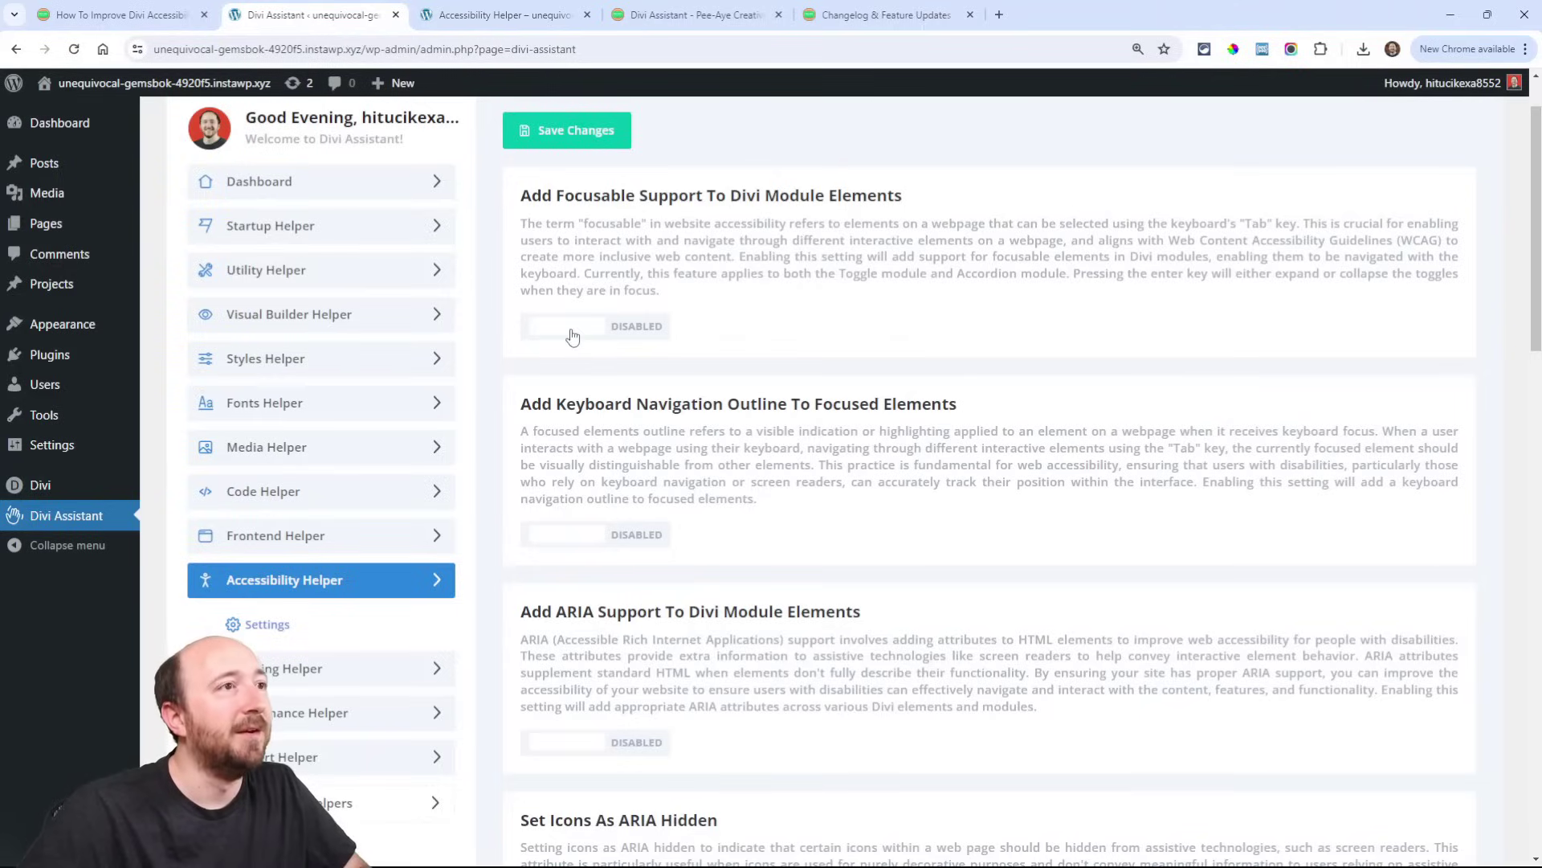
left_click(572, 336)
left_click(573, 536)
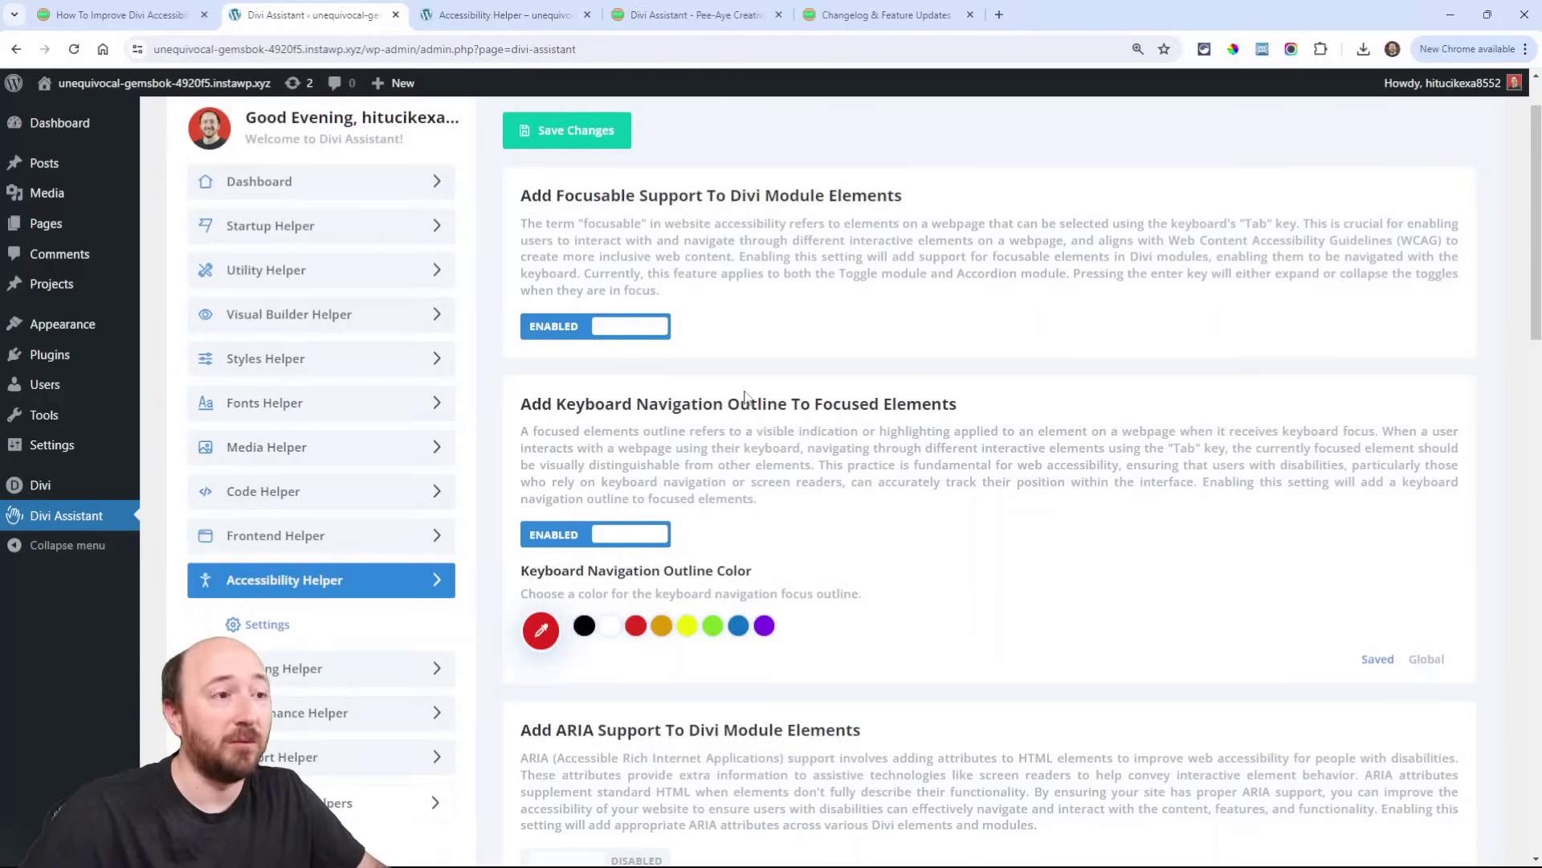
scroll(844, 459, "down", 1)
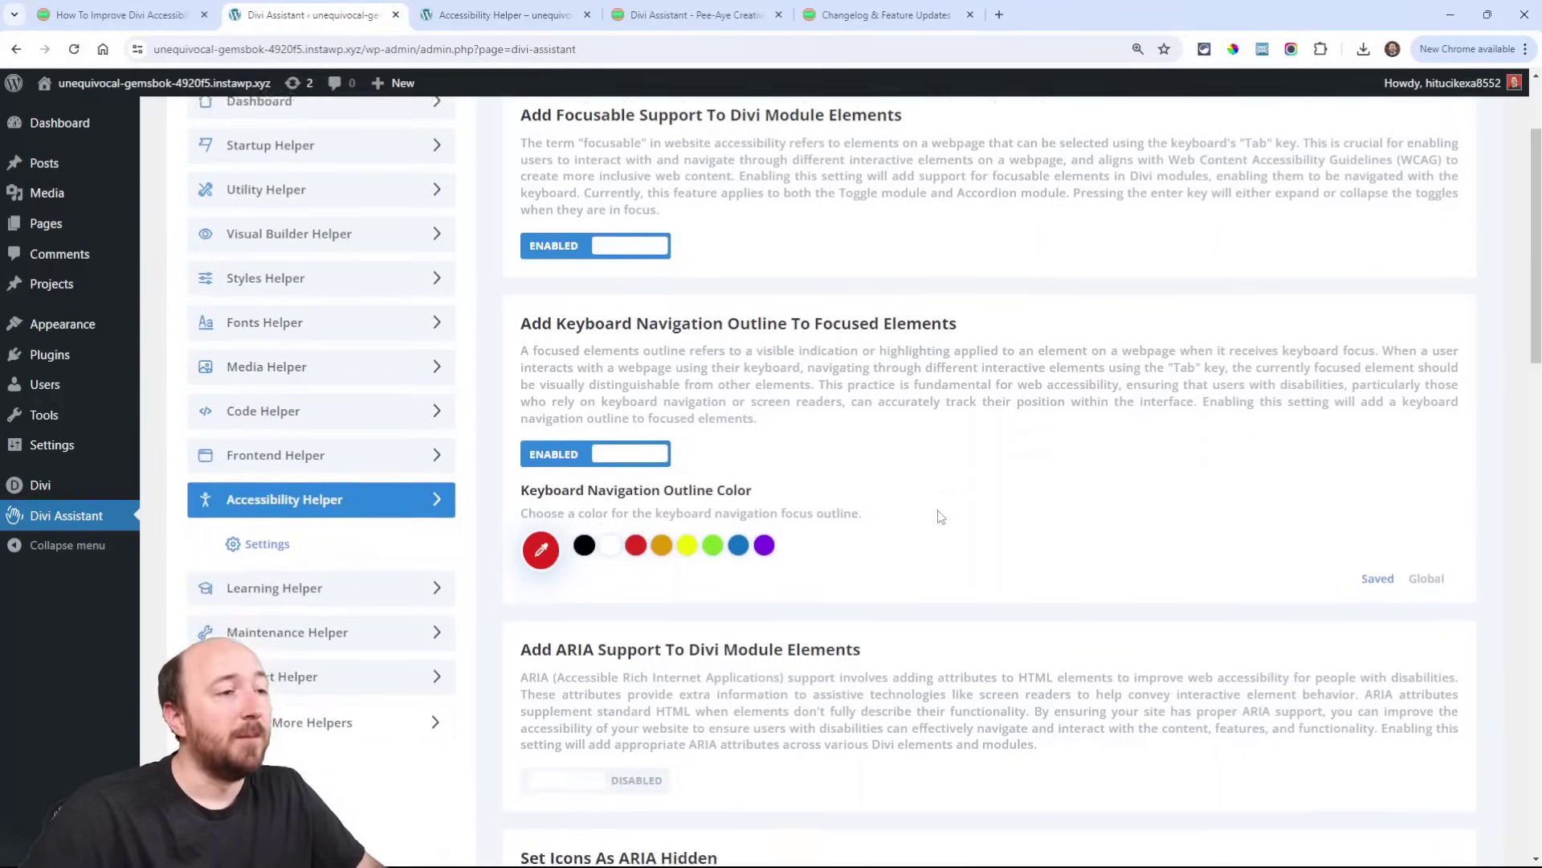
scroll(917, 518, "down", 3)
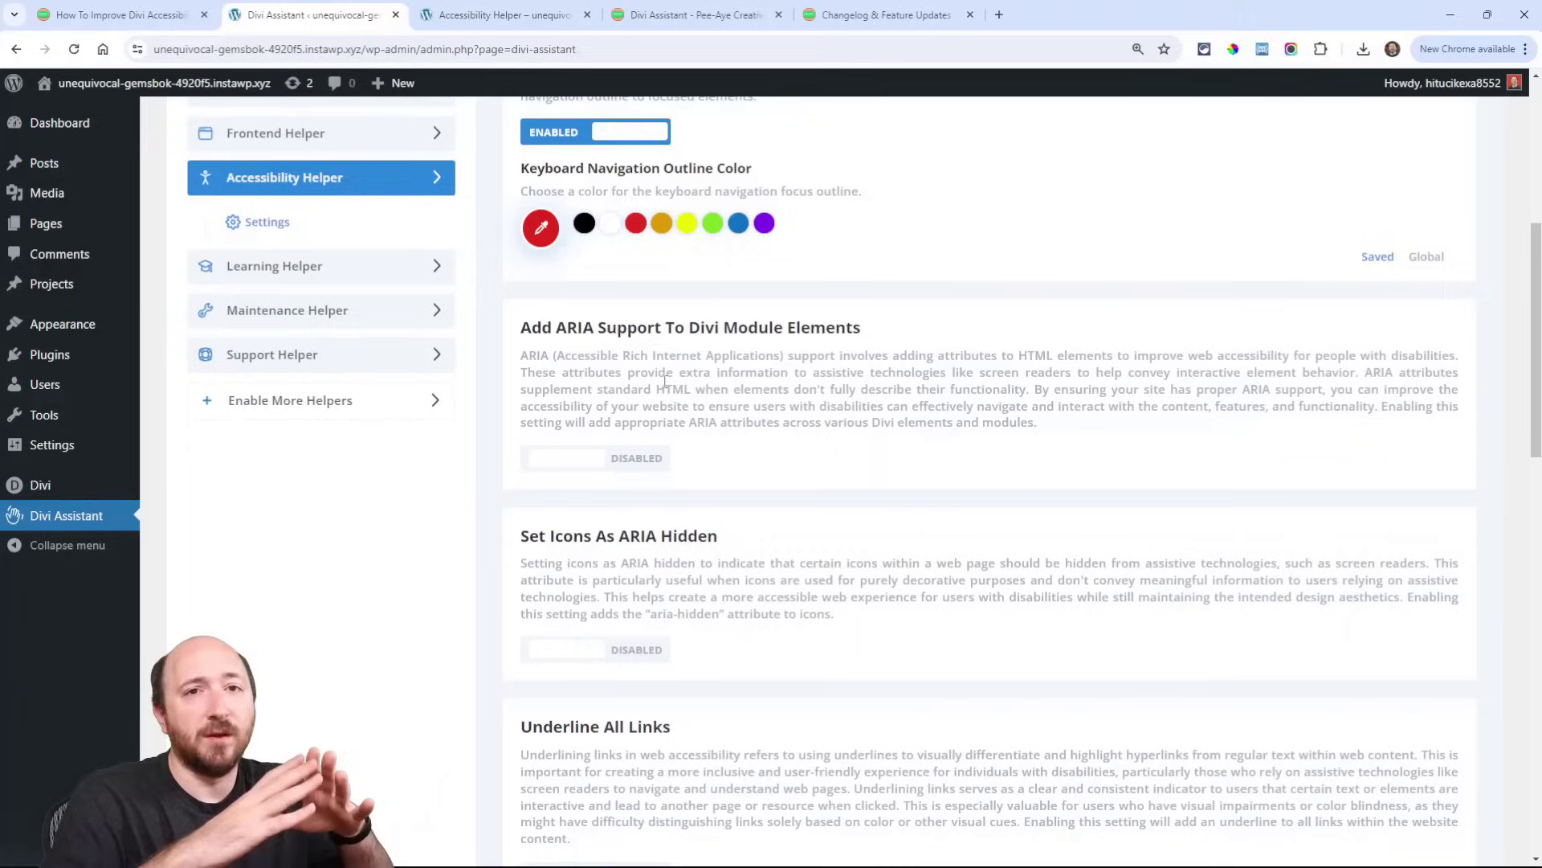
Step: Enable ARIA support for Divi modules and Set Icons As ARIA Hidden, then view the demo page
left_click(576, 462)
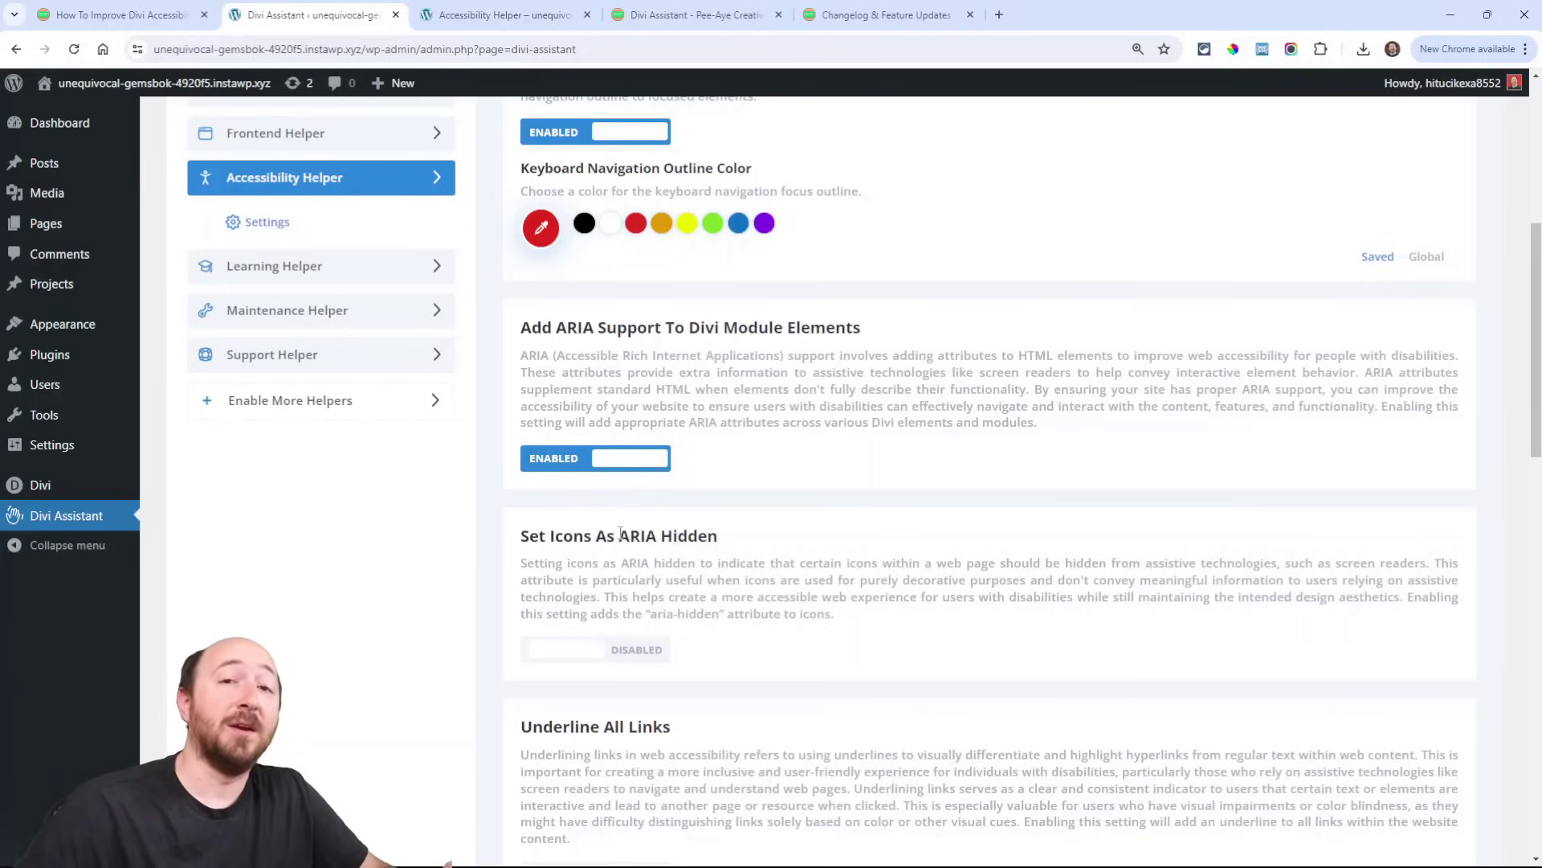
left_click(576, 651)
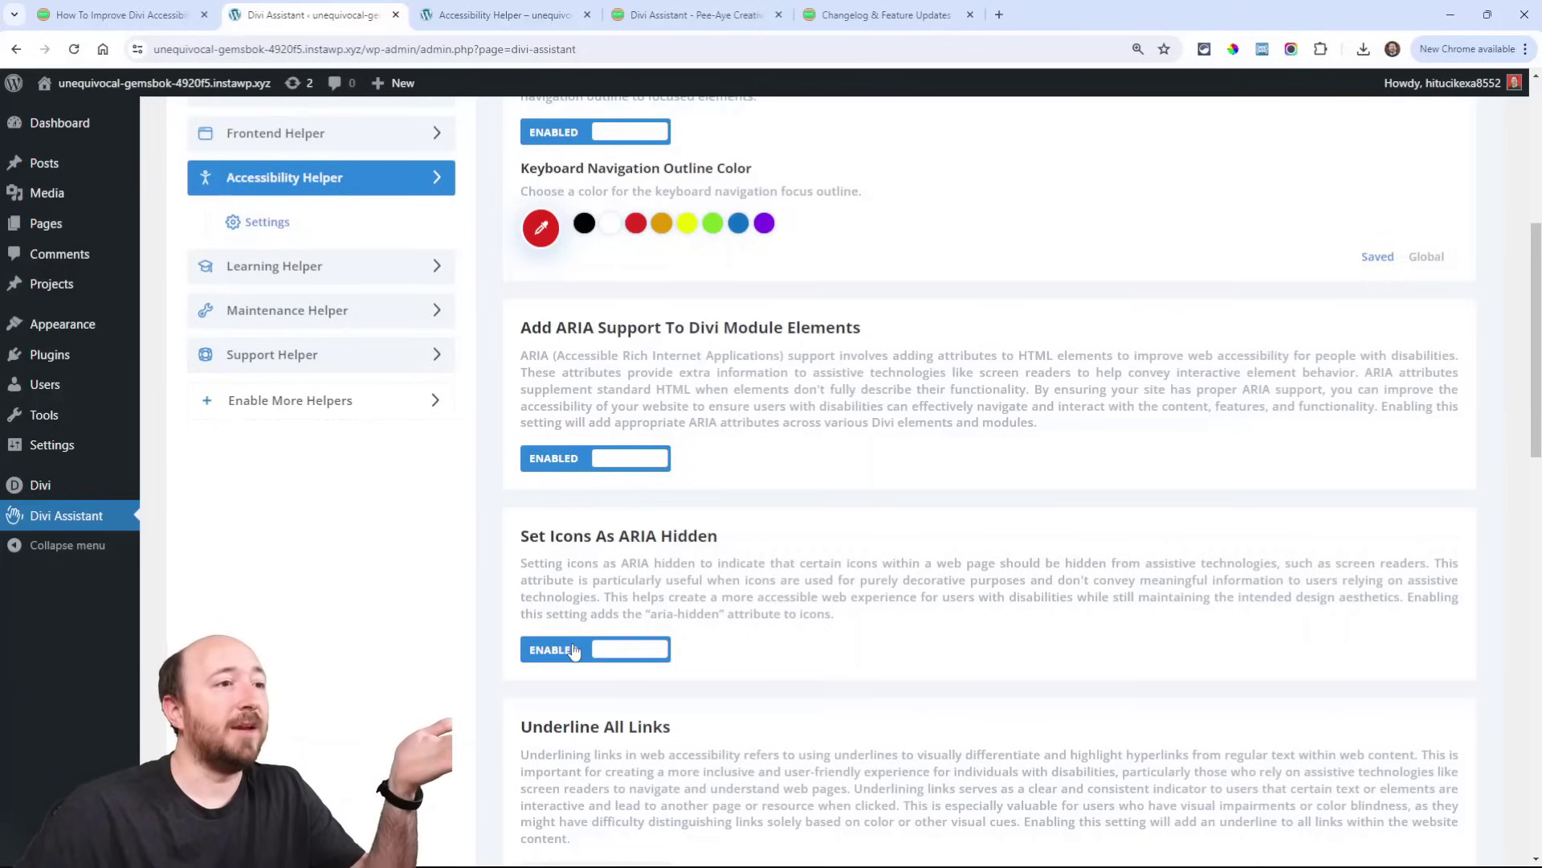
left_click(507, 16)
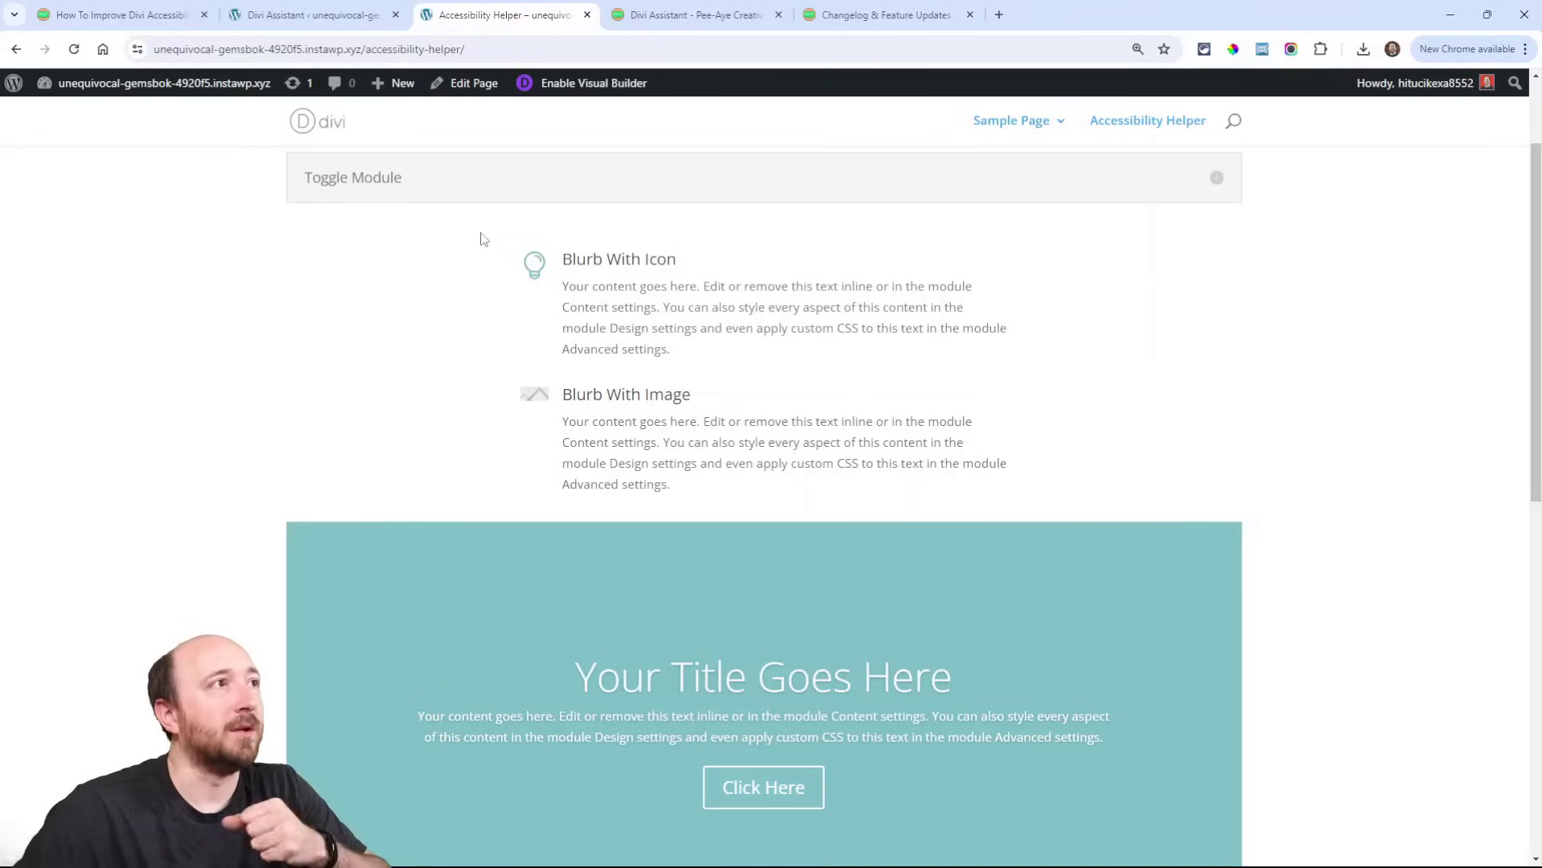
Step: Back in the accessibility settings, enable Underline All Links
left_click(285, 14)
scroll(628, 459, "down", 2)
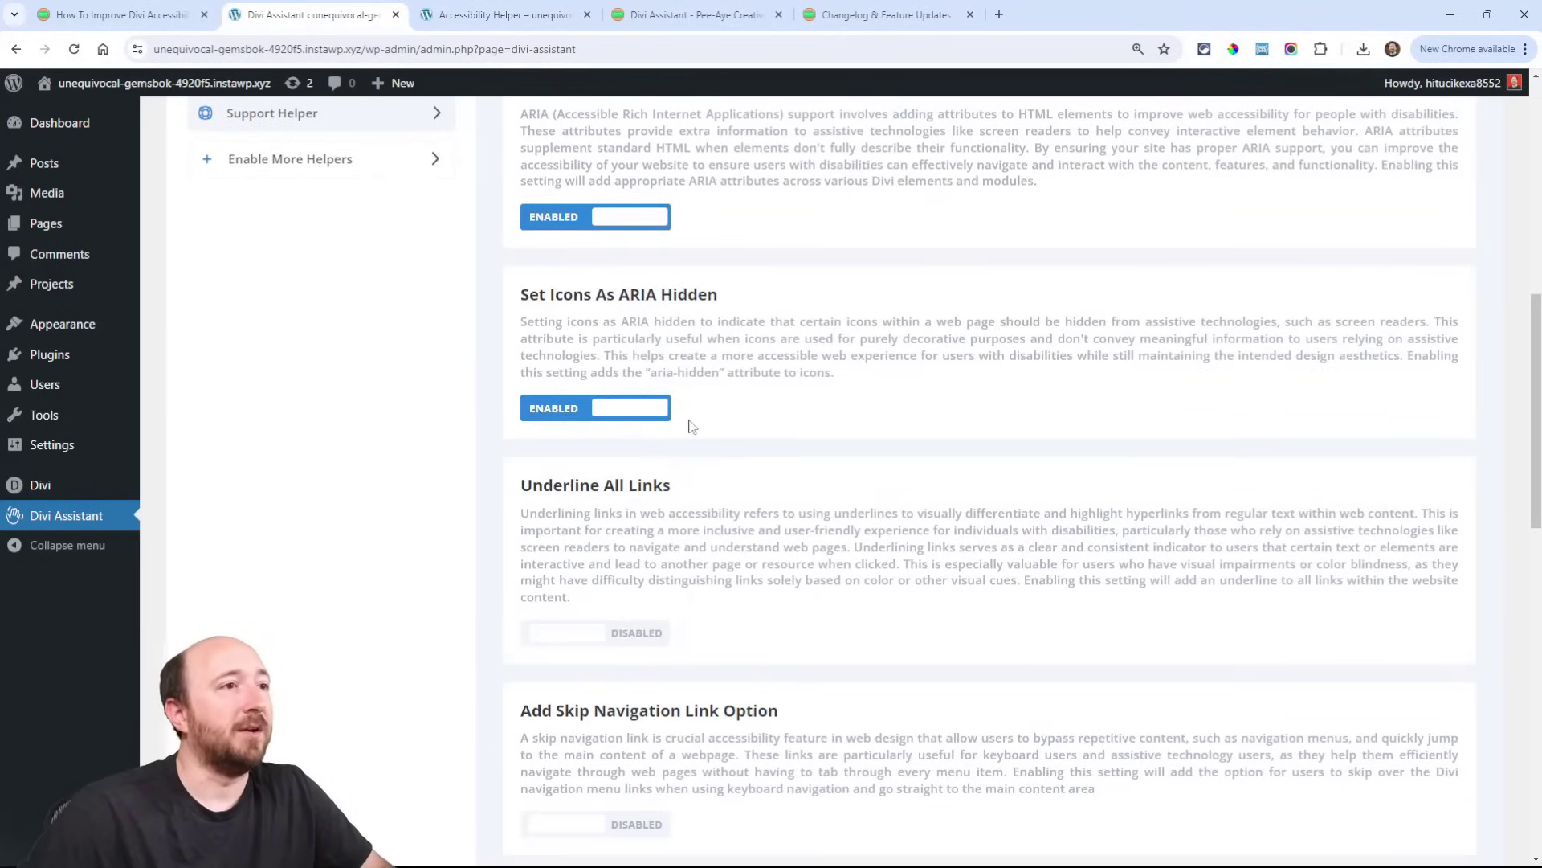
scroll(591, 402, "down", 2)
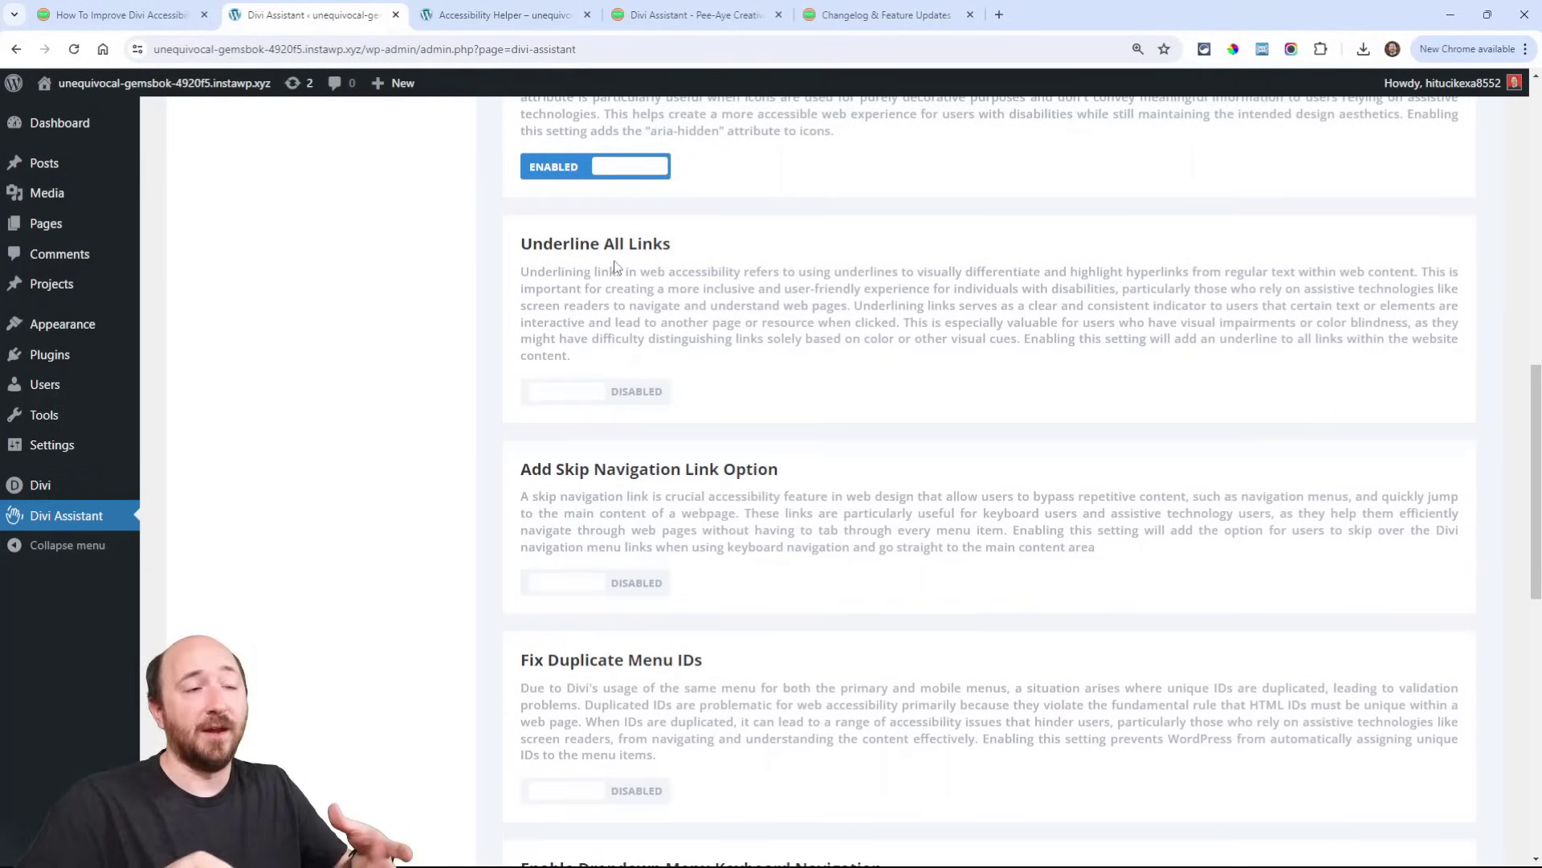
left_click(562, 394)
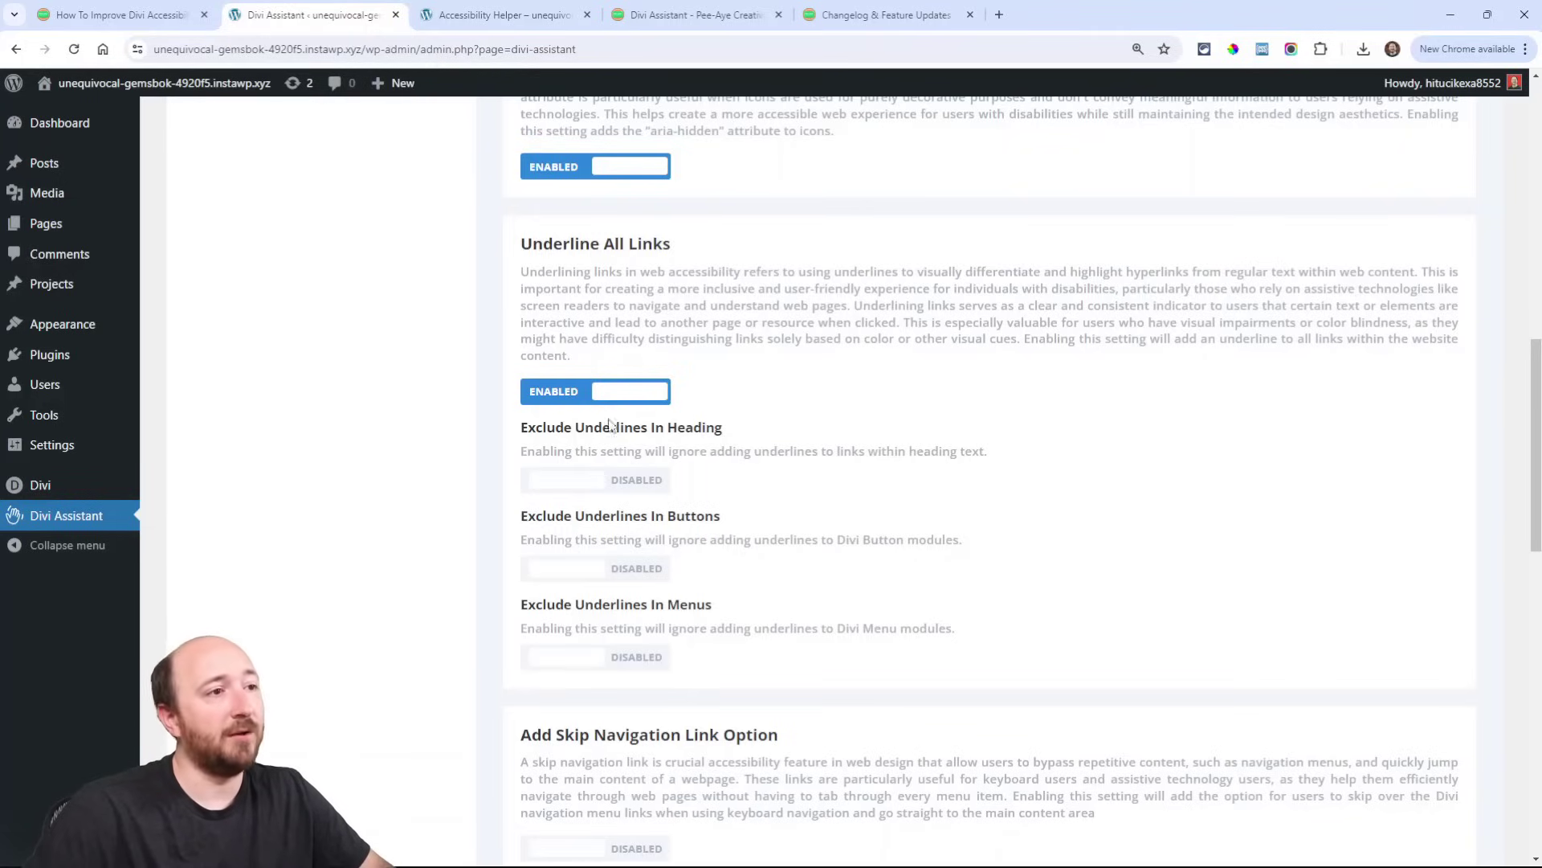
scroll(639, 543, "down", 3)
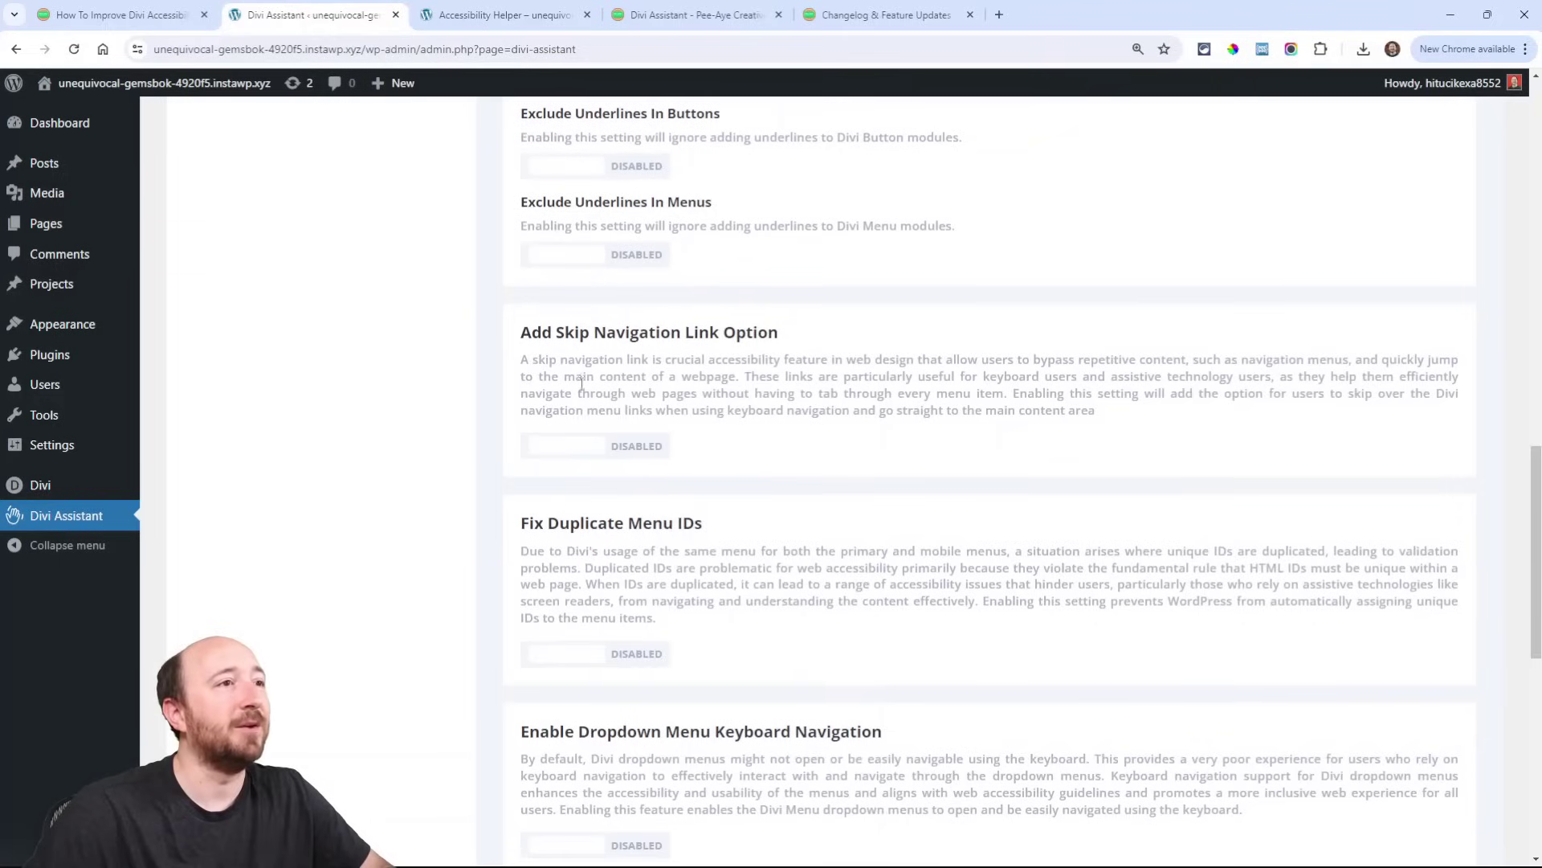
Step: Enable Skip Navigation Link, Fix Duplicate Menu IDs and Dropdown Menu Keyboard Navigation
left_click_drag(516, 339, 762, 341)
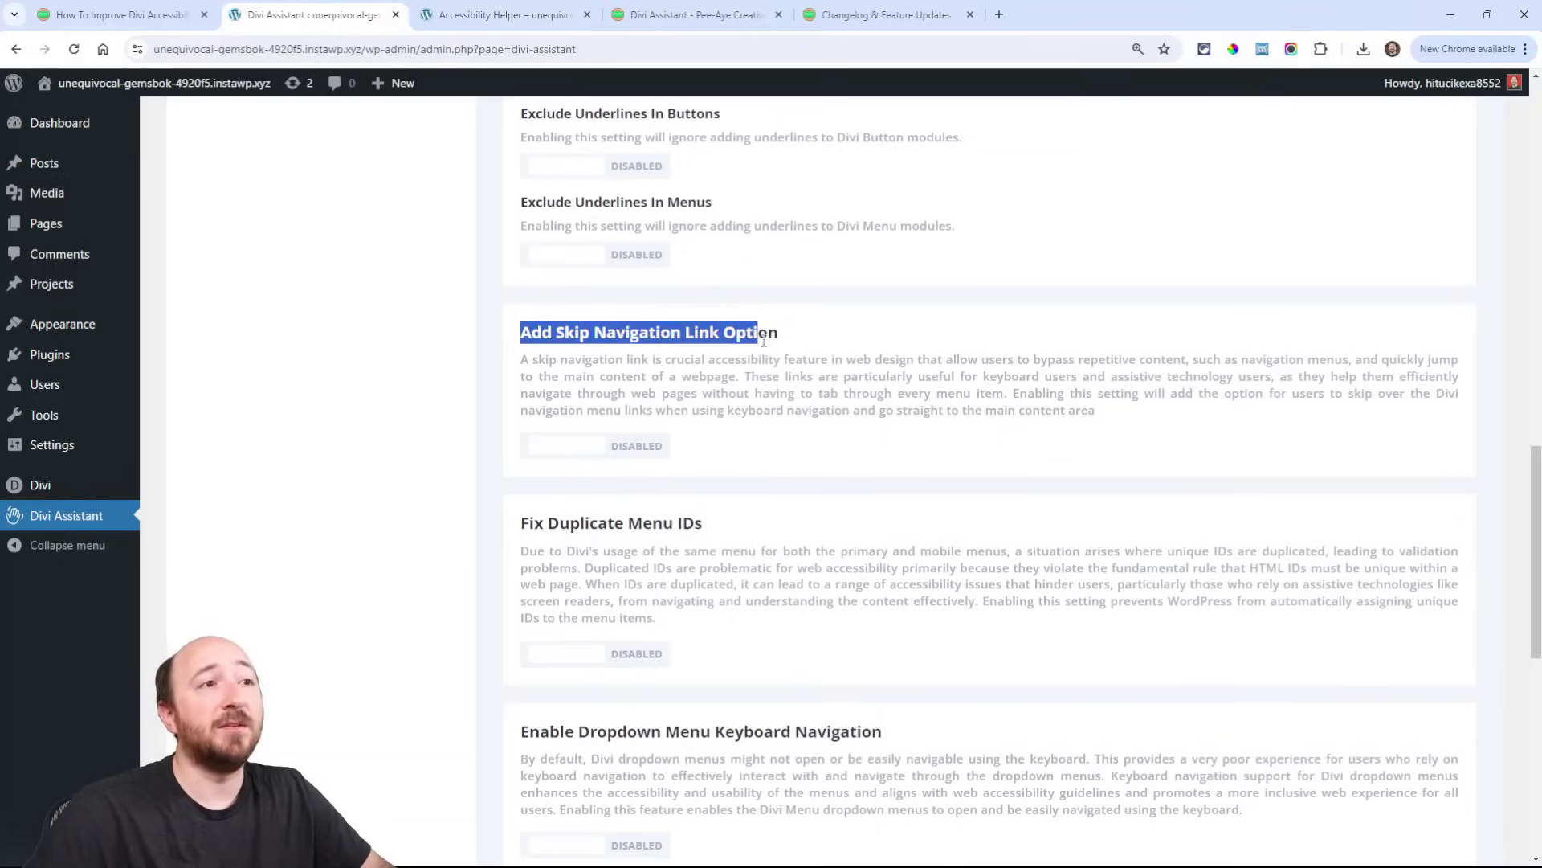
left_click(613, 448)
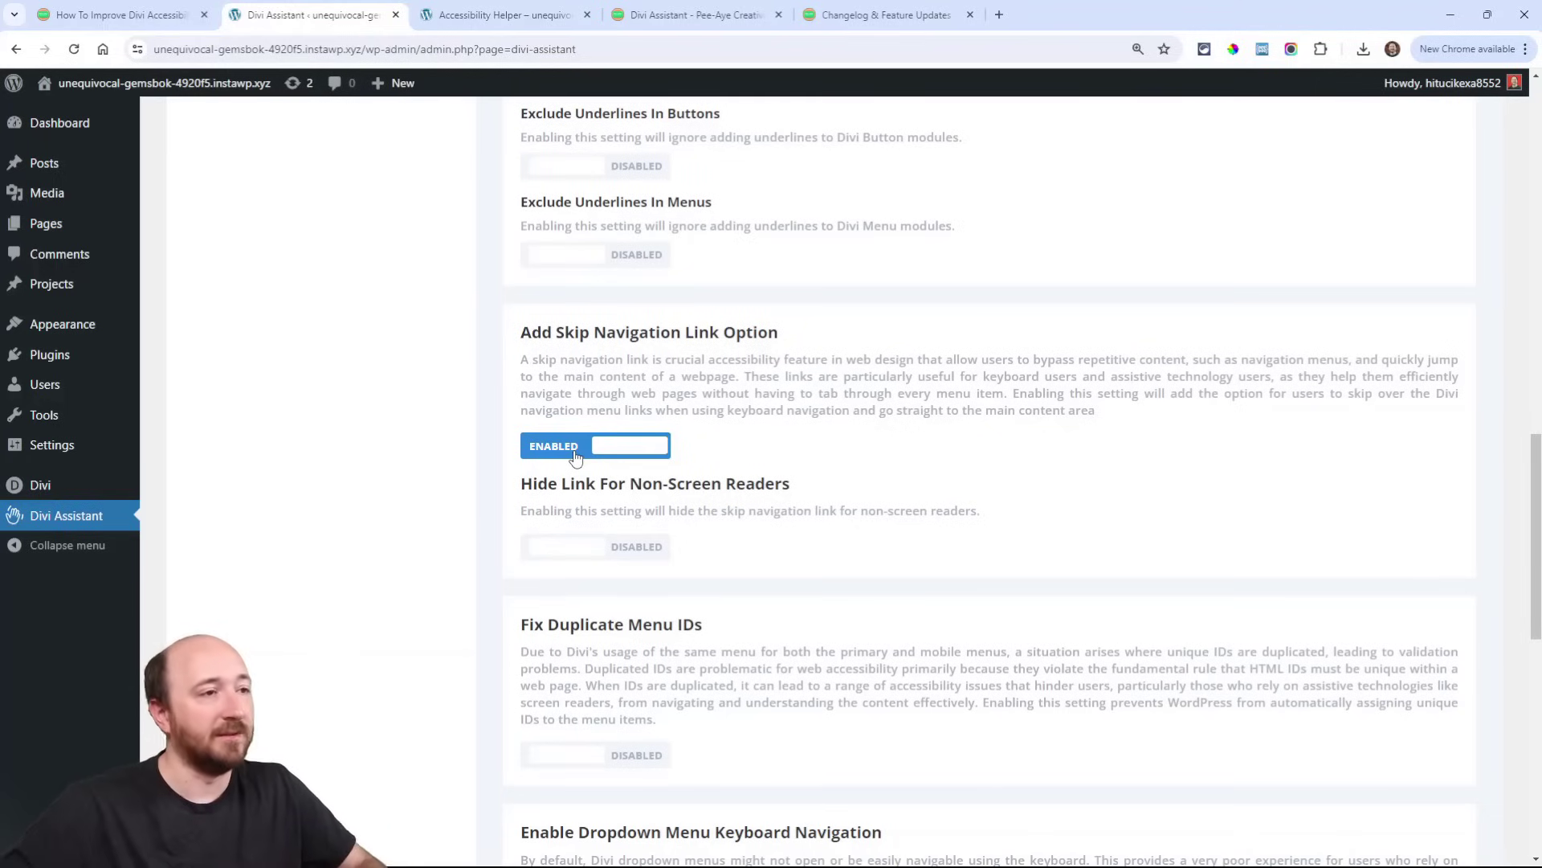
scroll(576, 456, "down", 3)
left_click_drag(520, 302, 725, 312)
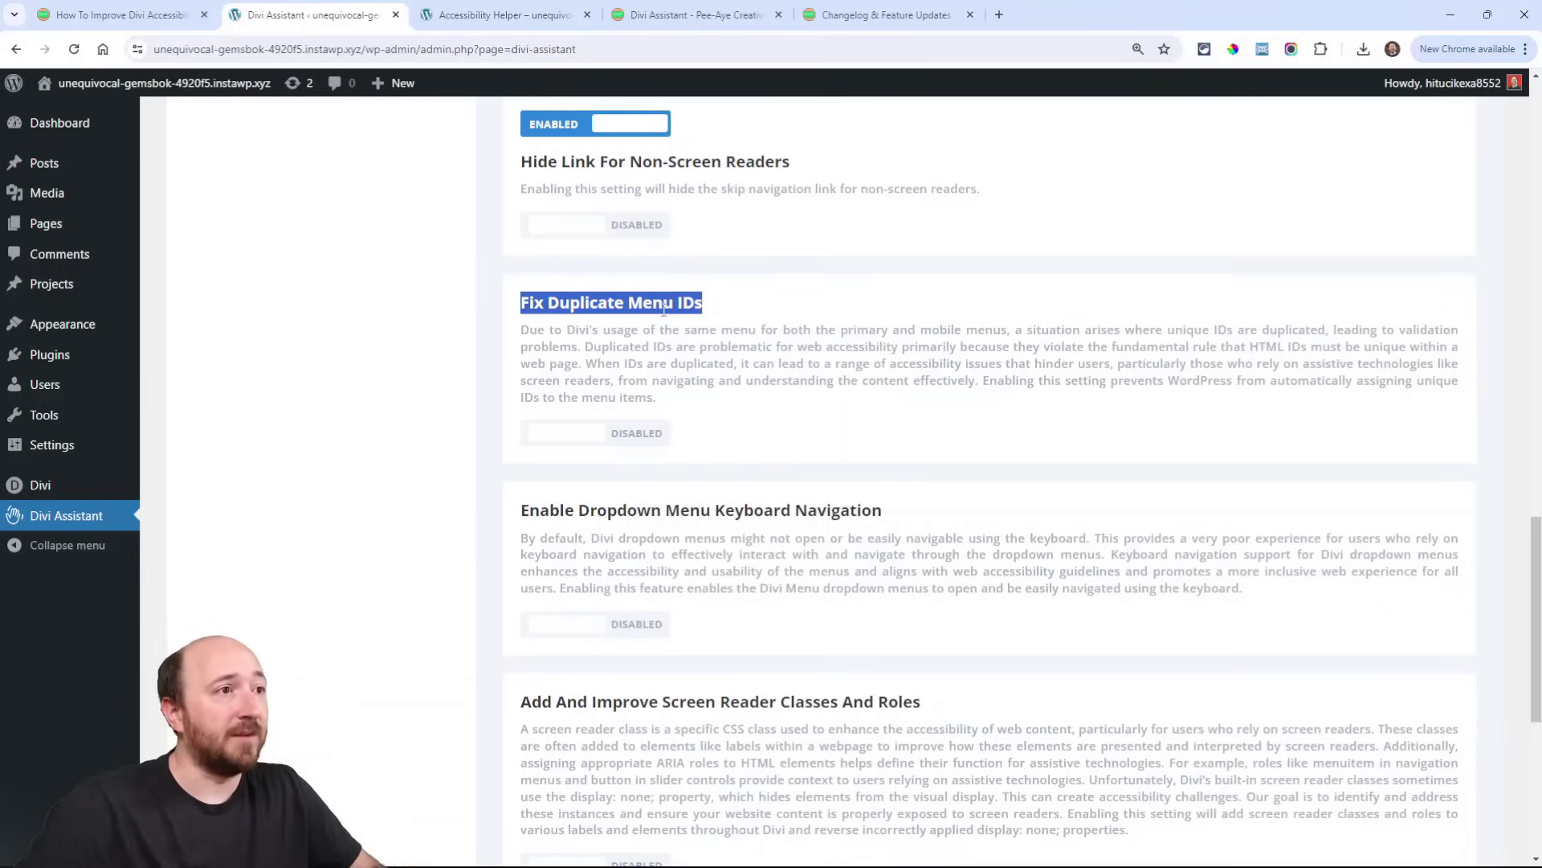
left_click(597, 433)
scroll(689, 437, "down", 2)
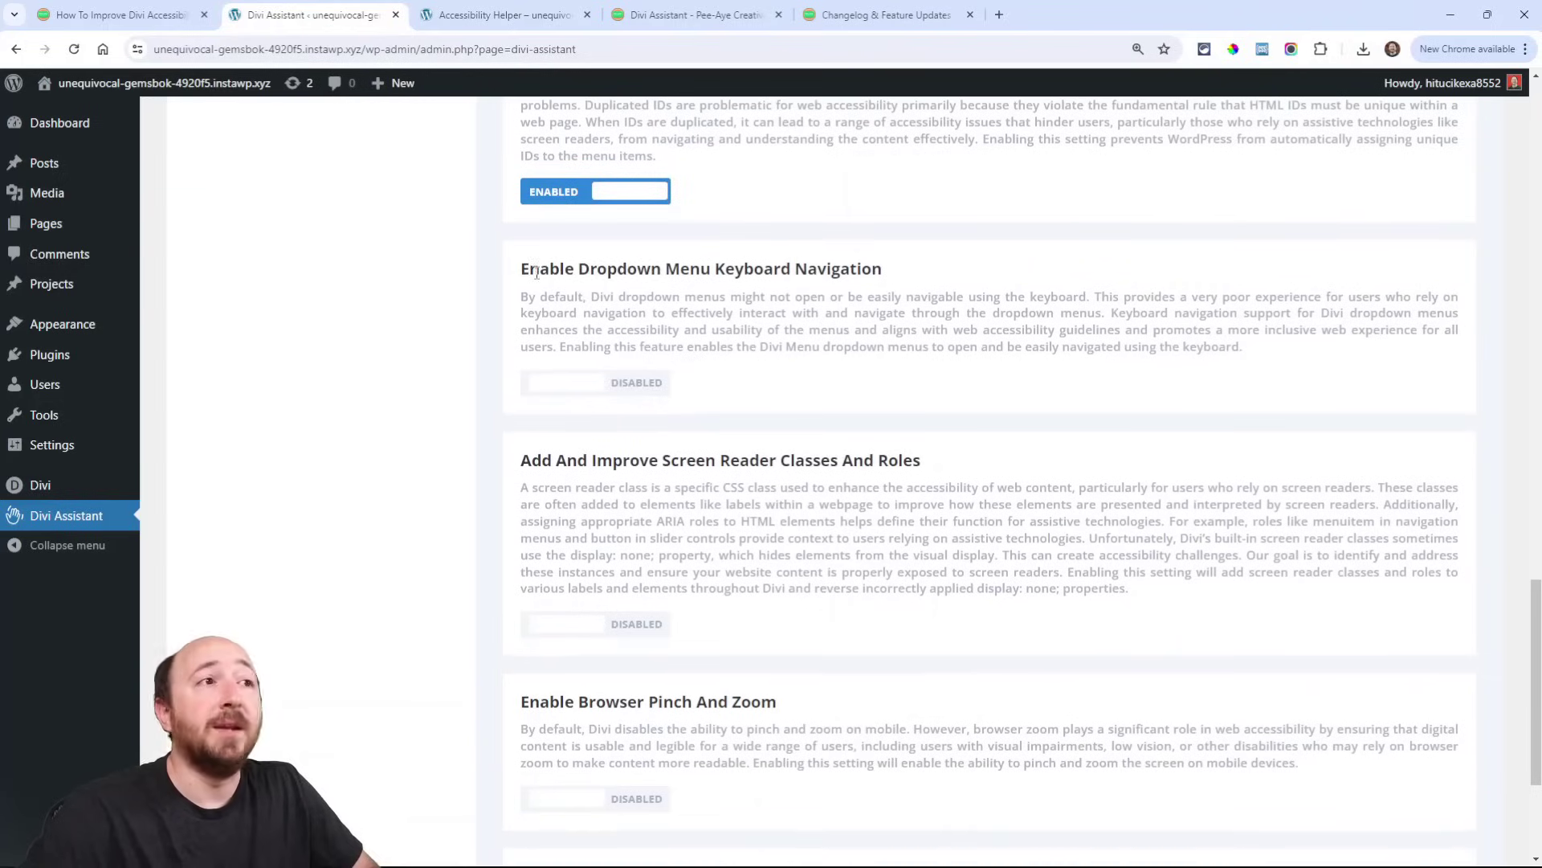
left_click_drag(539, 268, 805, 268)
left_click(797, 289)
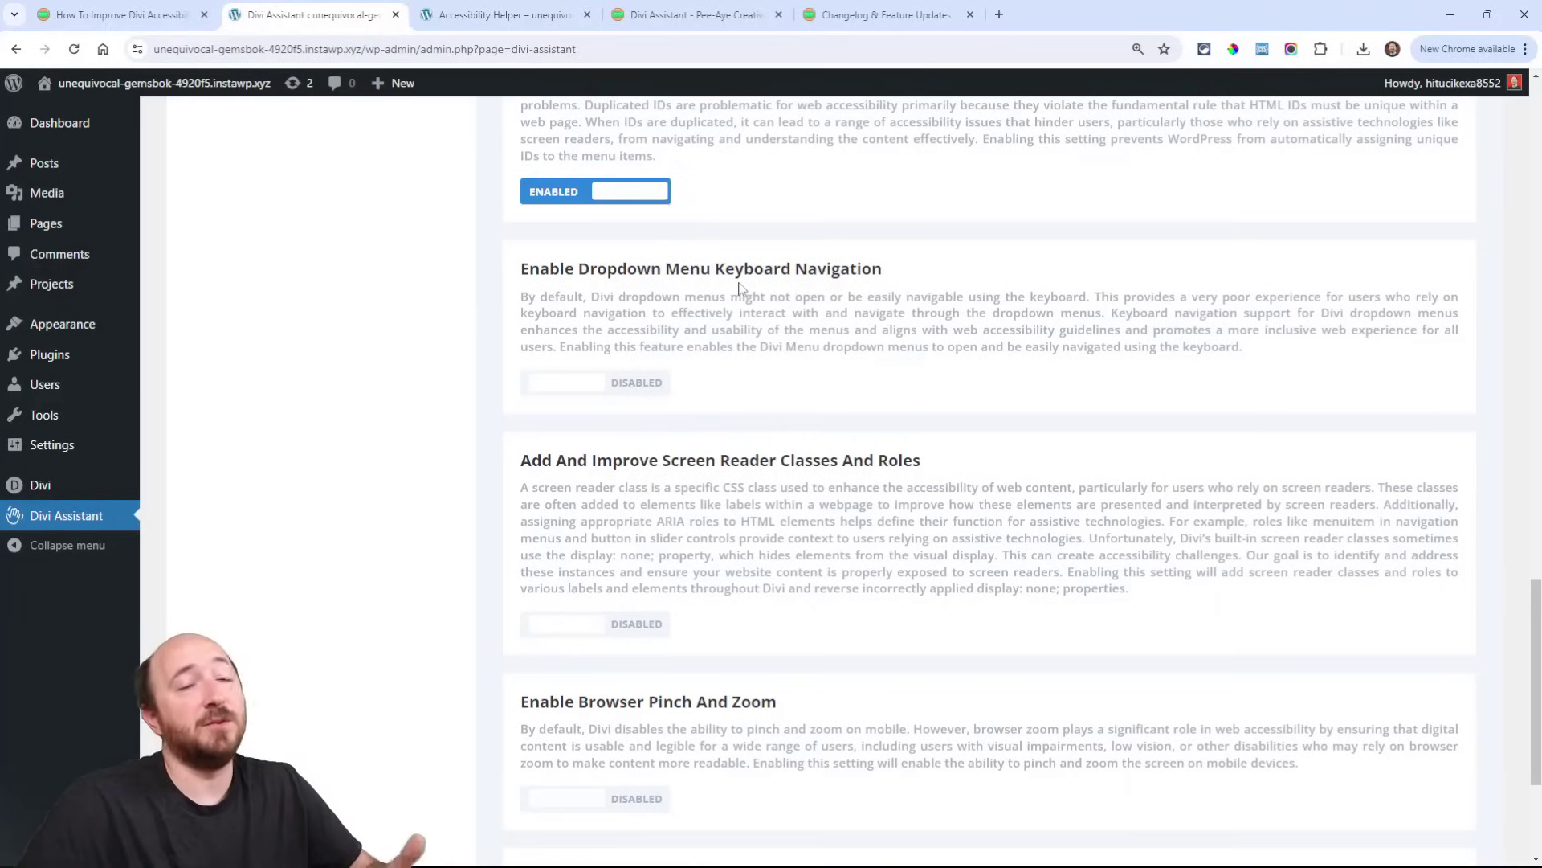
left_click(575, 380)
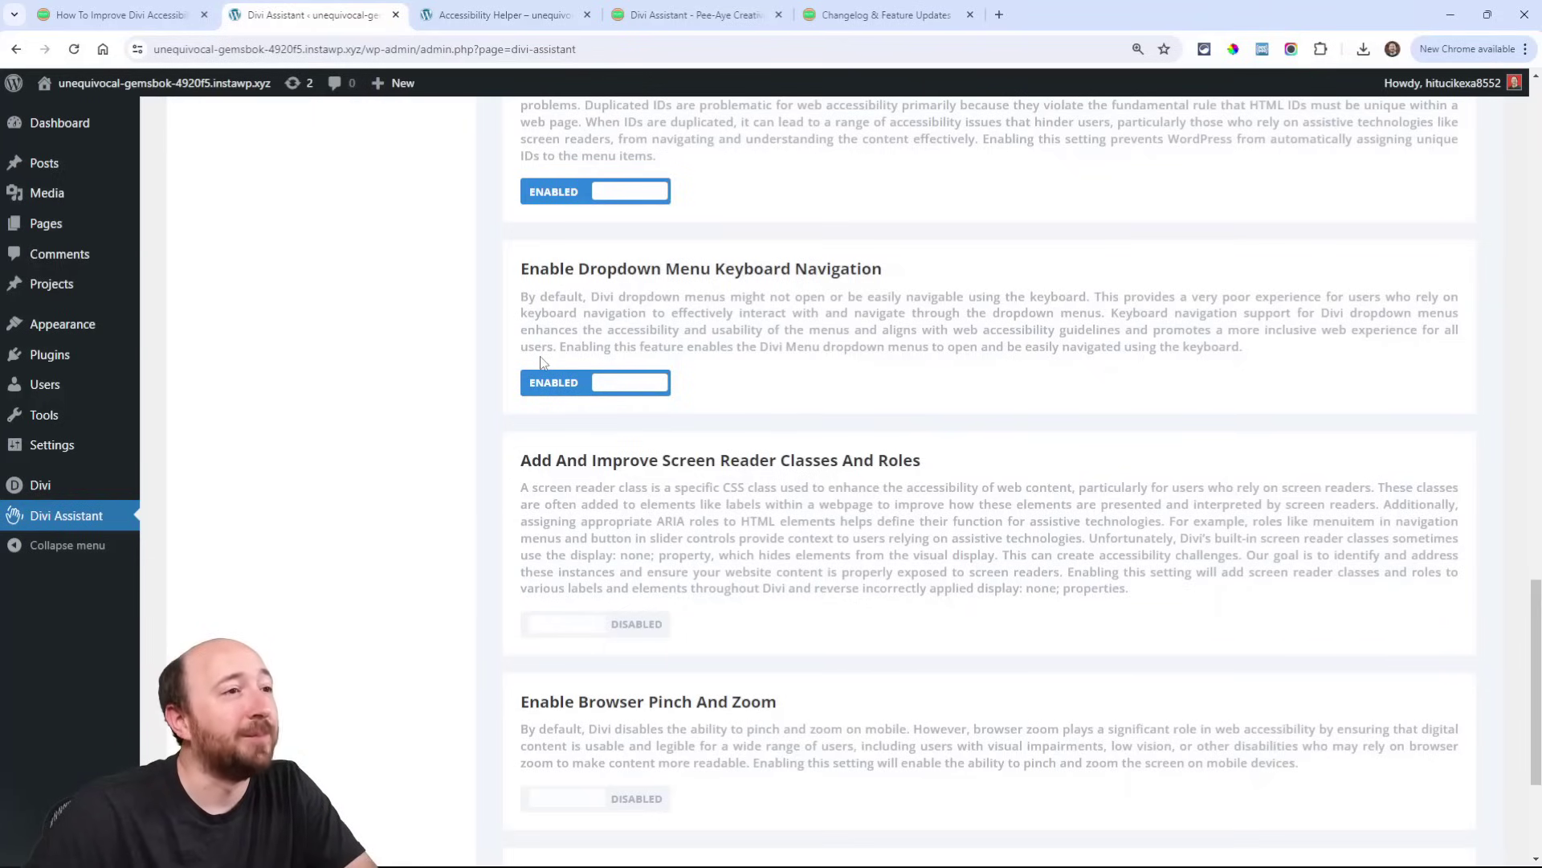
scroll(542, 361, "down", 2)
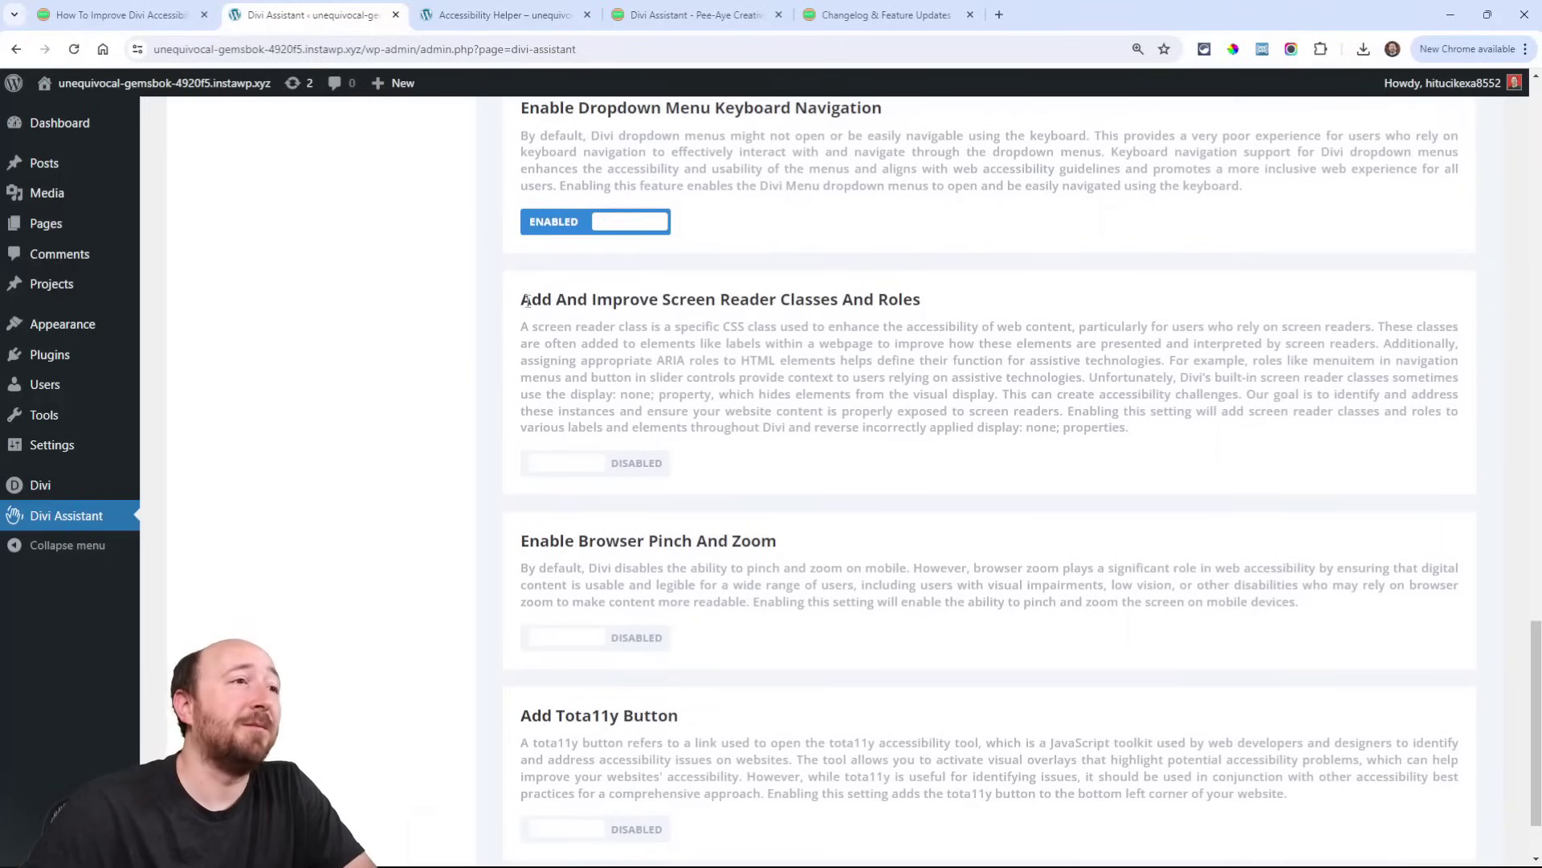
Step: Enable Screen Reader Classes, Pinch And Zoom and the Tota11y button
left_click_drag(525, 301, 854, 301)
left_click(796, 316)
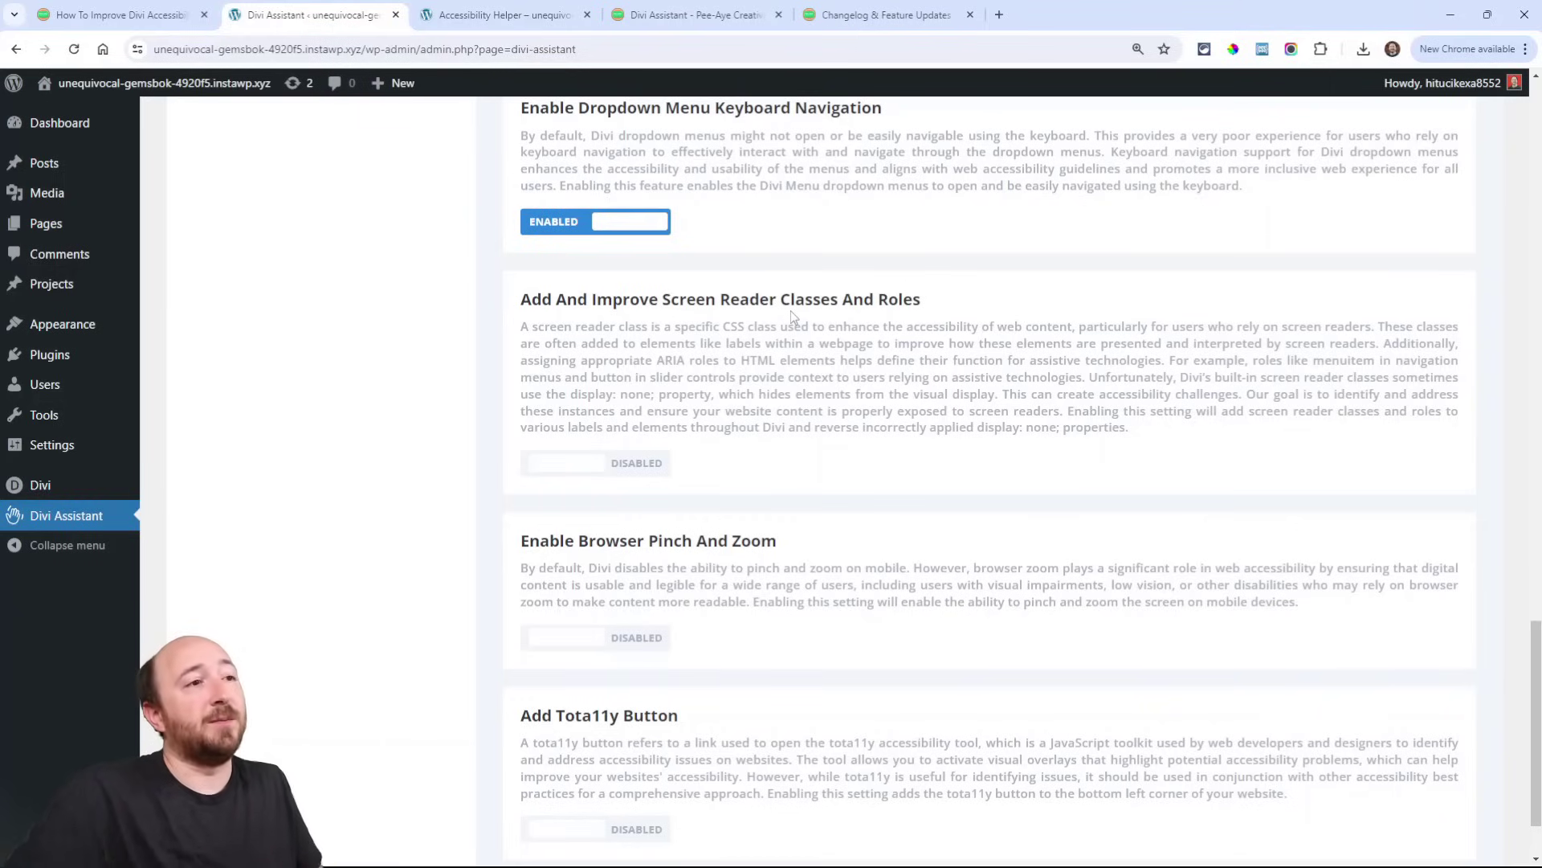
left_click(588, 464)
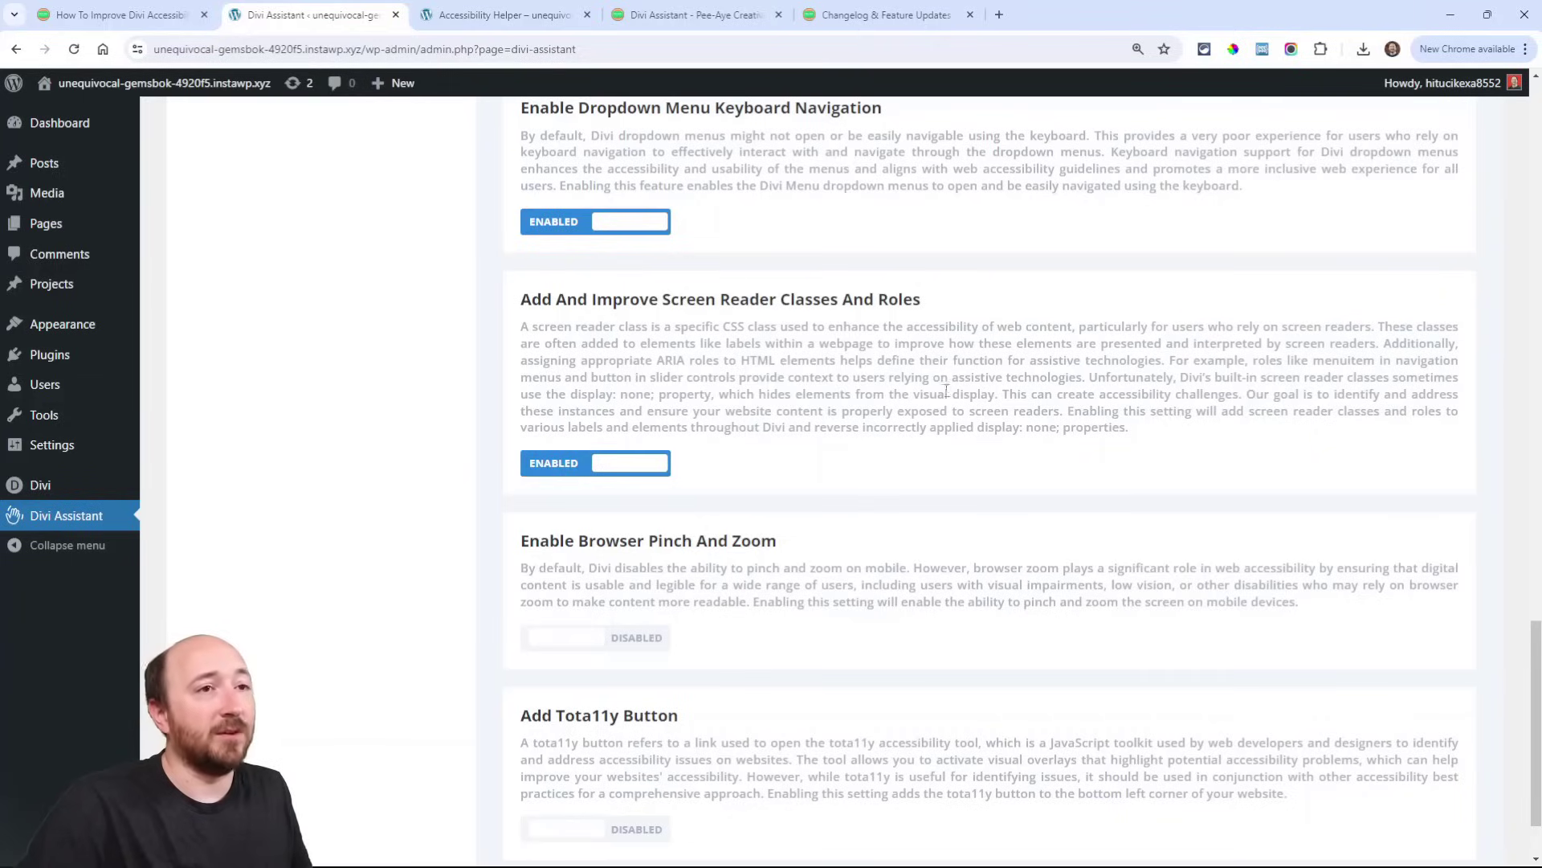
scroll(965, 392, "down", 1)
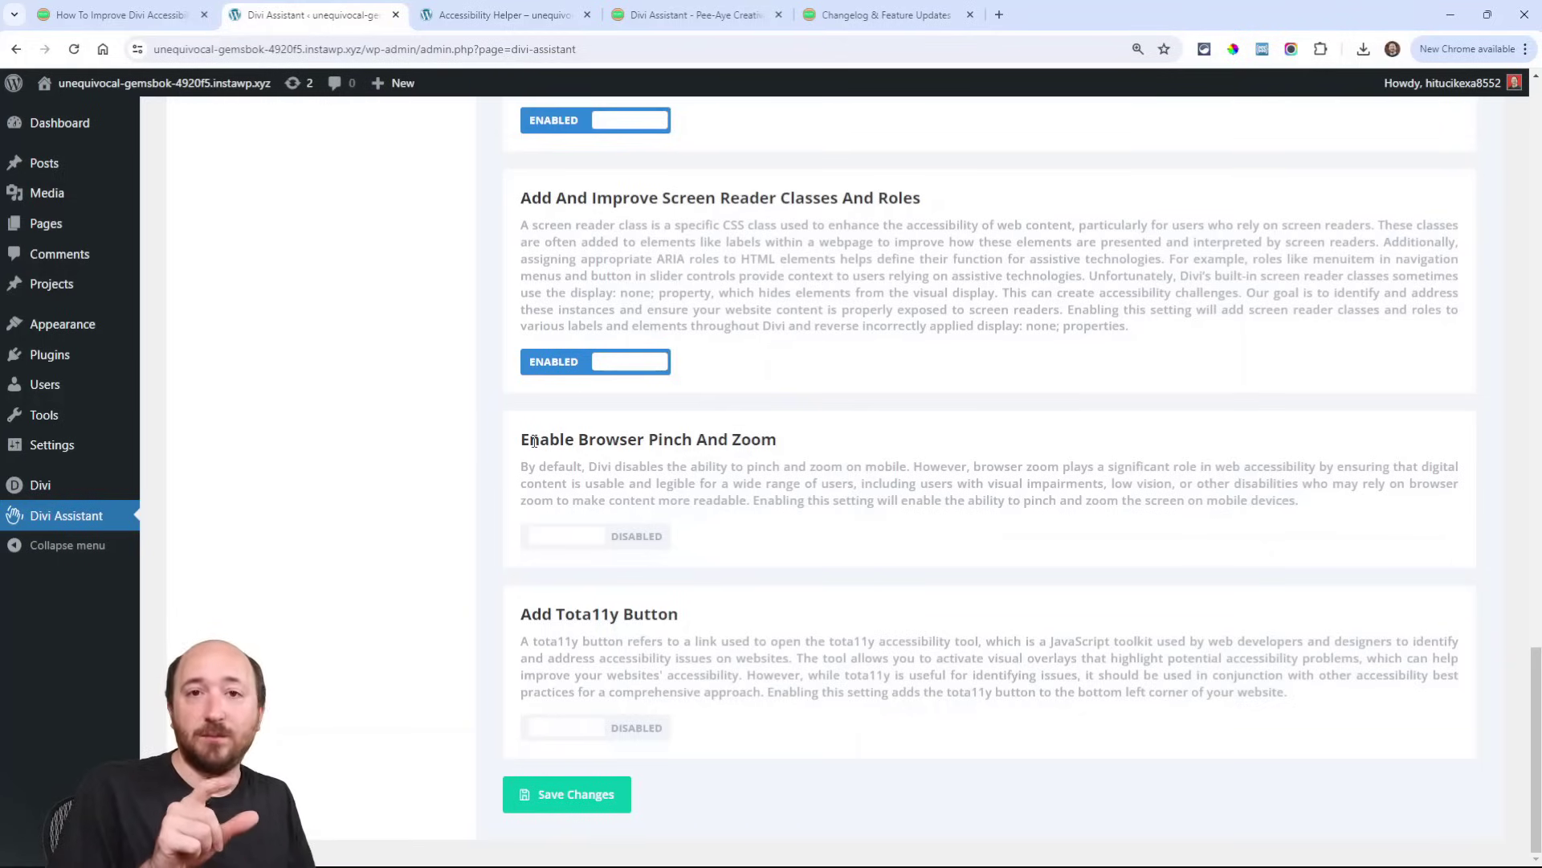
left_click(530, 541)
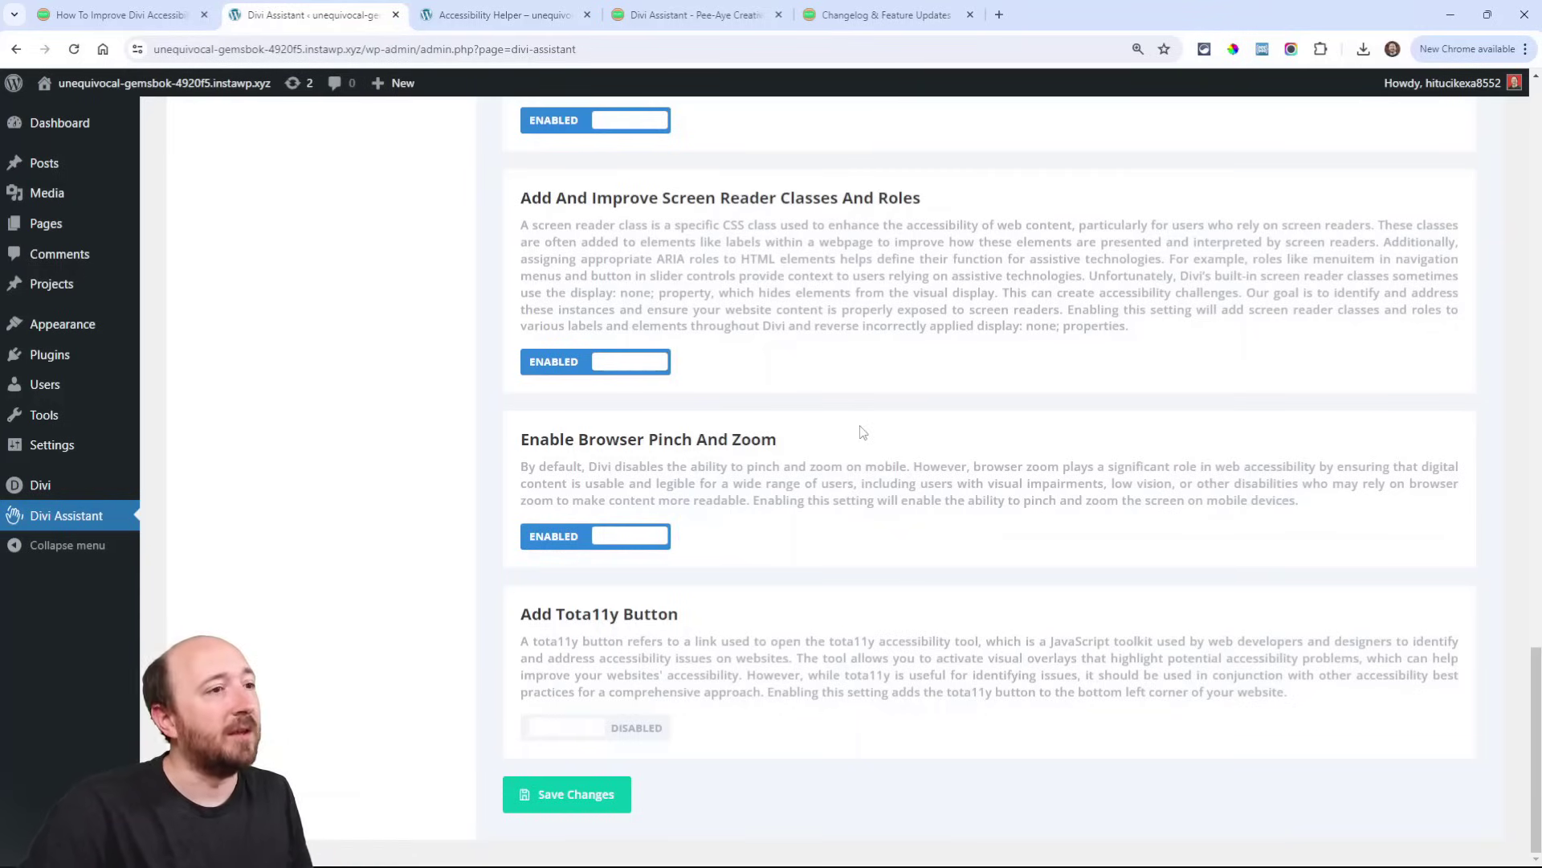
left_click(581, 732)
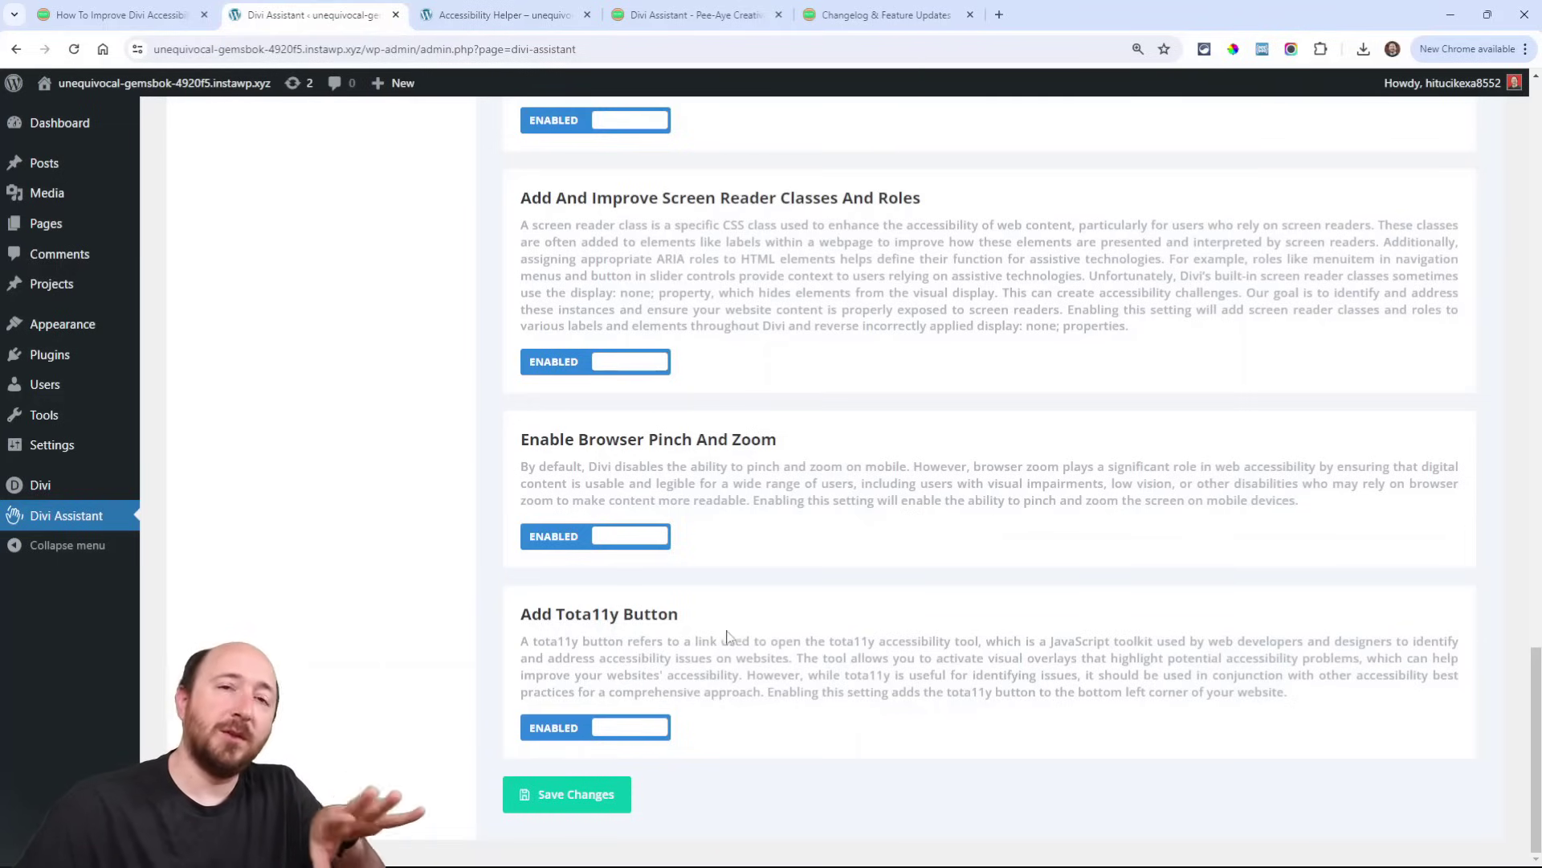
scroll(730, 639, "up", 2)
scroll(724, 639, "up", 2)
scroll(709, 476, "down", 3)
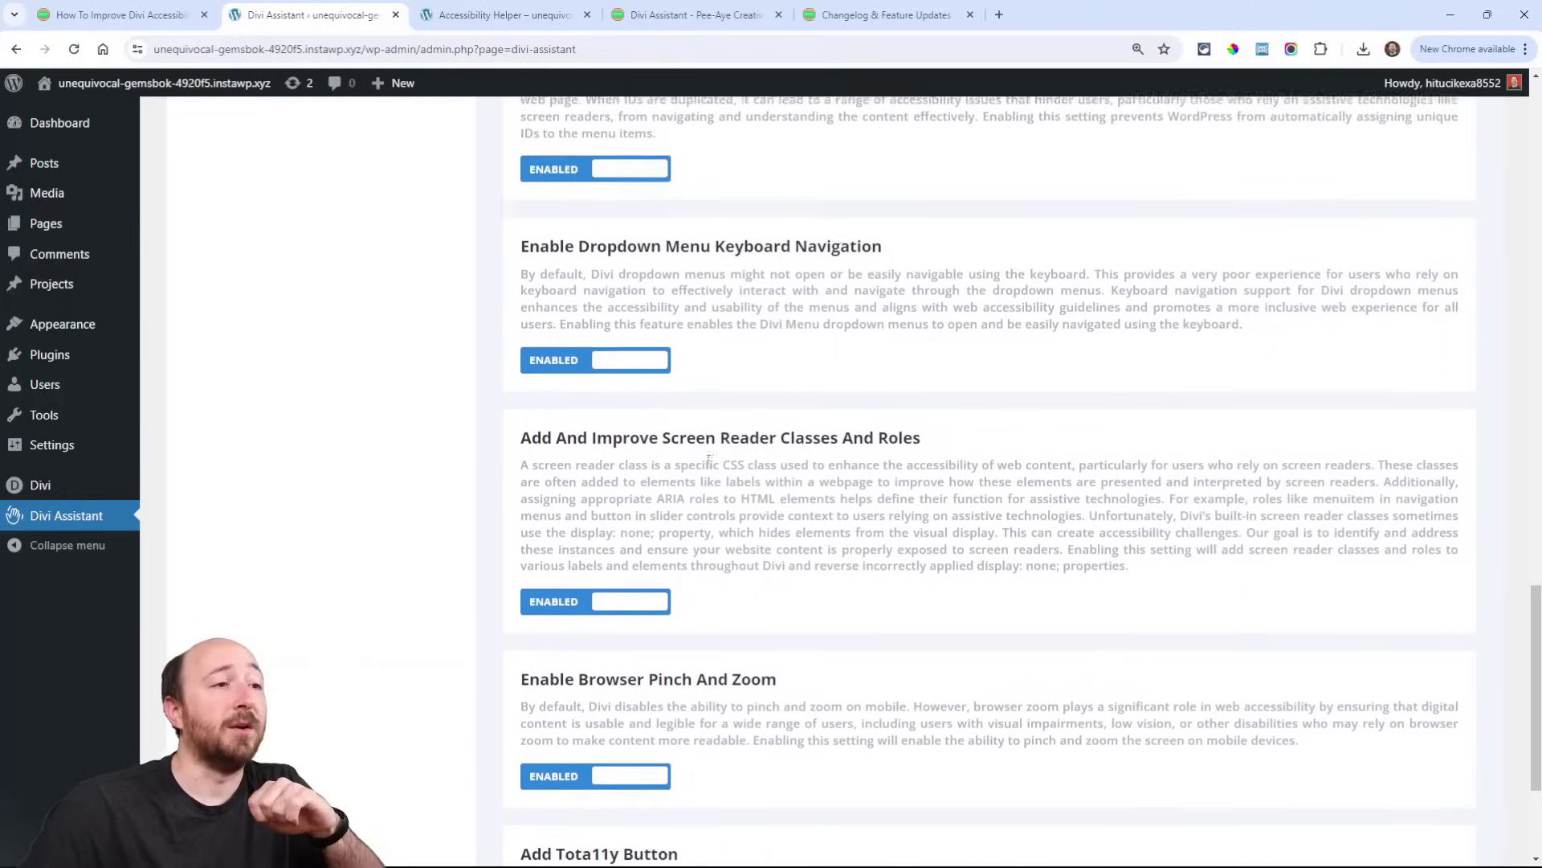
scroll(709, 483, "up", 3)
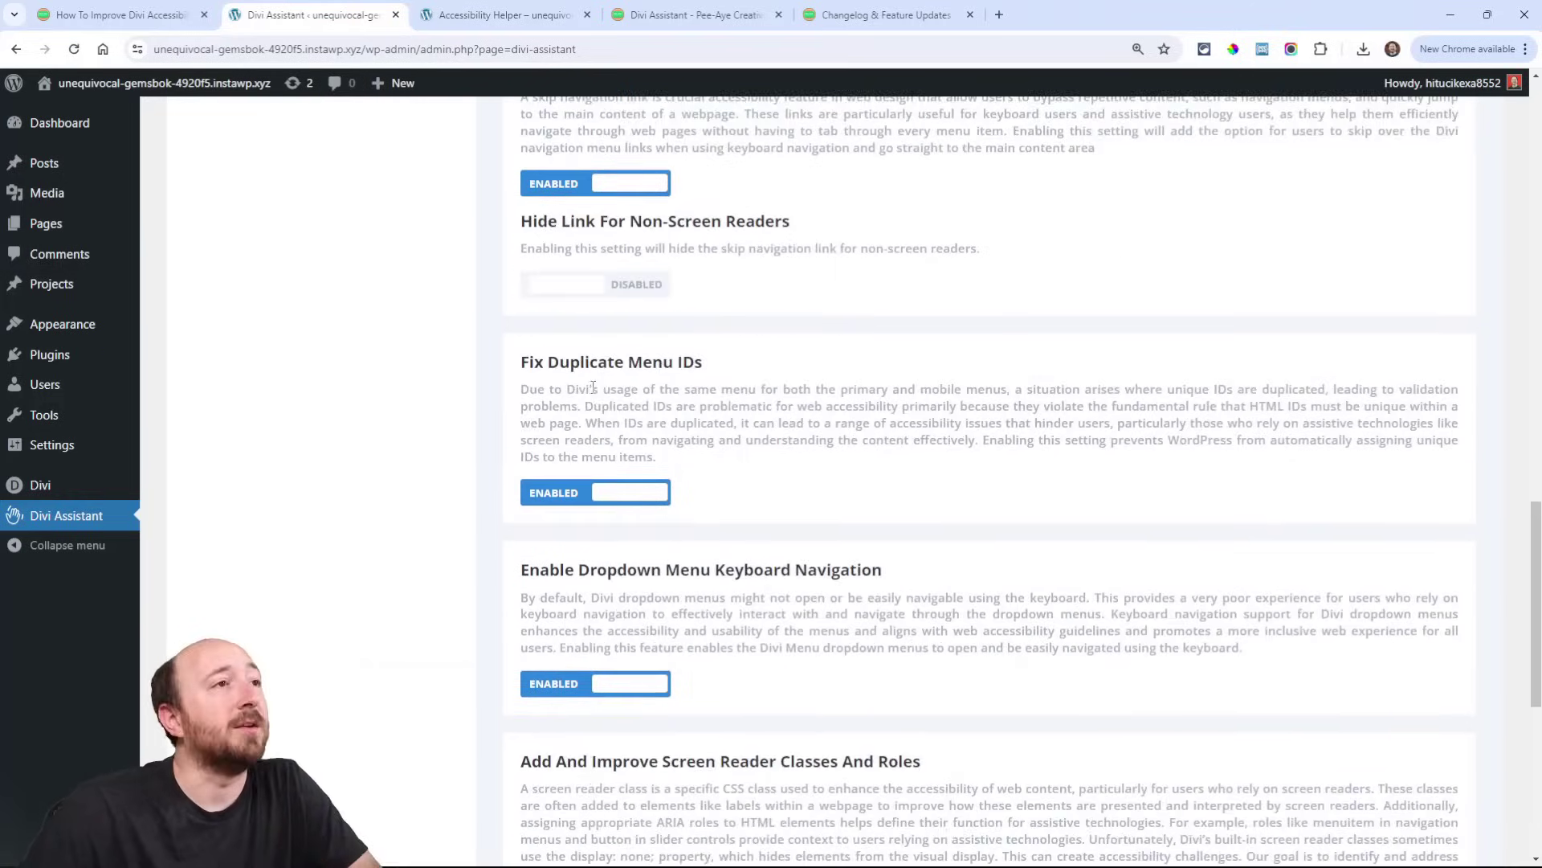
scroll(650, 337, "up", 5)
scroll(580, 190, "up", 2)
scroll(580, 188, "up", 2)
Step: Save the settings, reload the demo page, and Tab to reveal Skip To Content
left_click(572, 211)
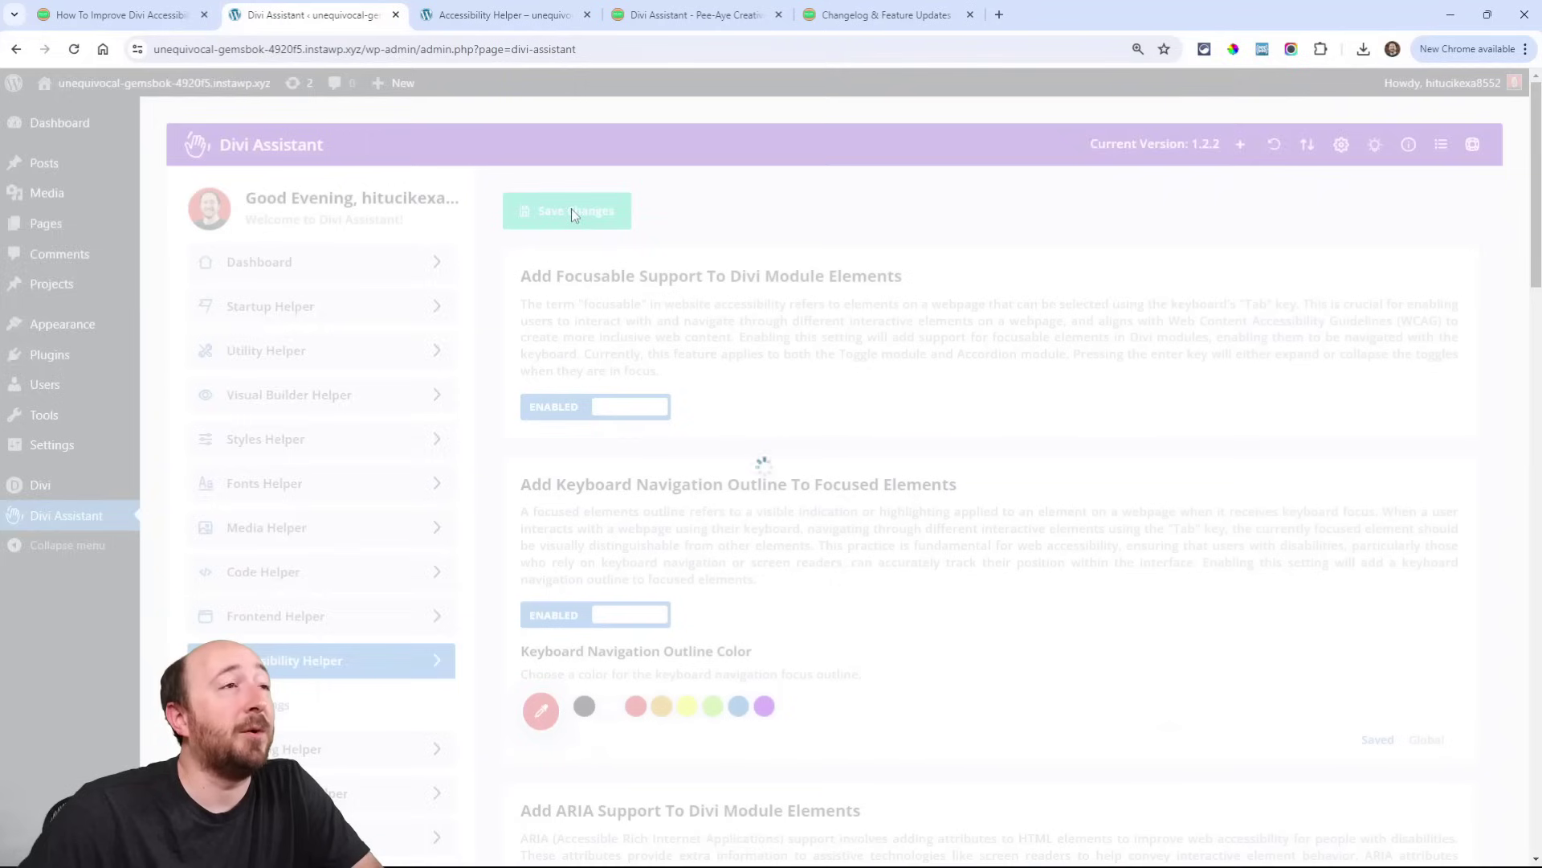
left_click(491, 15)
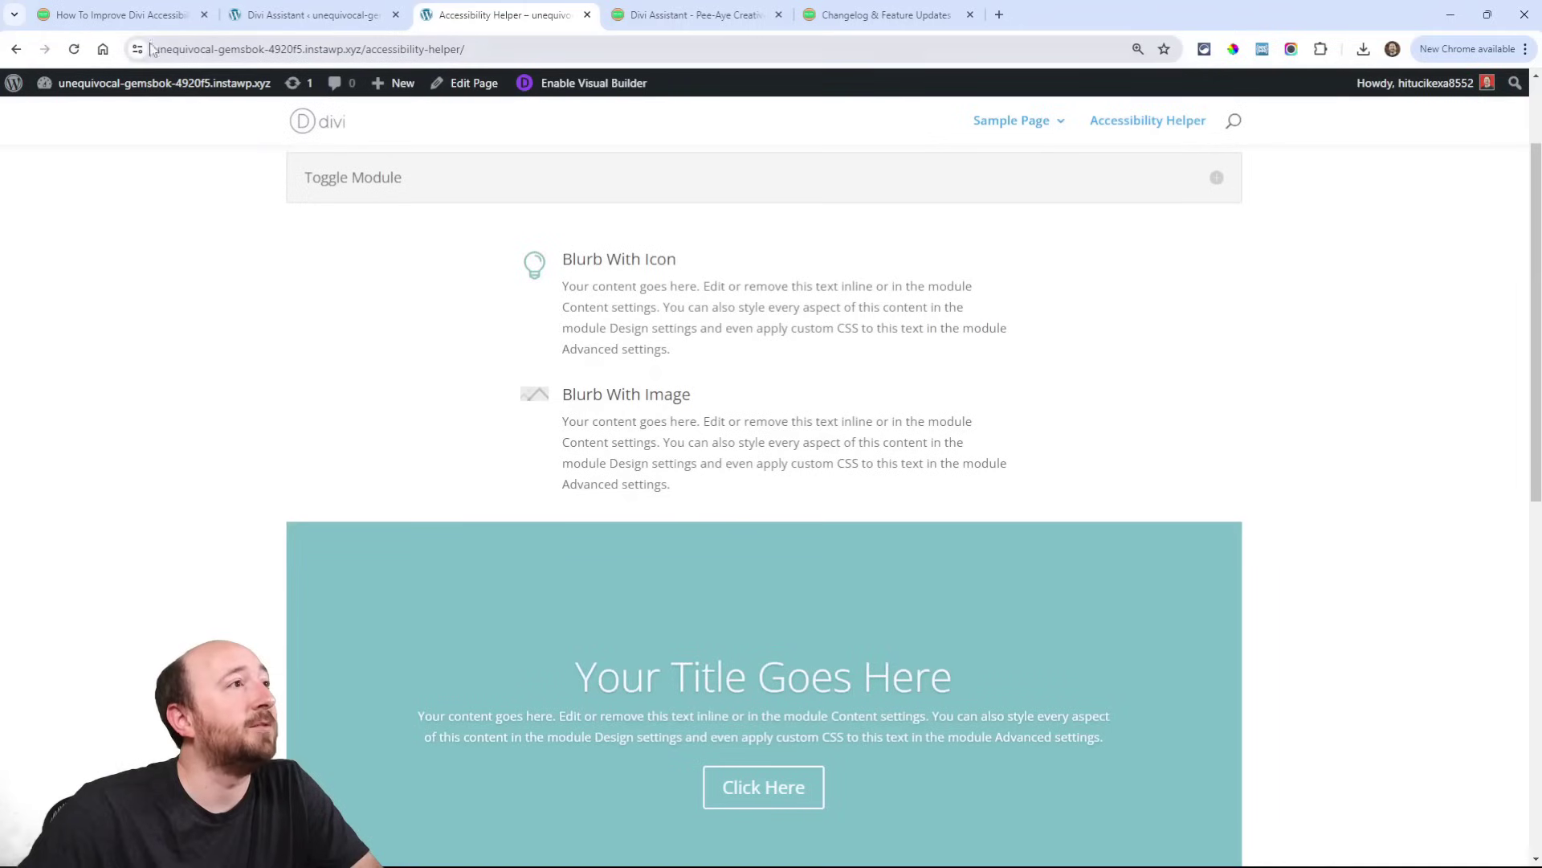
left_click(74, 48)
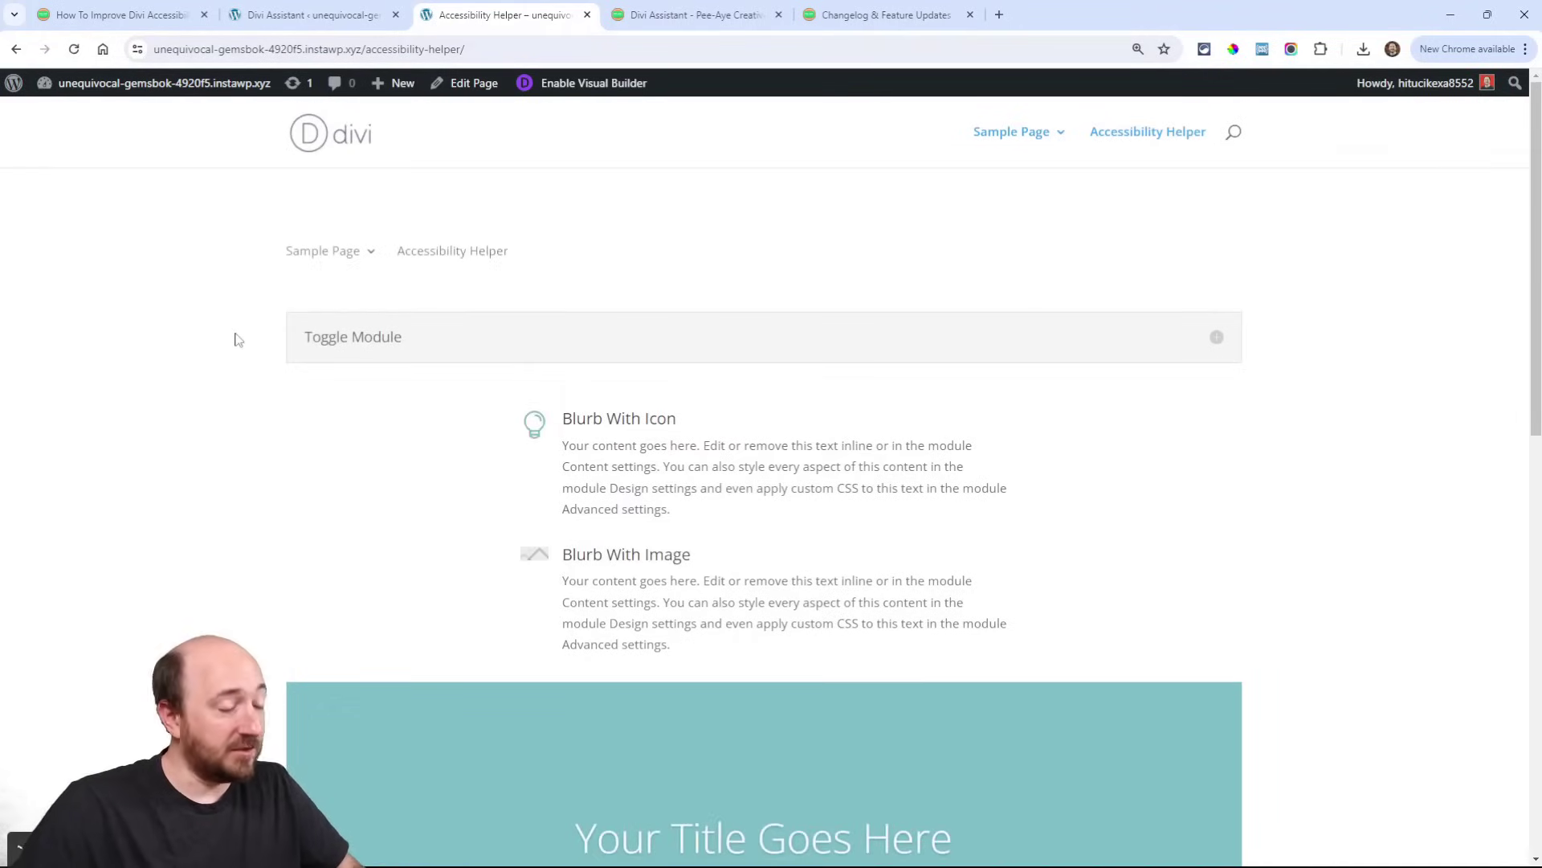
key("Tab")
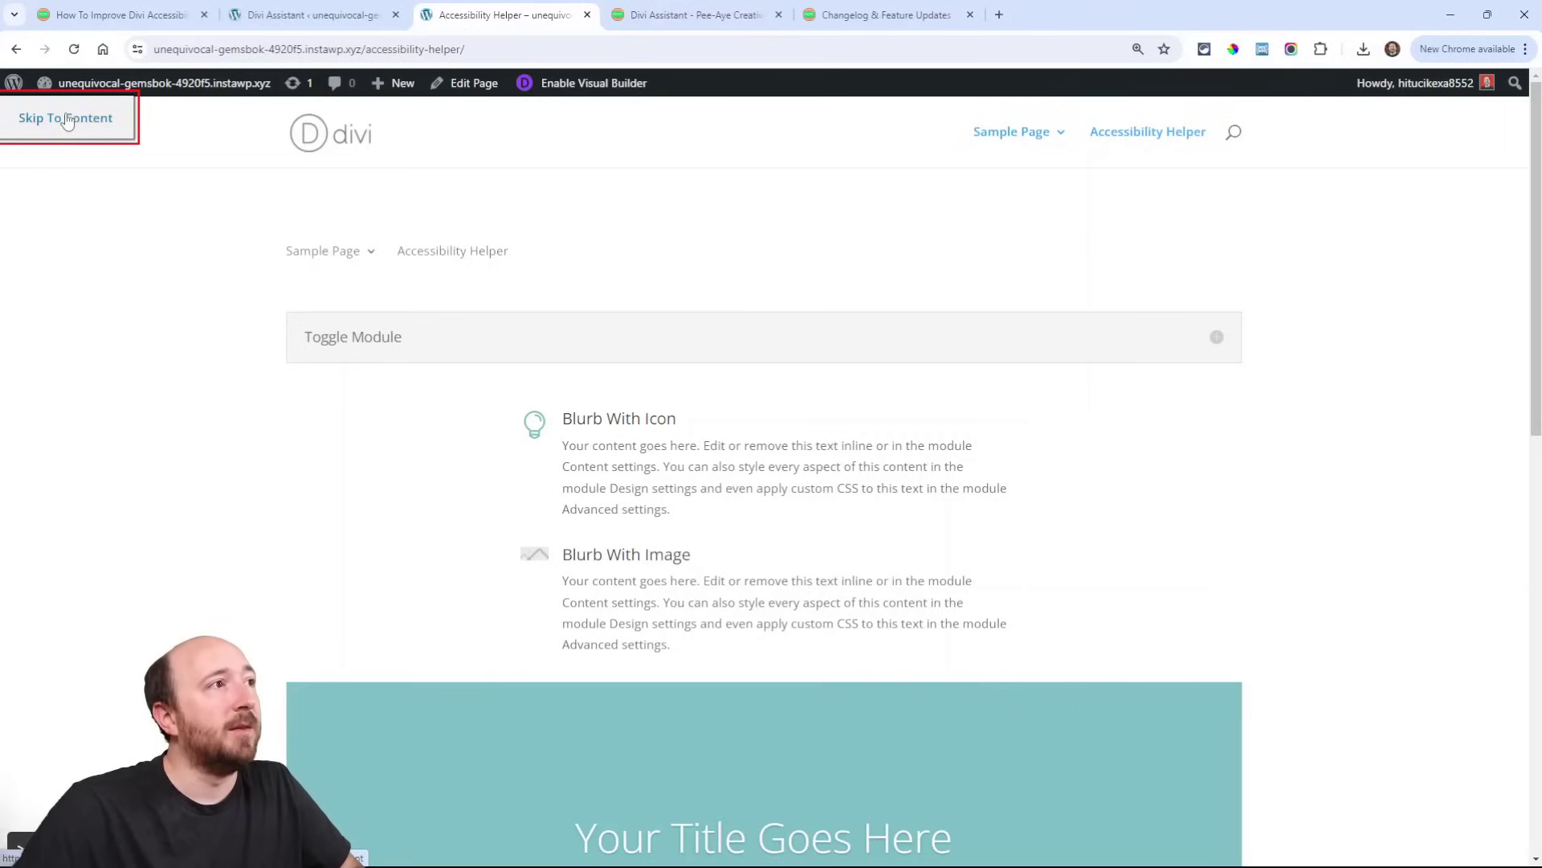
Step: Follow Skip To Content, then Tab into the Sample Page submenu
left_click(307, 14)
scroll(738, 545, "down", 5)
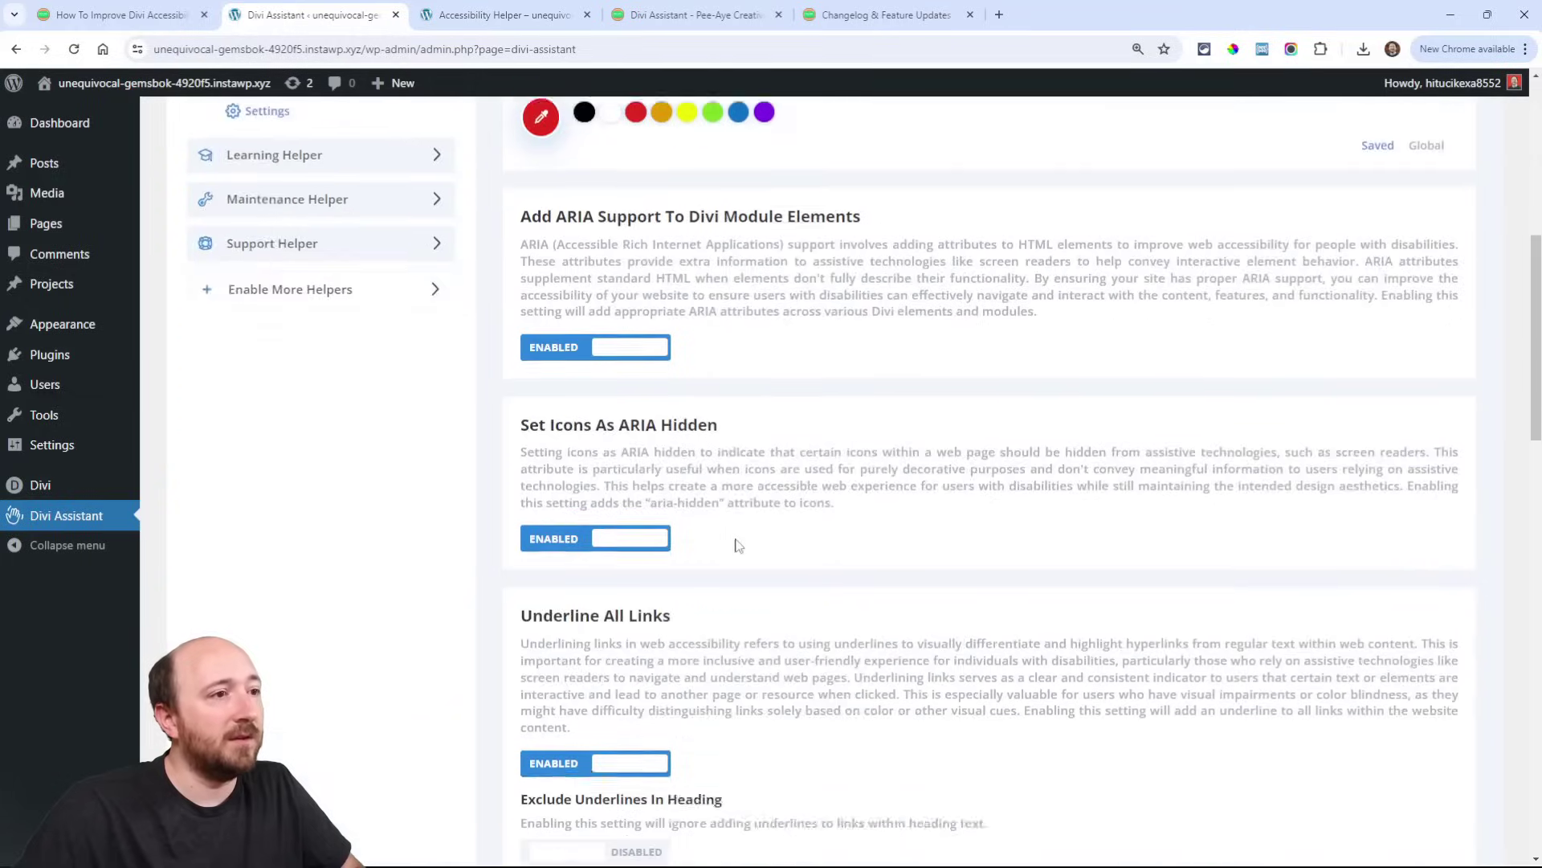
scroll(733, 542, "down", 4)
scroll(728, 543, "down", 2)
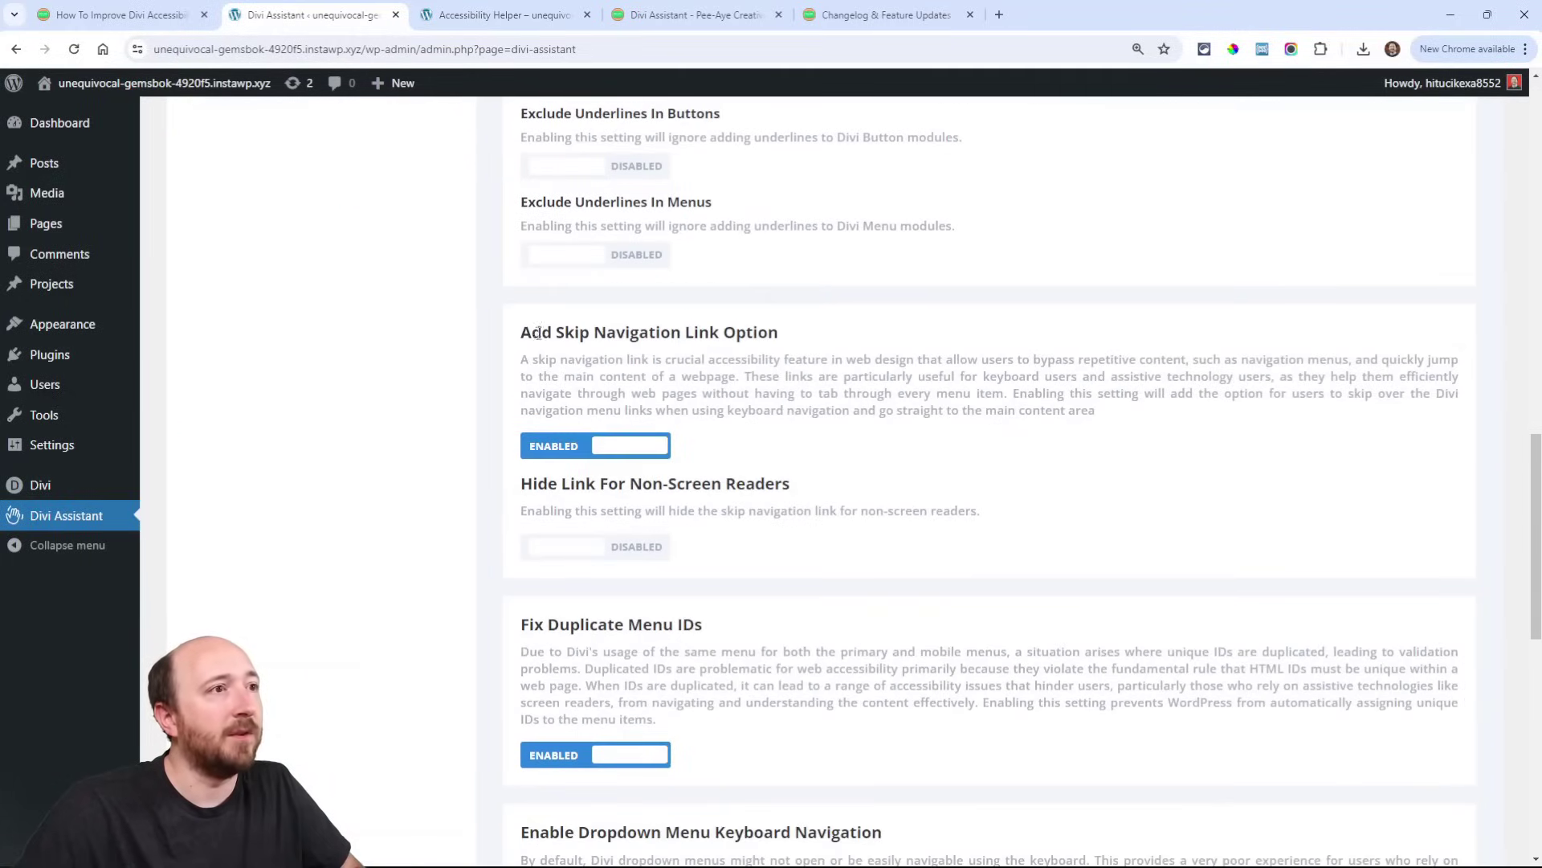
left_click_drag(524, 332, 776, 338)
left_click(728, 350)
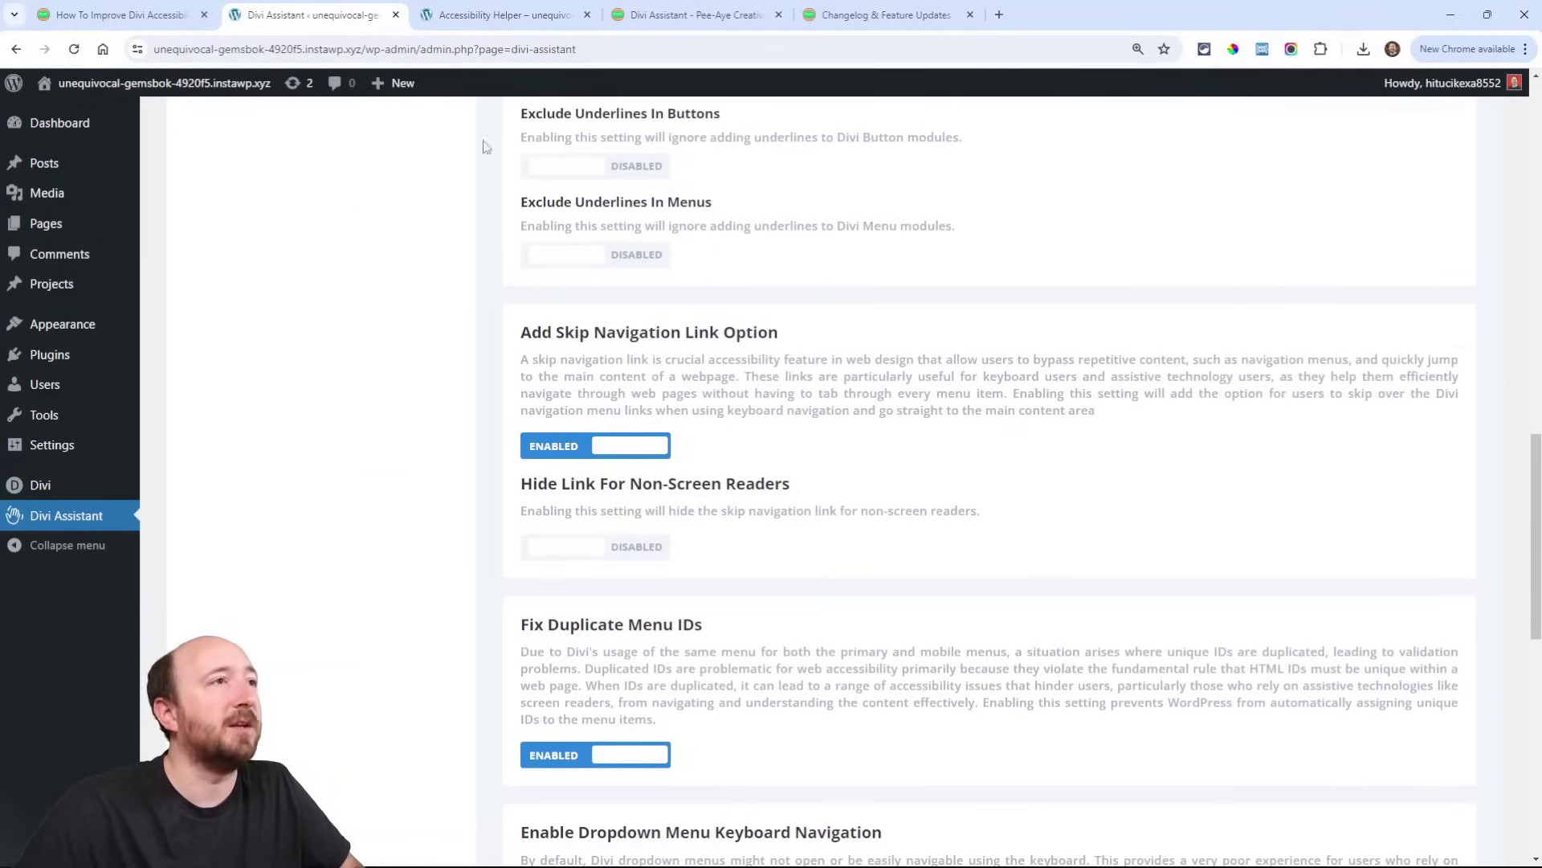
left_click(500, 14)
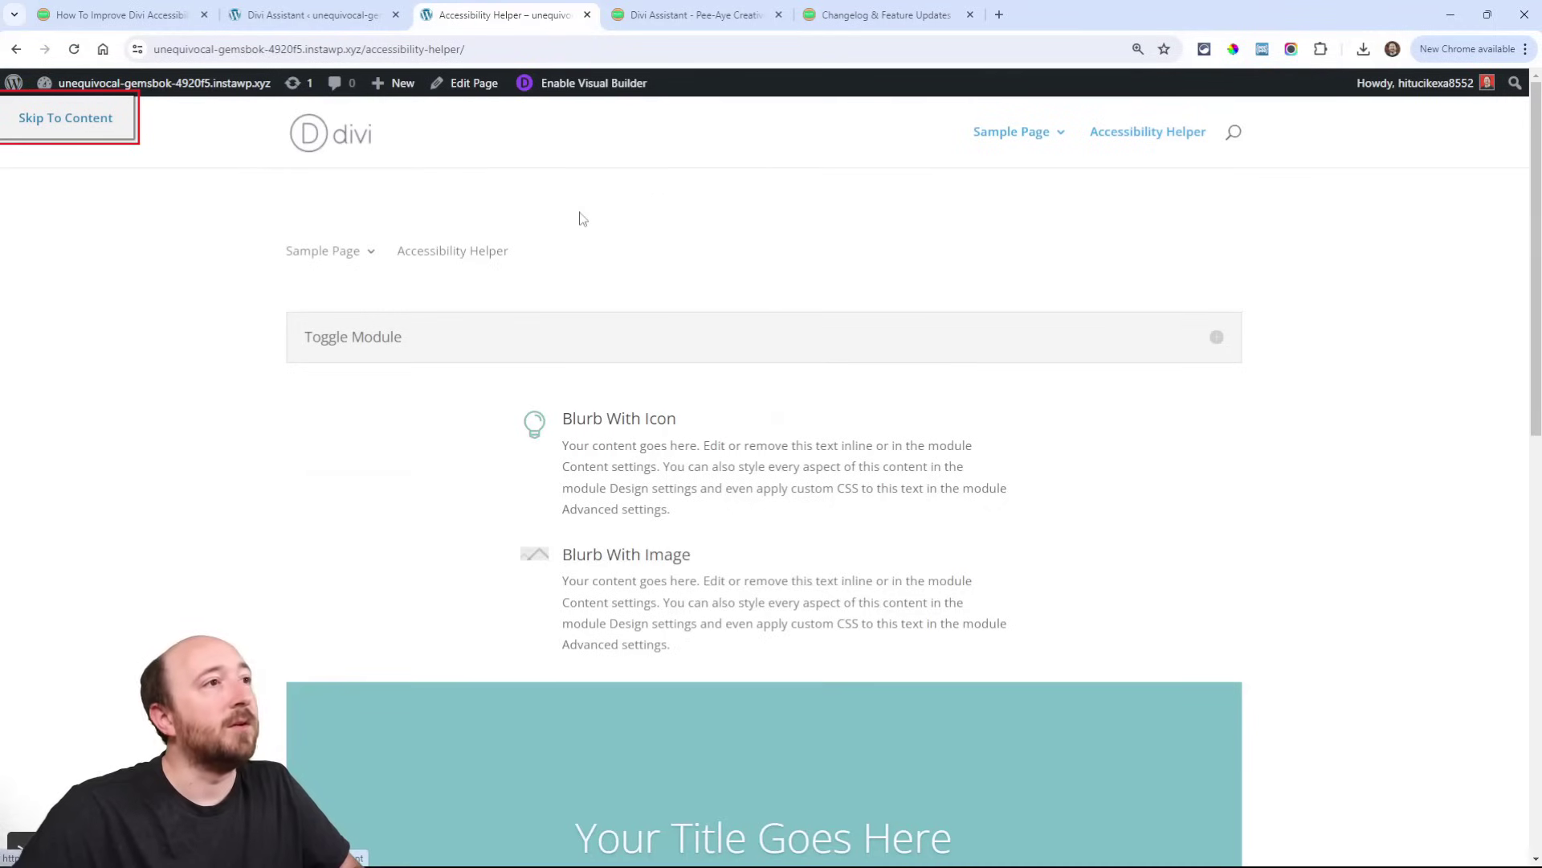
key("Return")
key("Tab")
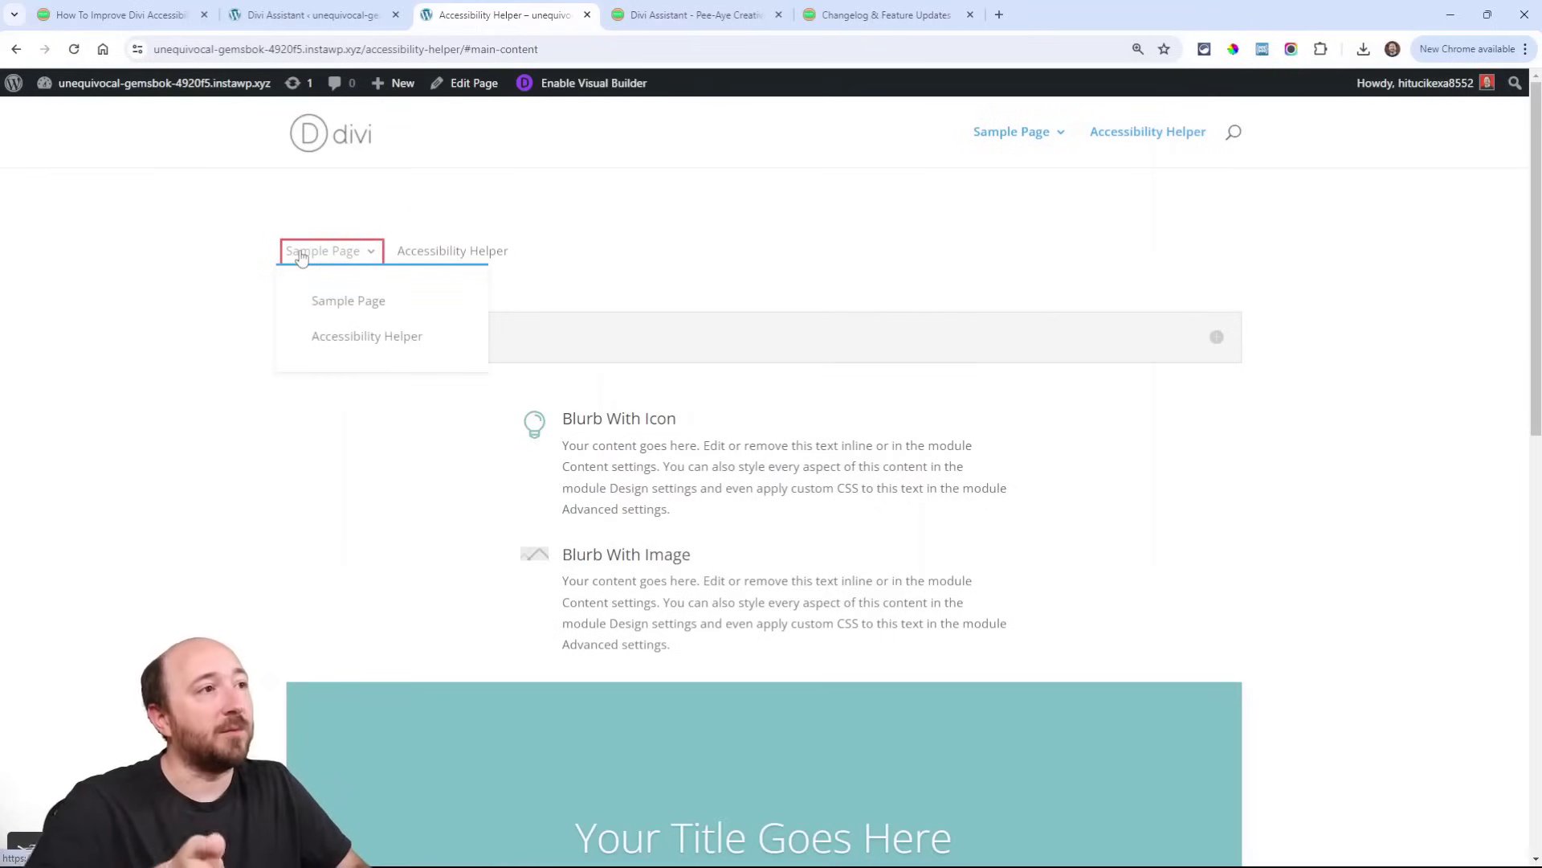
key("Tab")
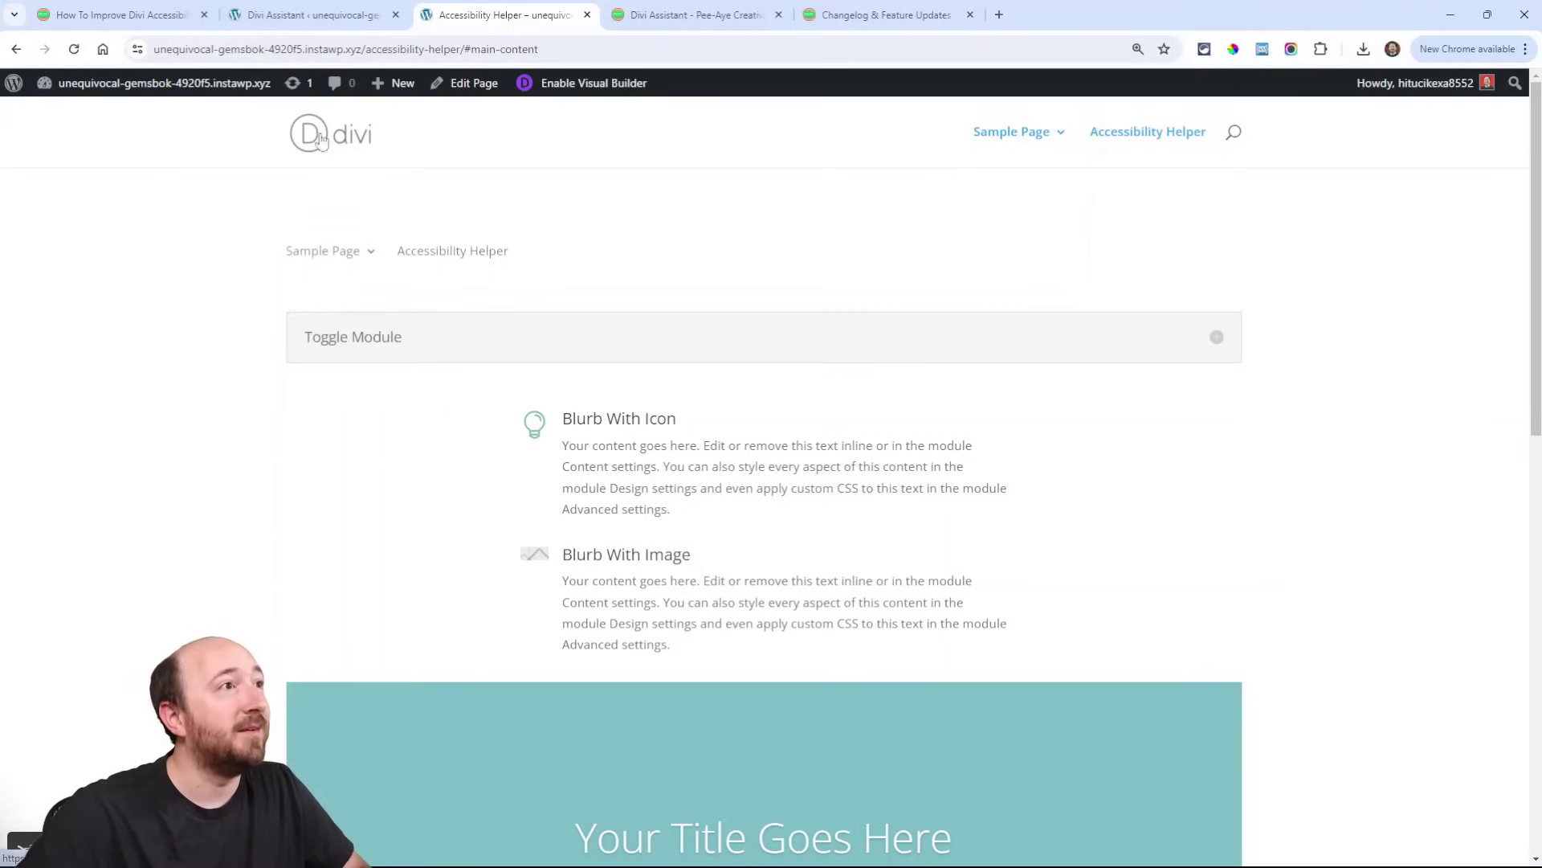
Step: Tab to the Toggle Module and expand then collapse it with Enter
left_click(297, 17)
scroll(757, 526, "down", 5)
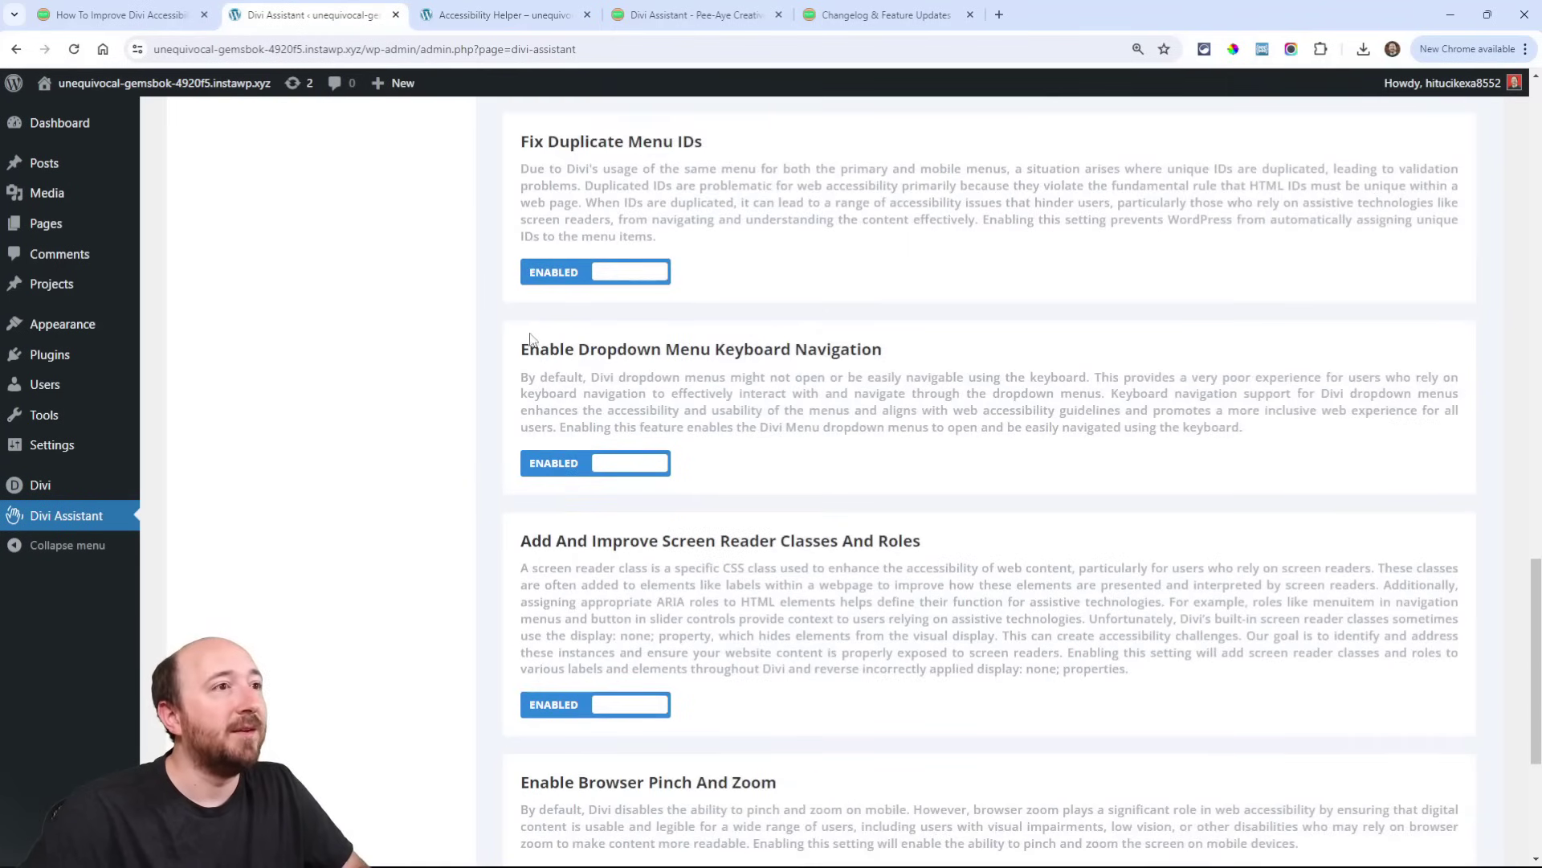
left_click_drag(532, 351, 771, 322)
left_click(507, 14)
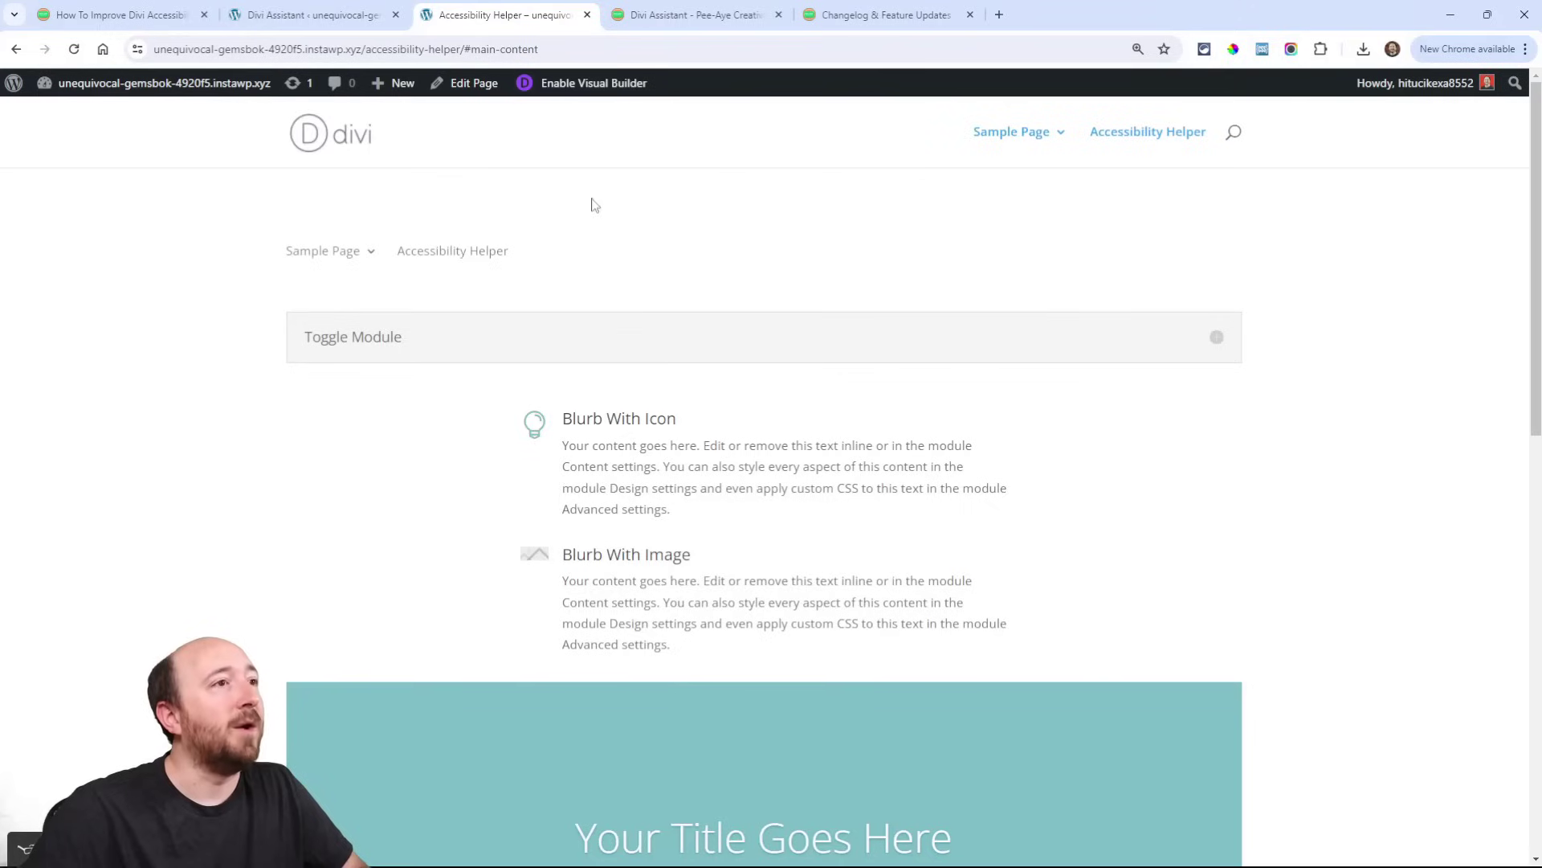
key("Tab")
key("Tab")
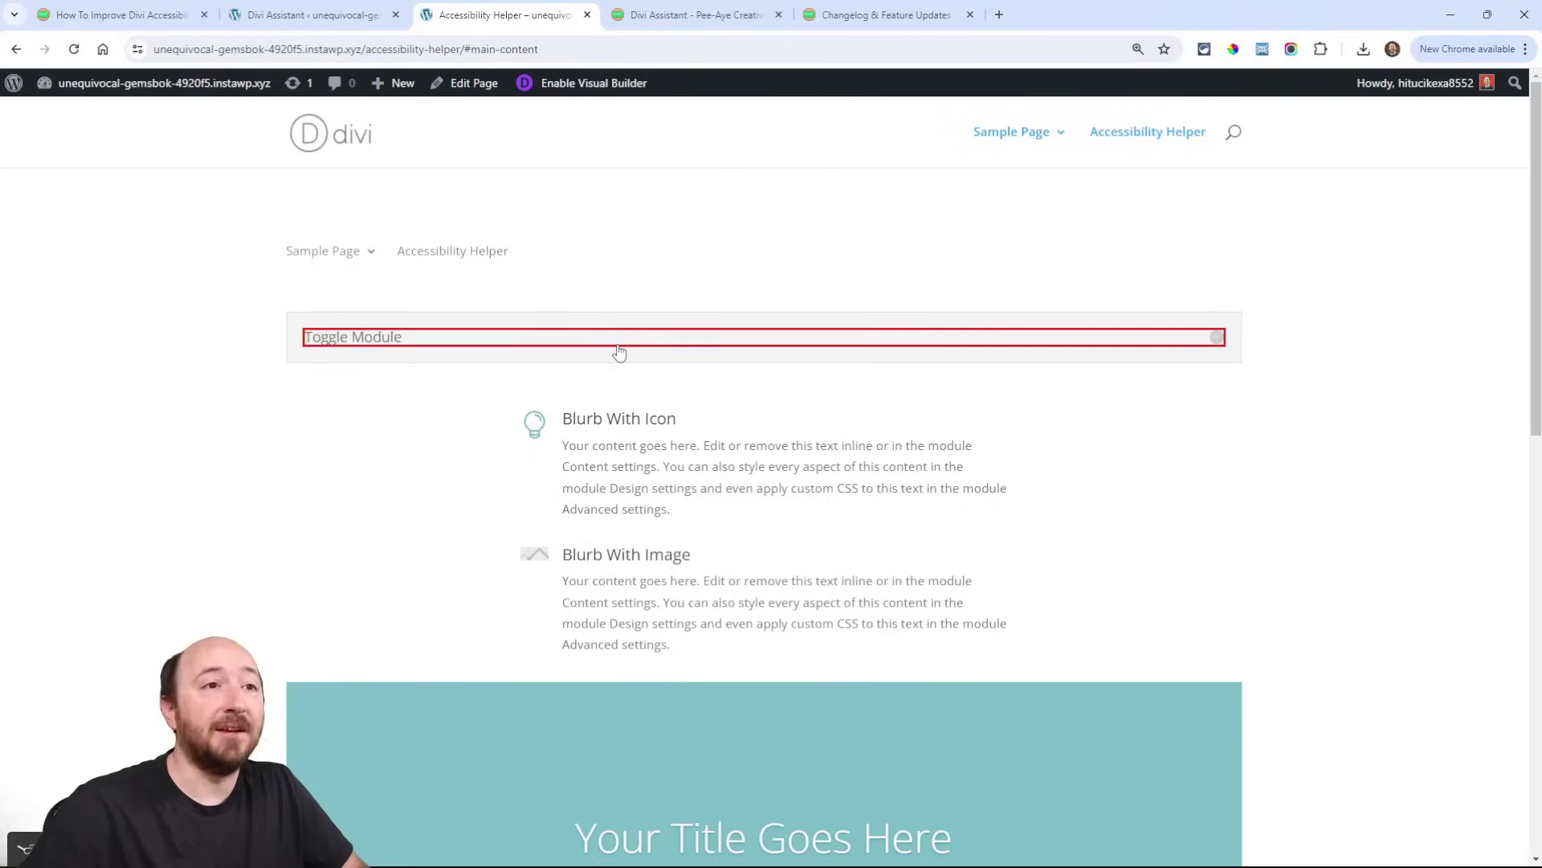
key("Return")
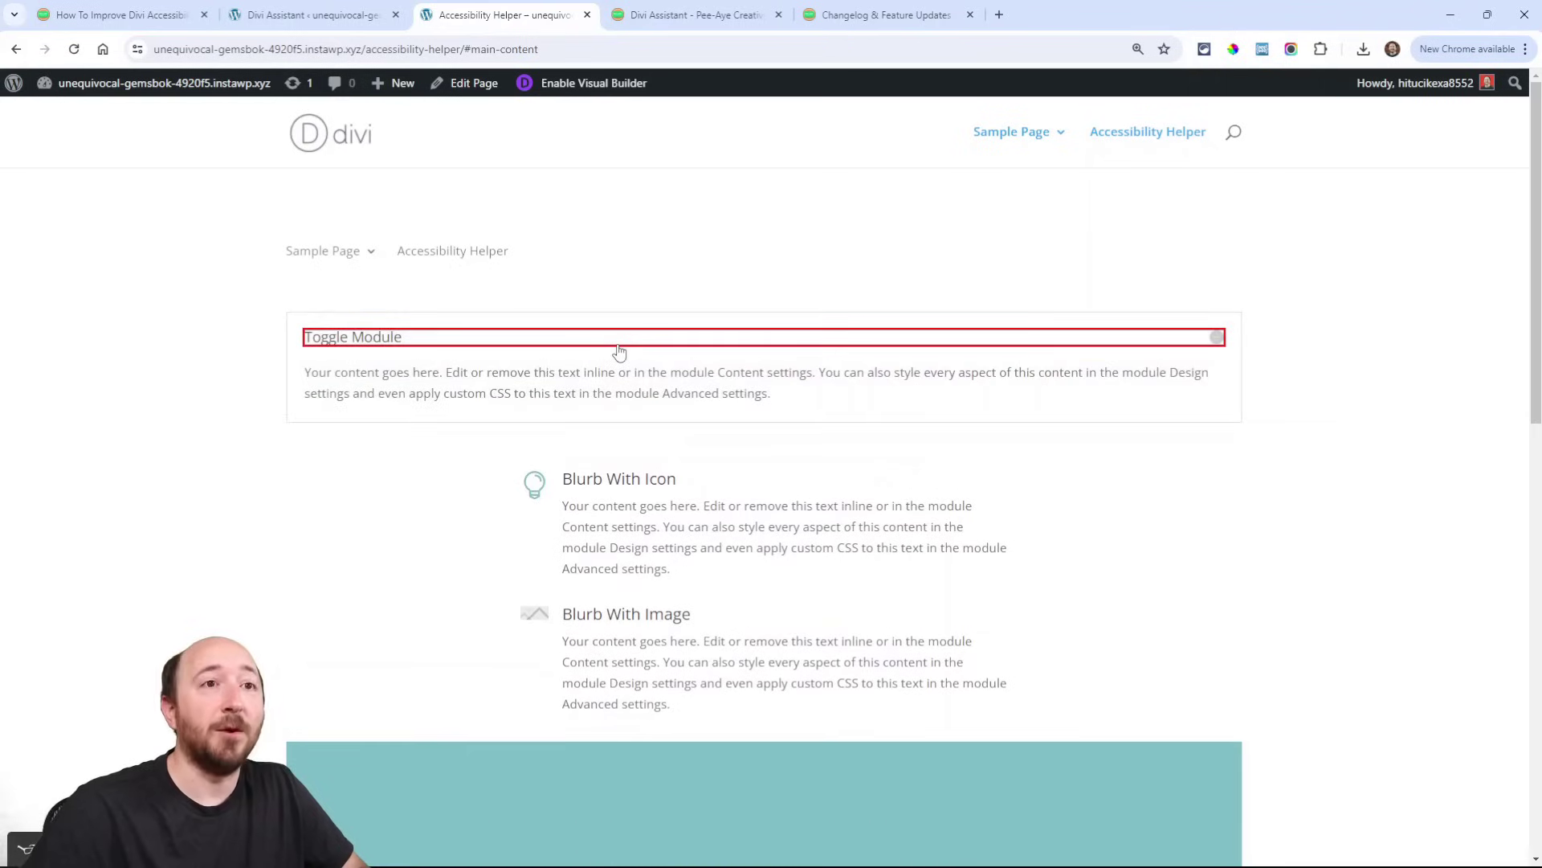
key("Return")
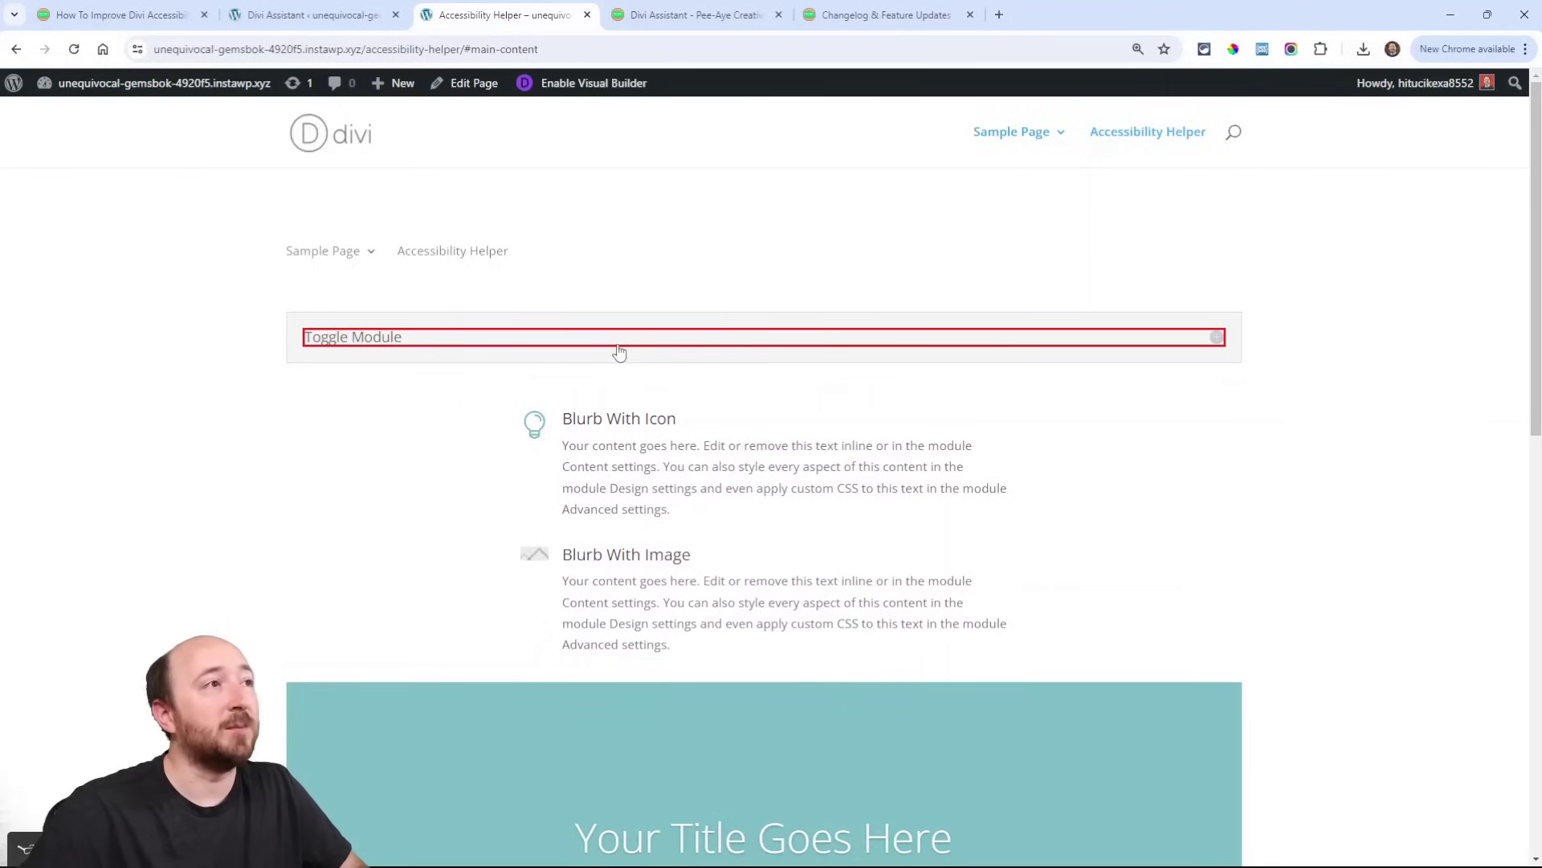
left_click(311, 14)
scroll(578, 414, "down", 5)
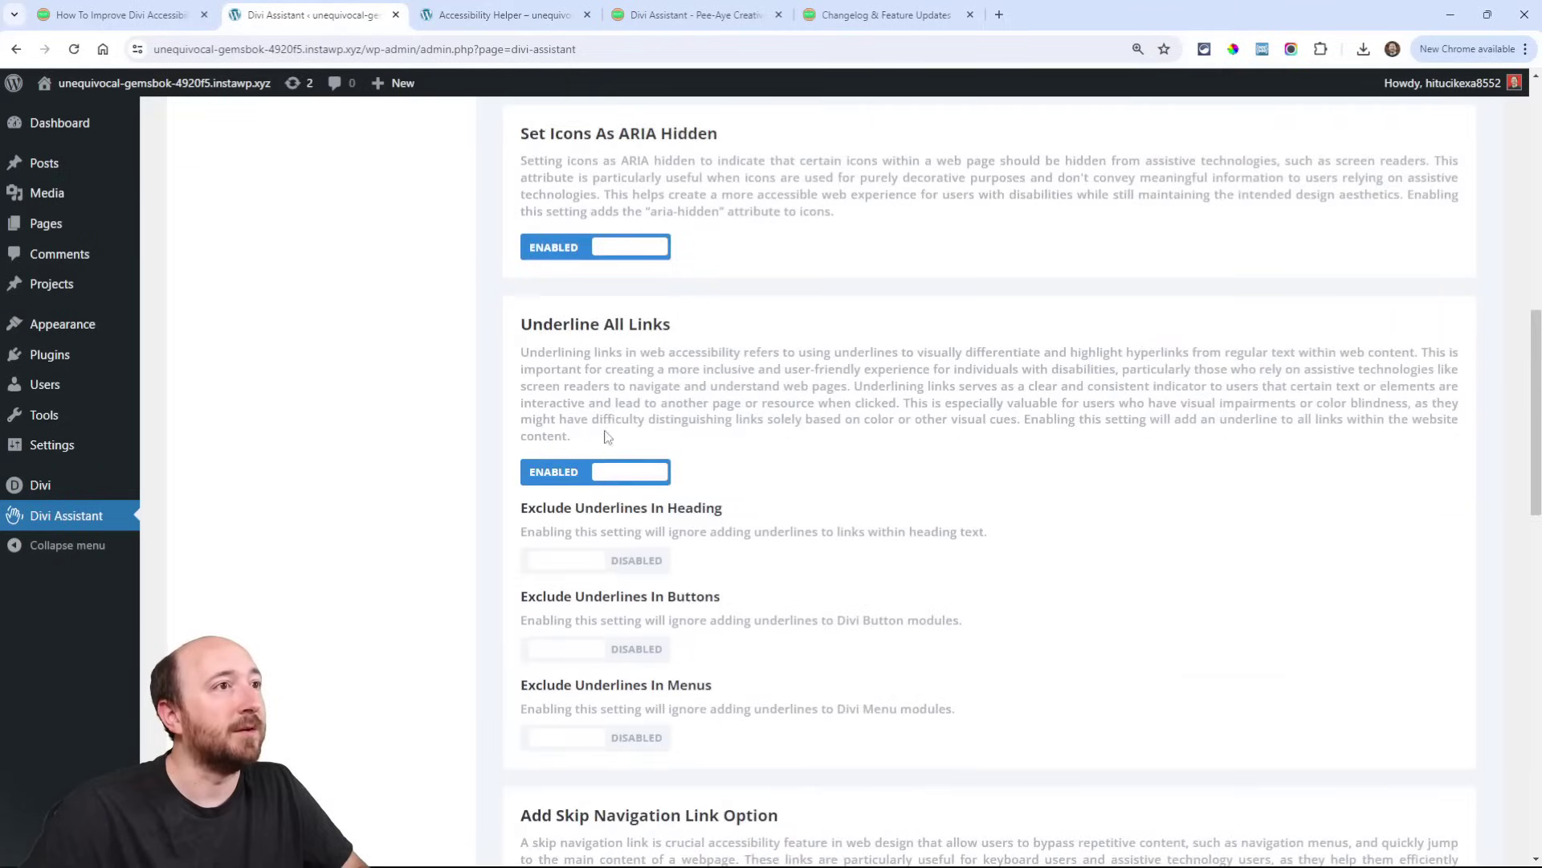
scroll(578, 413, "up", 2)
scroll(879, 280, "up", 5)
scroll(878, 282, "up", 2)
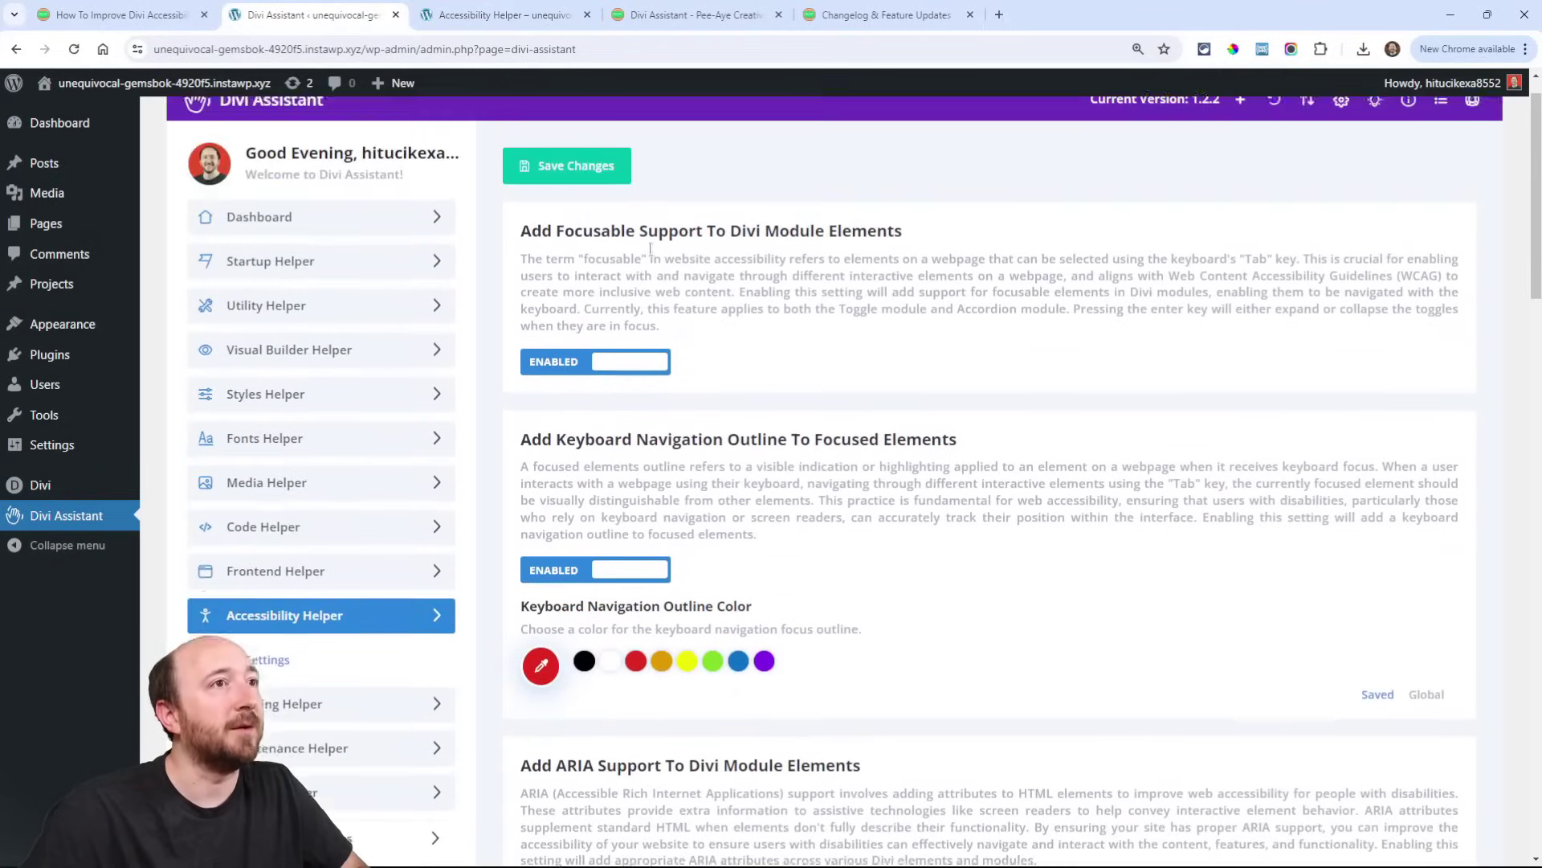
left_click(507, 15)
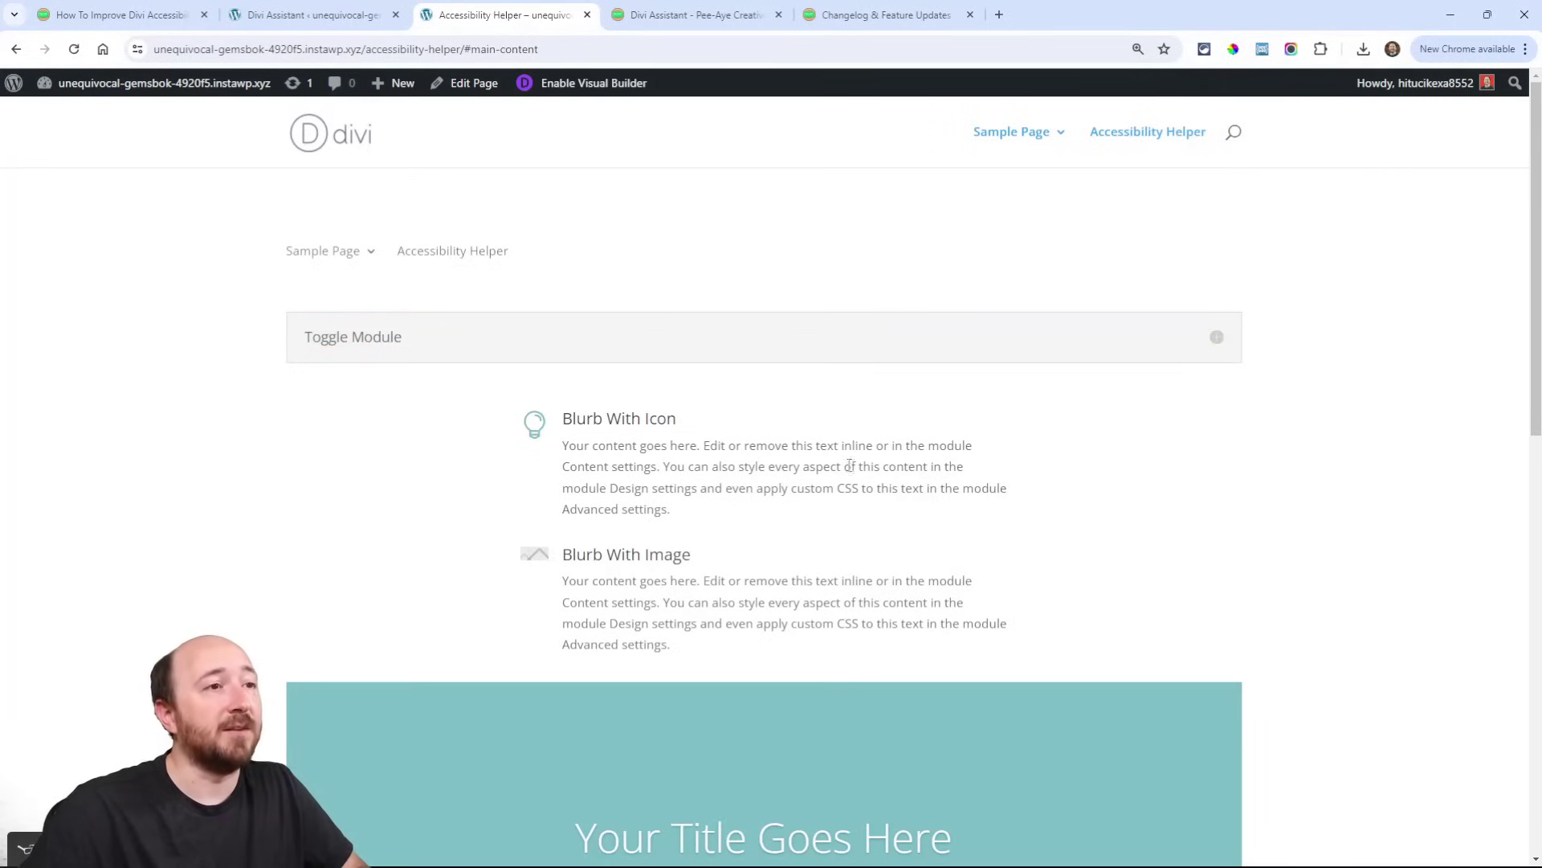
Step: In DevTools, confirm the Blurb With Icon image container is aria-hidden
right_click(812, 471)
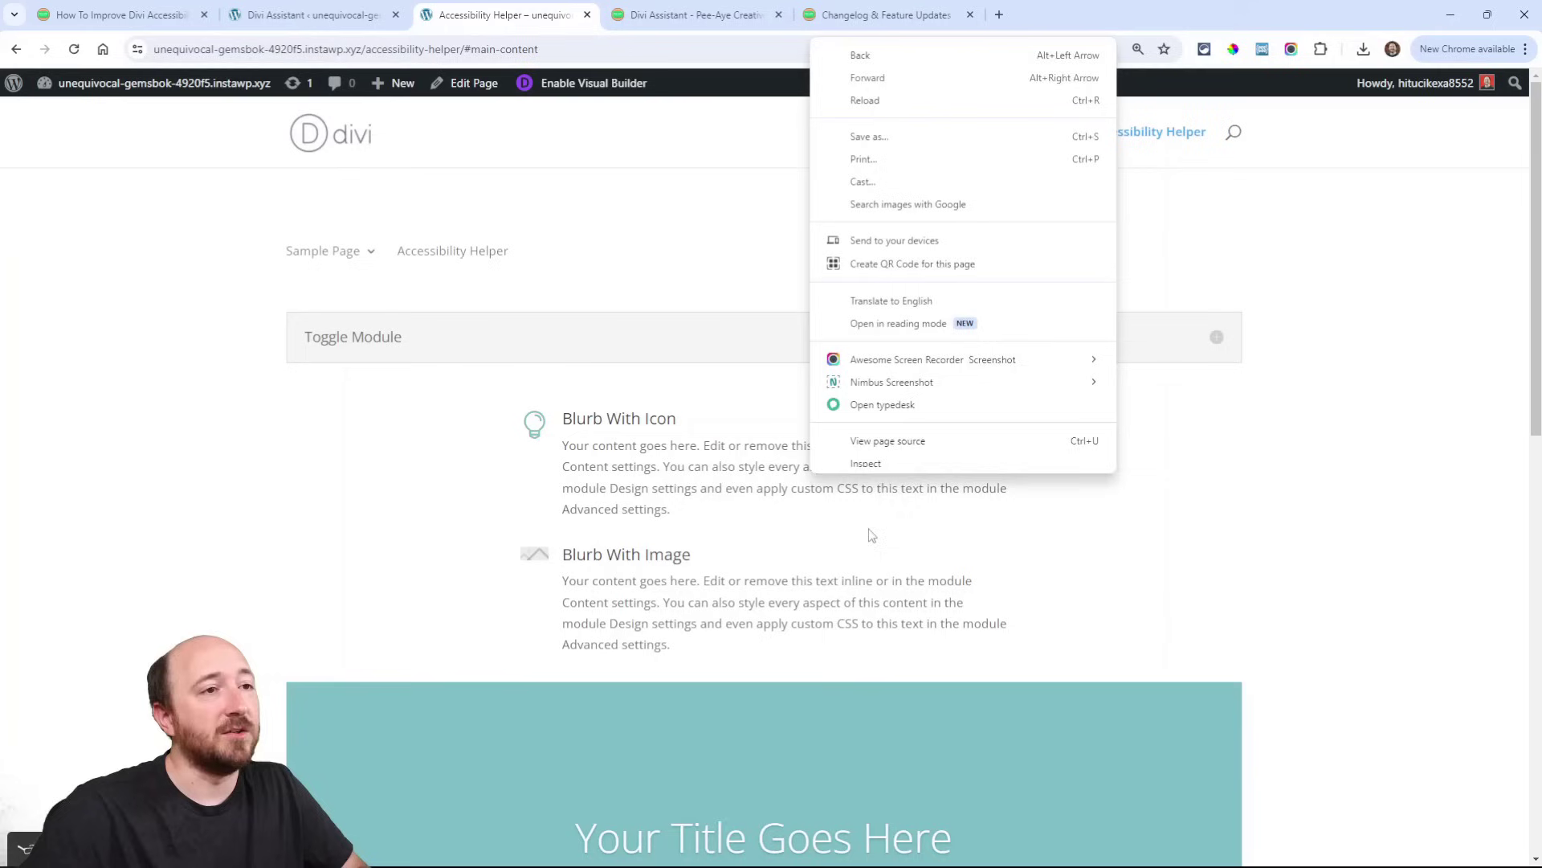
left_click(881, 456)
key("ctrl+shift+c")
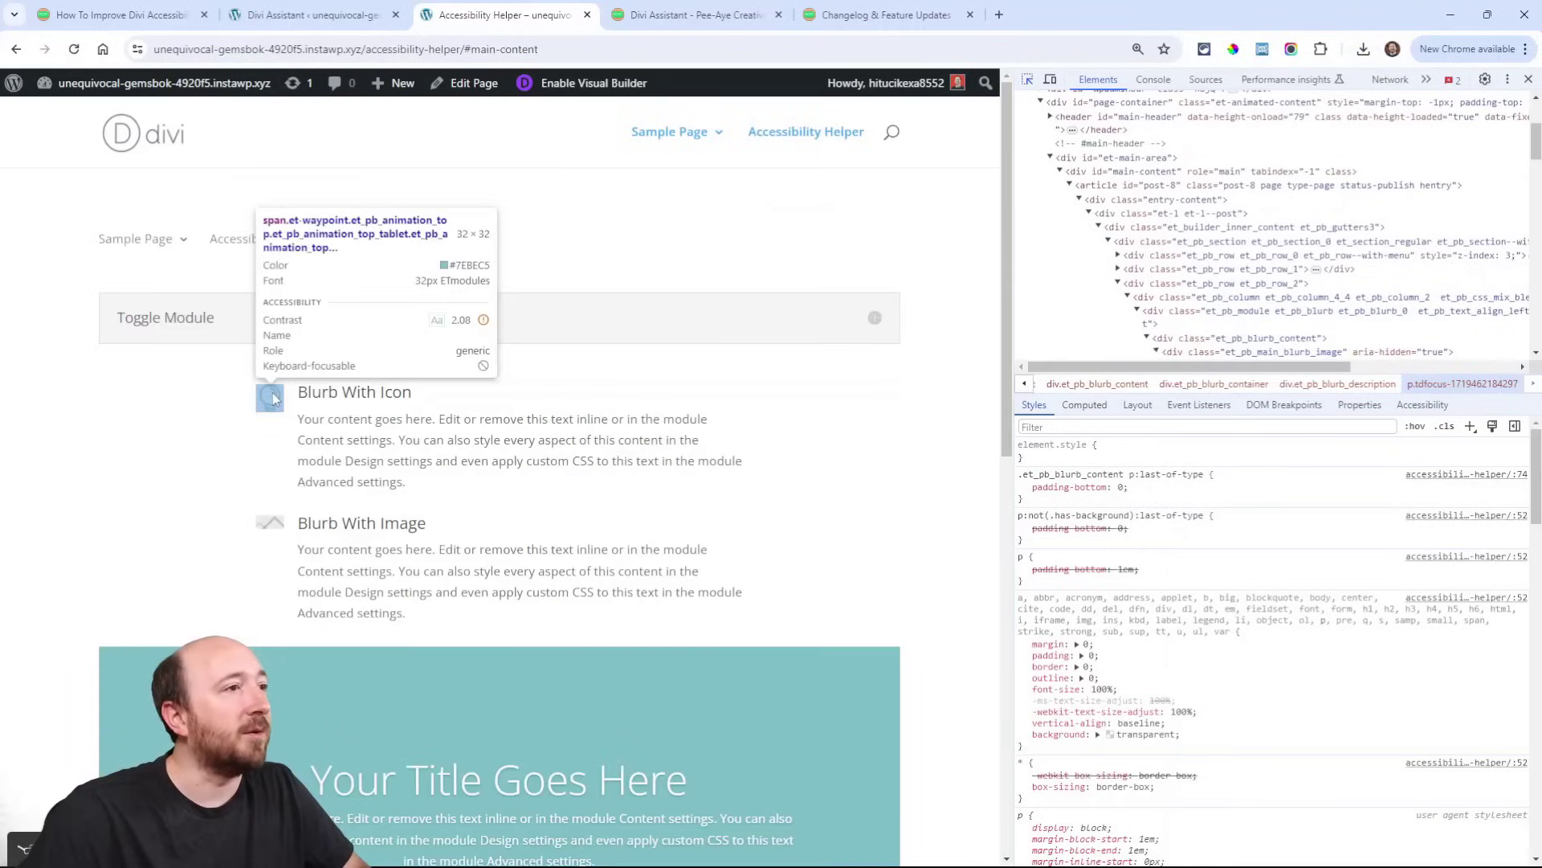
left_click(272, 398)
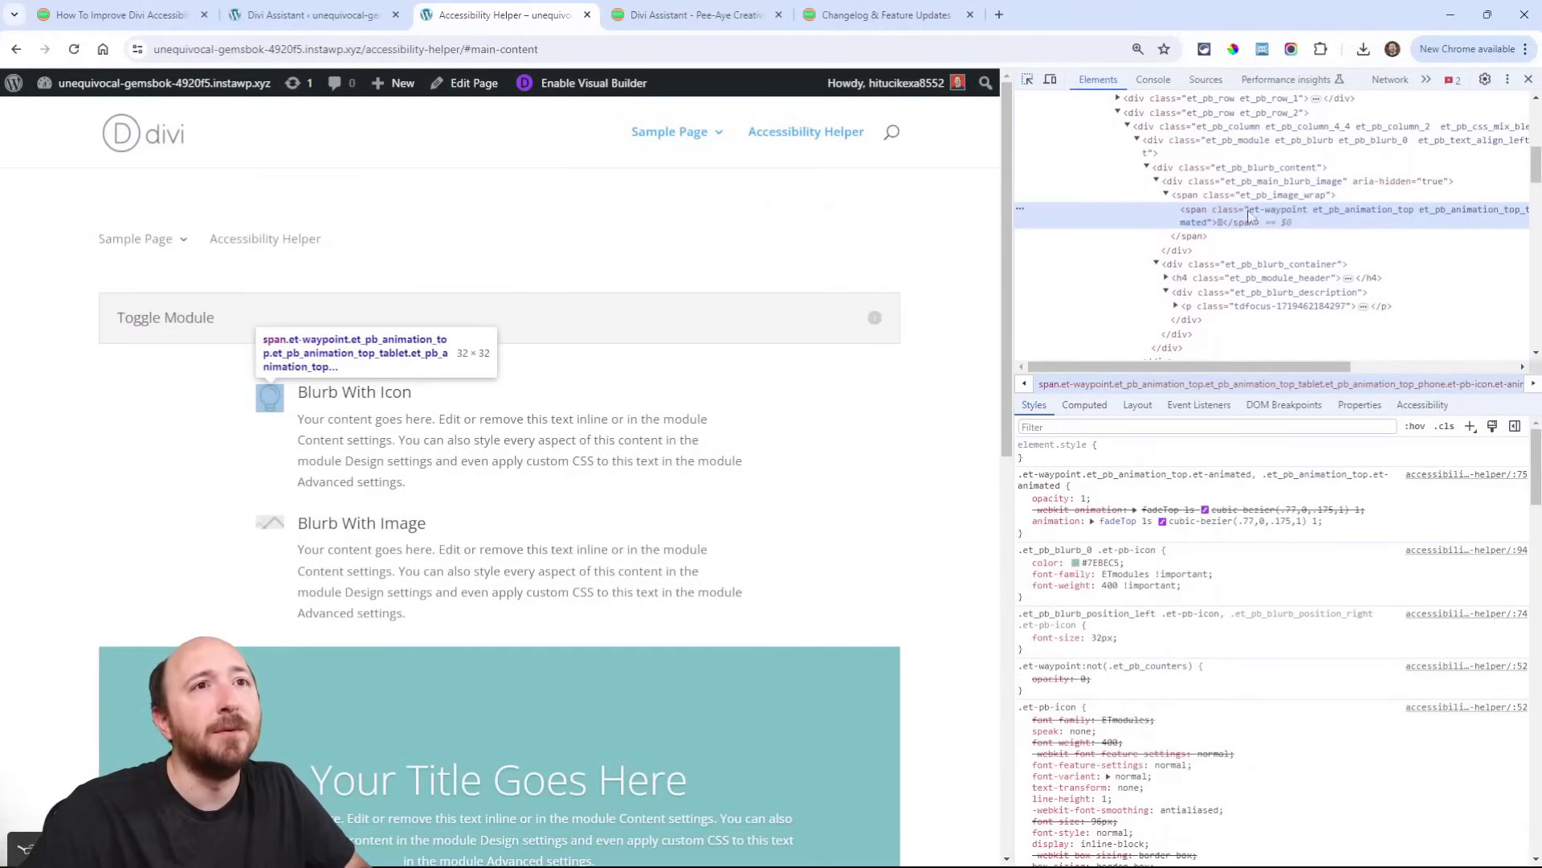
left_click(1404, 183)
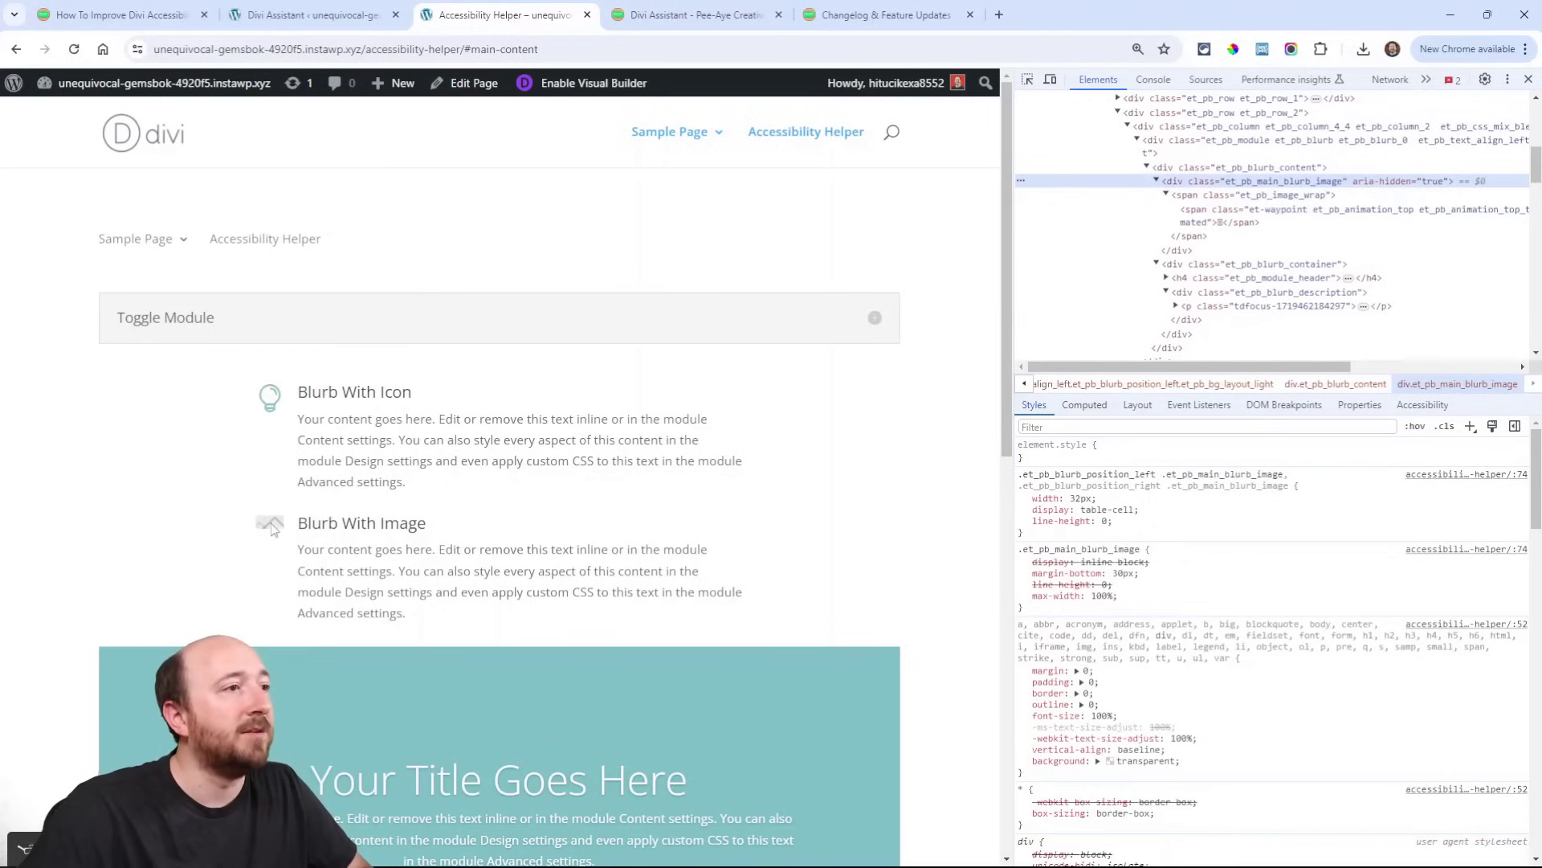
scroll(480, 472, "down", 2)
scroll(388, 494, "down", 2)
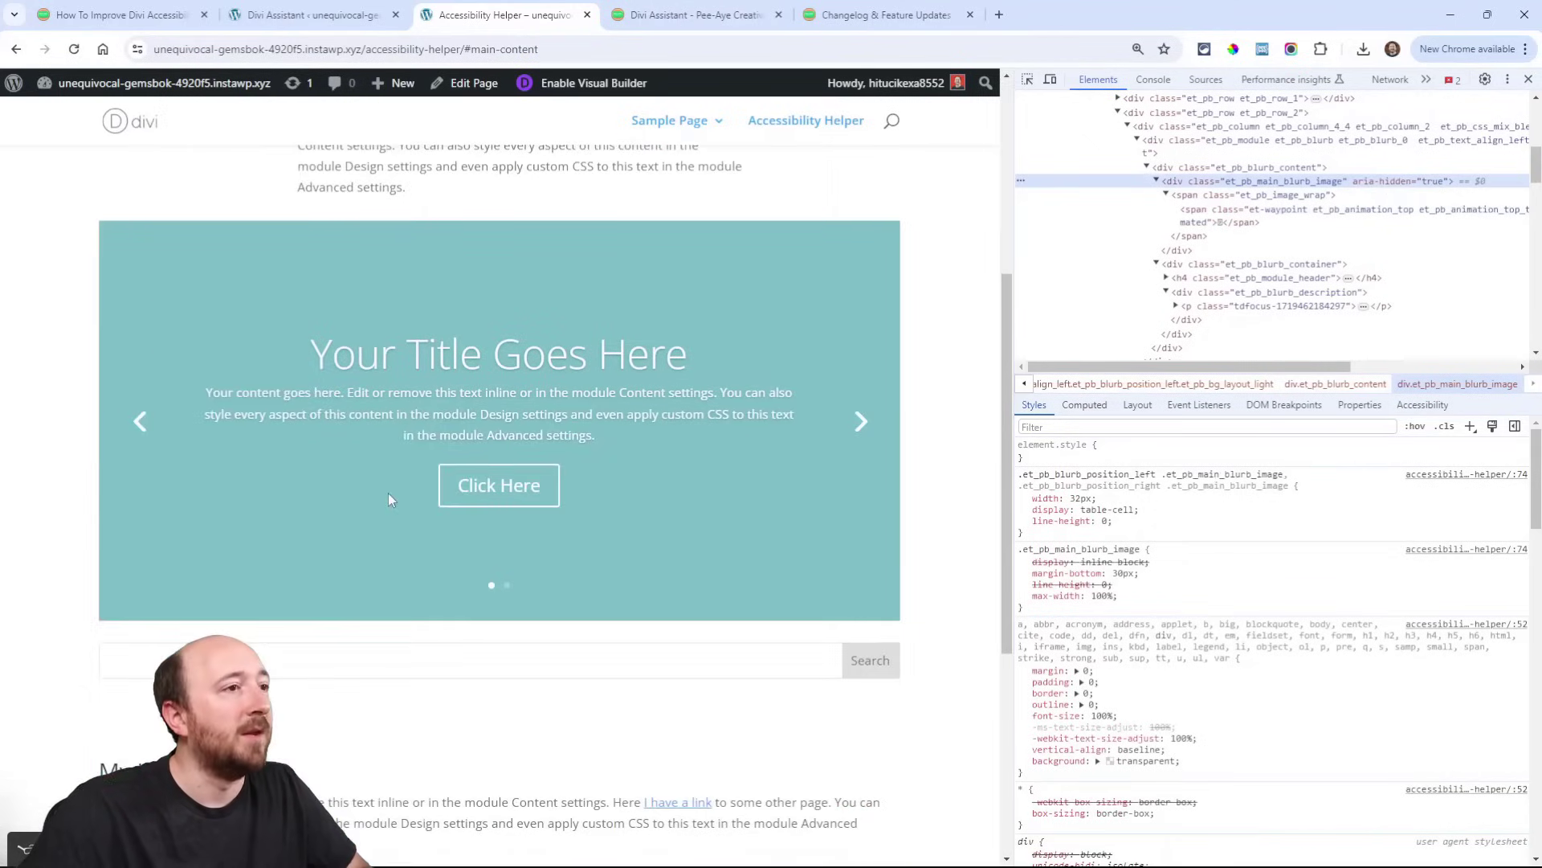
Step: Inspect the first slider dot's button role, then close DevTools
left_click(1028, 80)
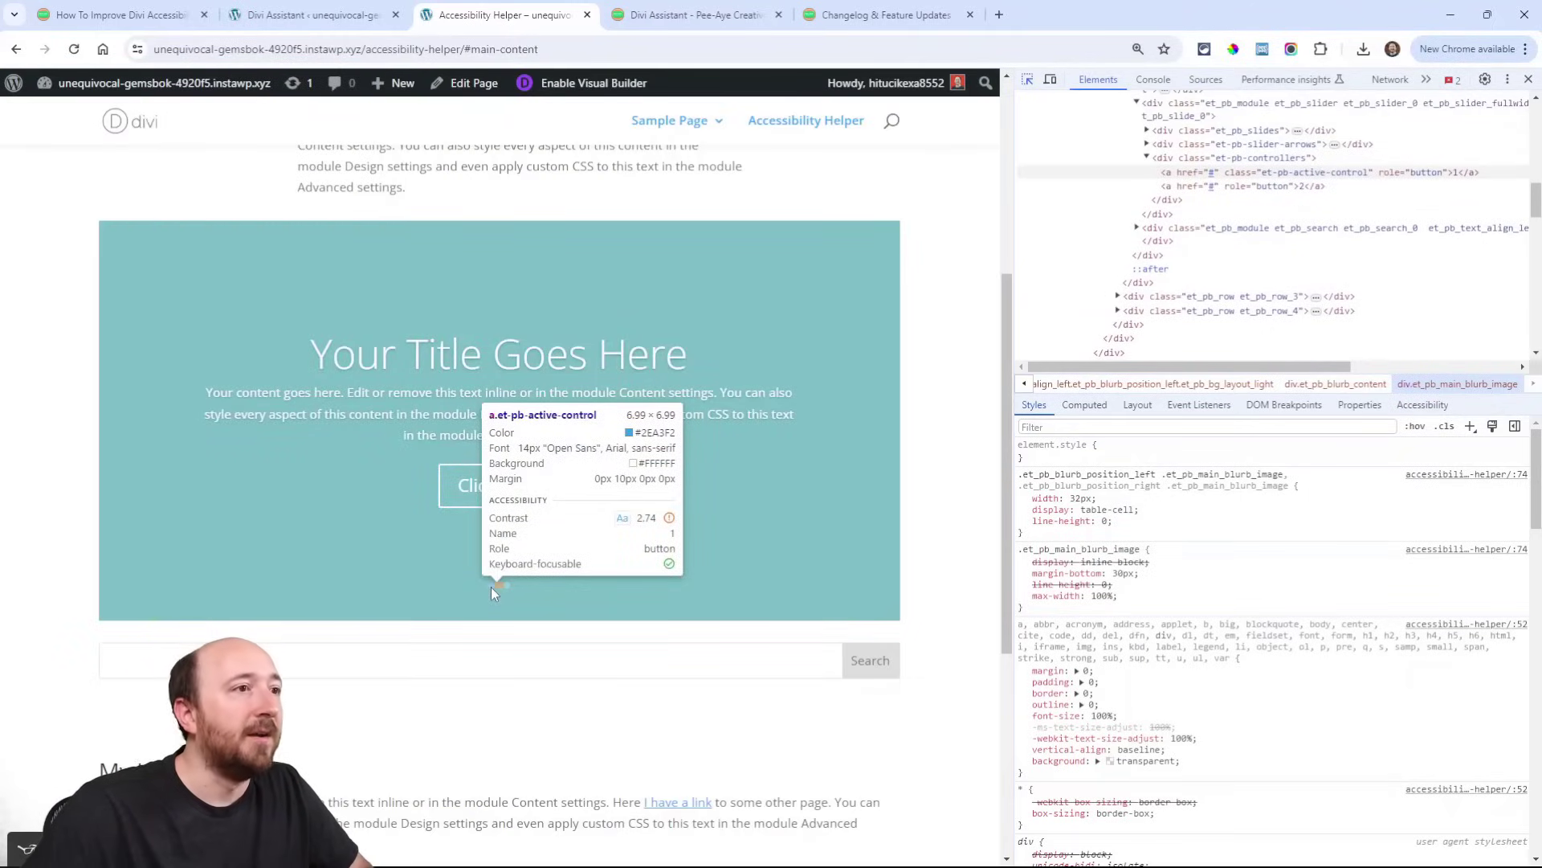
left_click(491, 587)
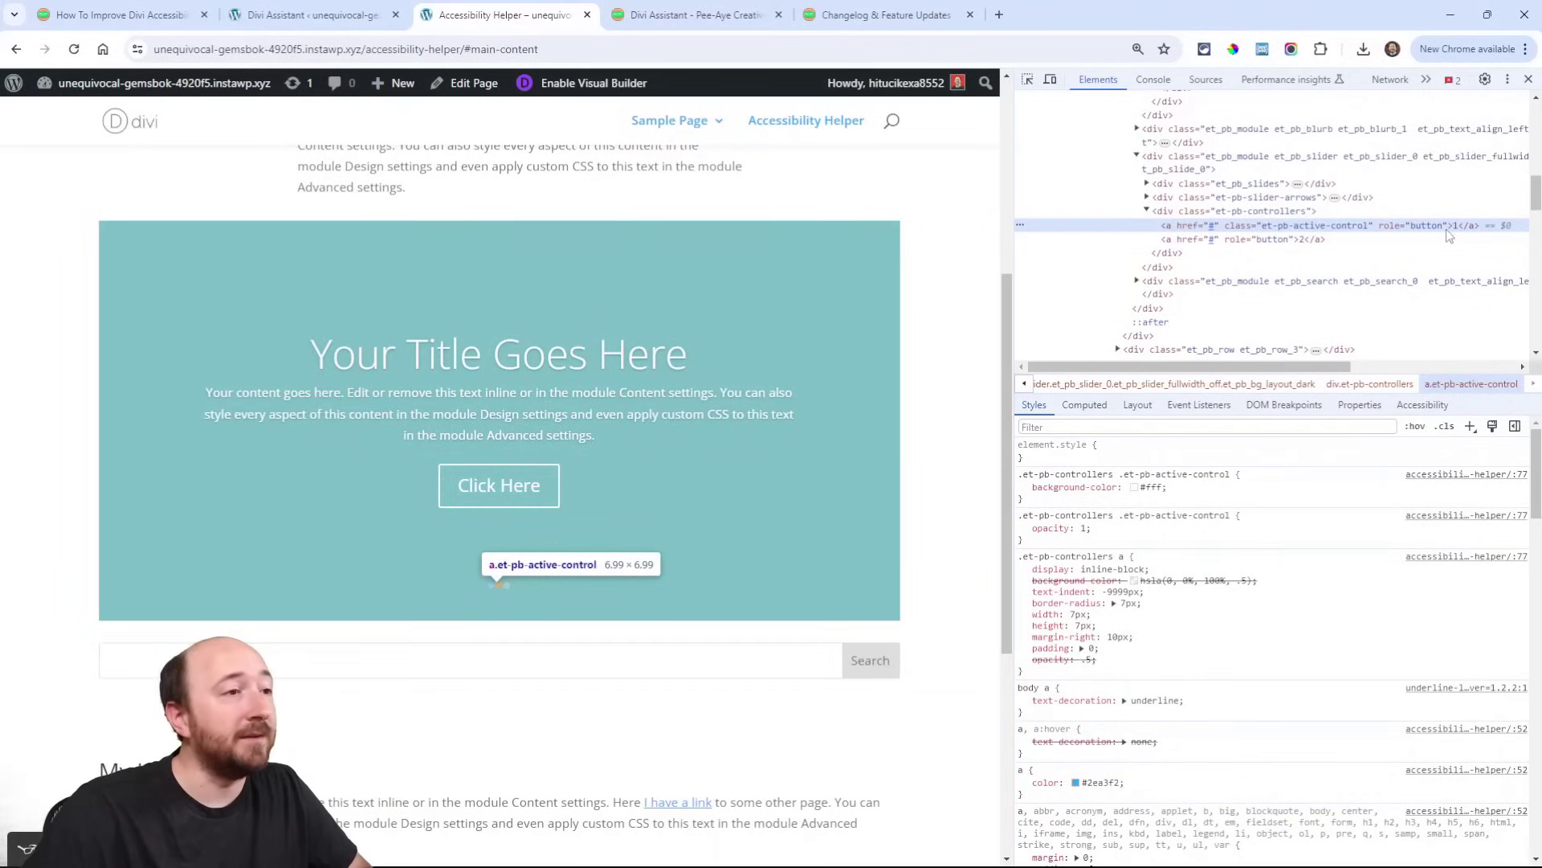
mouse_move(537, 585)
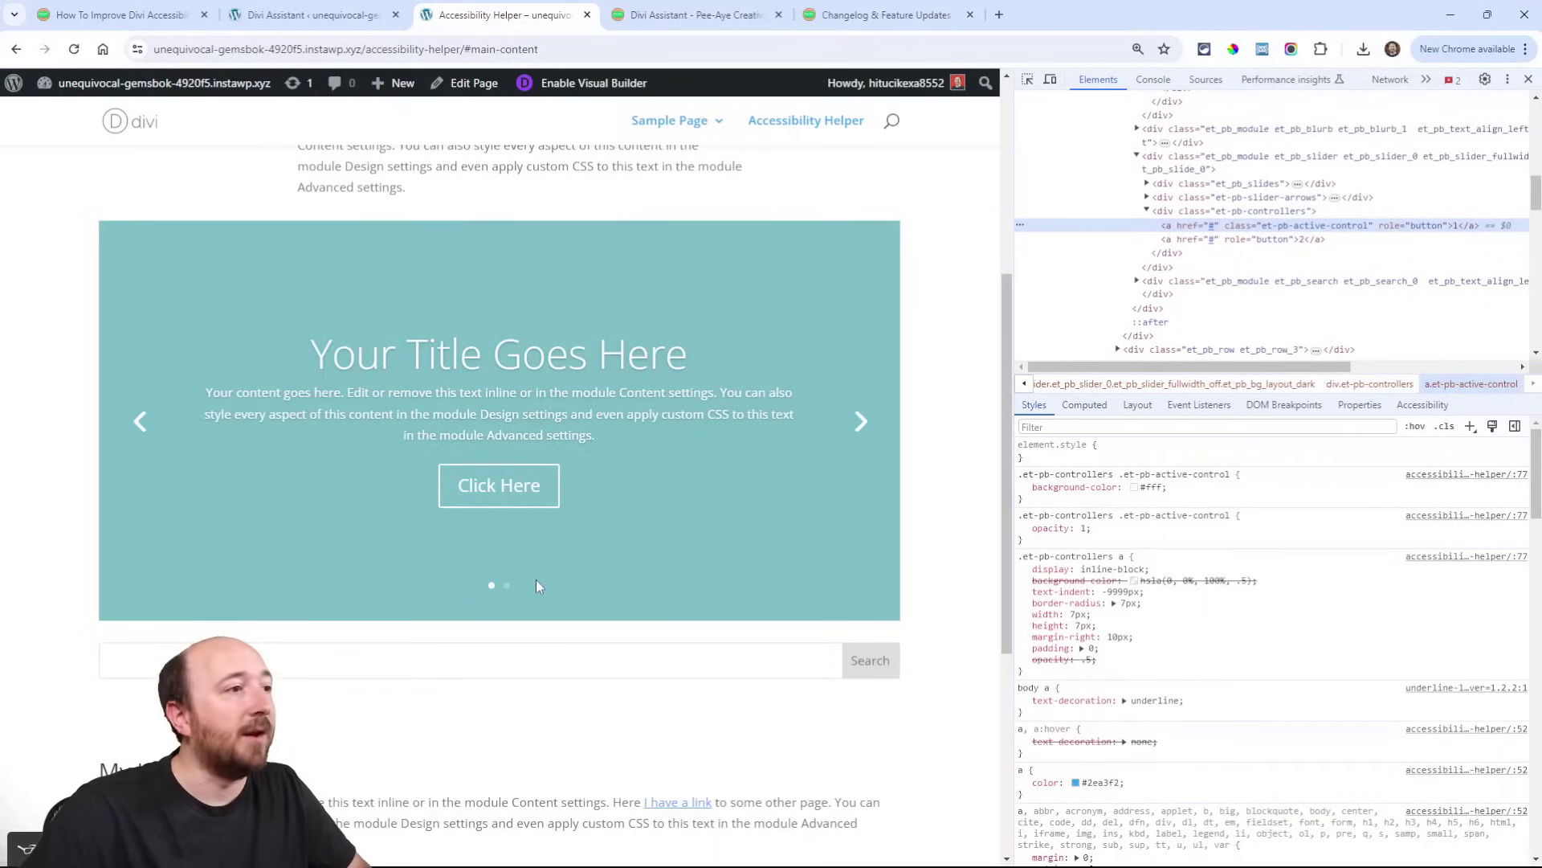
scroll(537, 580, "down", 3)
scroll(537, 562, "down", 2)
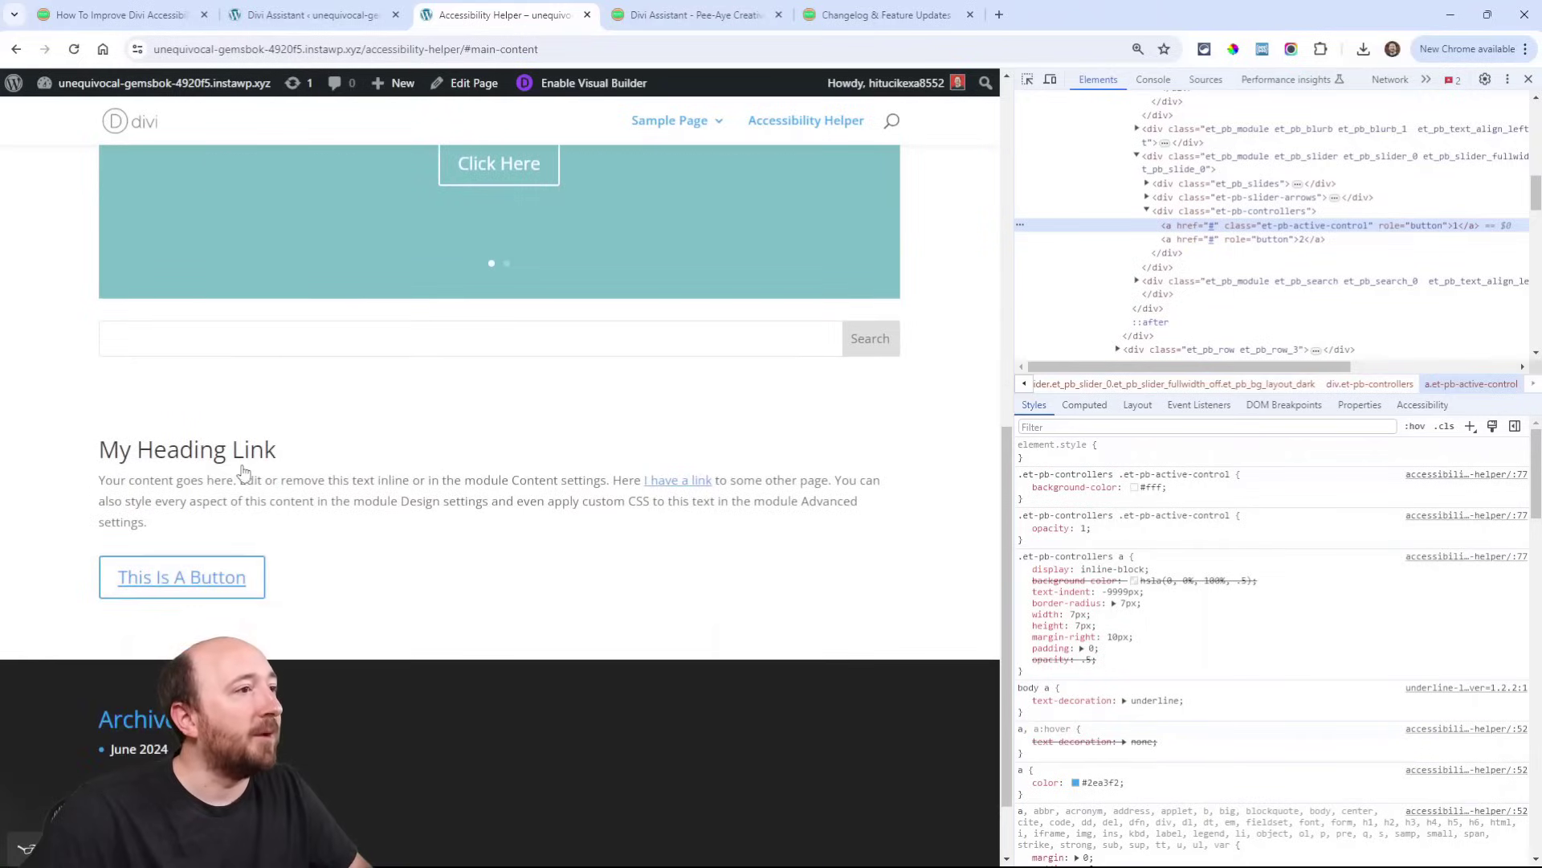
left_click(1528, 79)
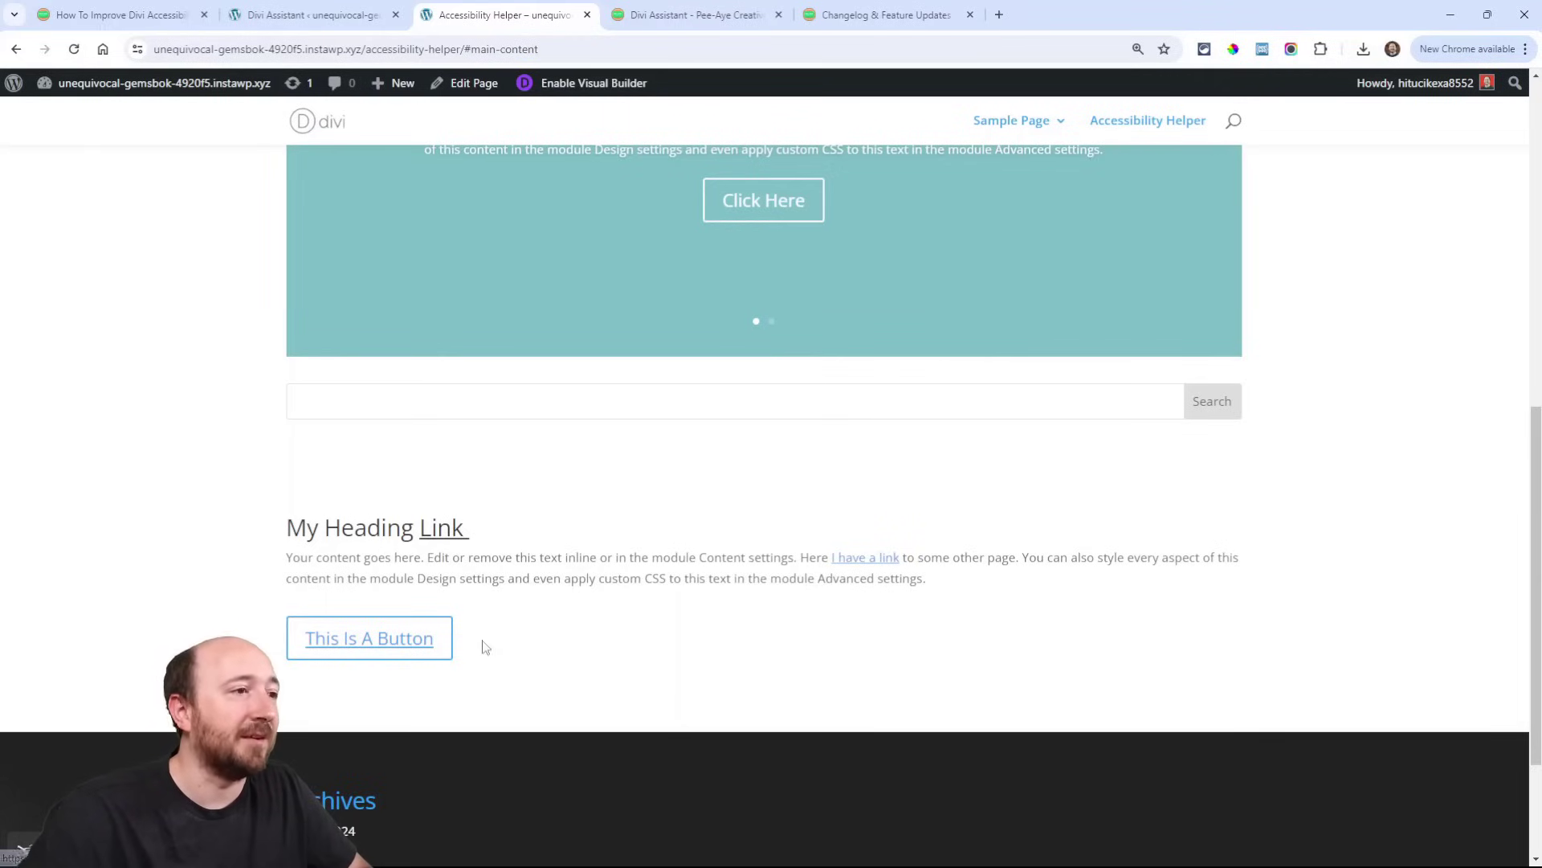
scroll(625, 580, "up", 5)
Step: Exclude underlines from links in headings and check the demo page
key("ctrl+shift+Tab")
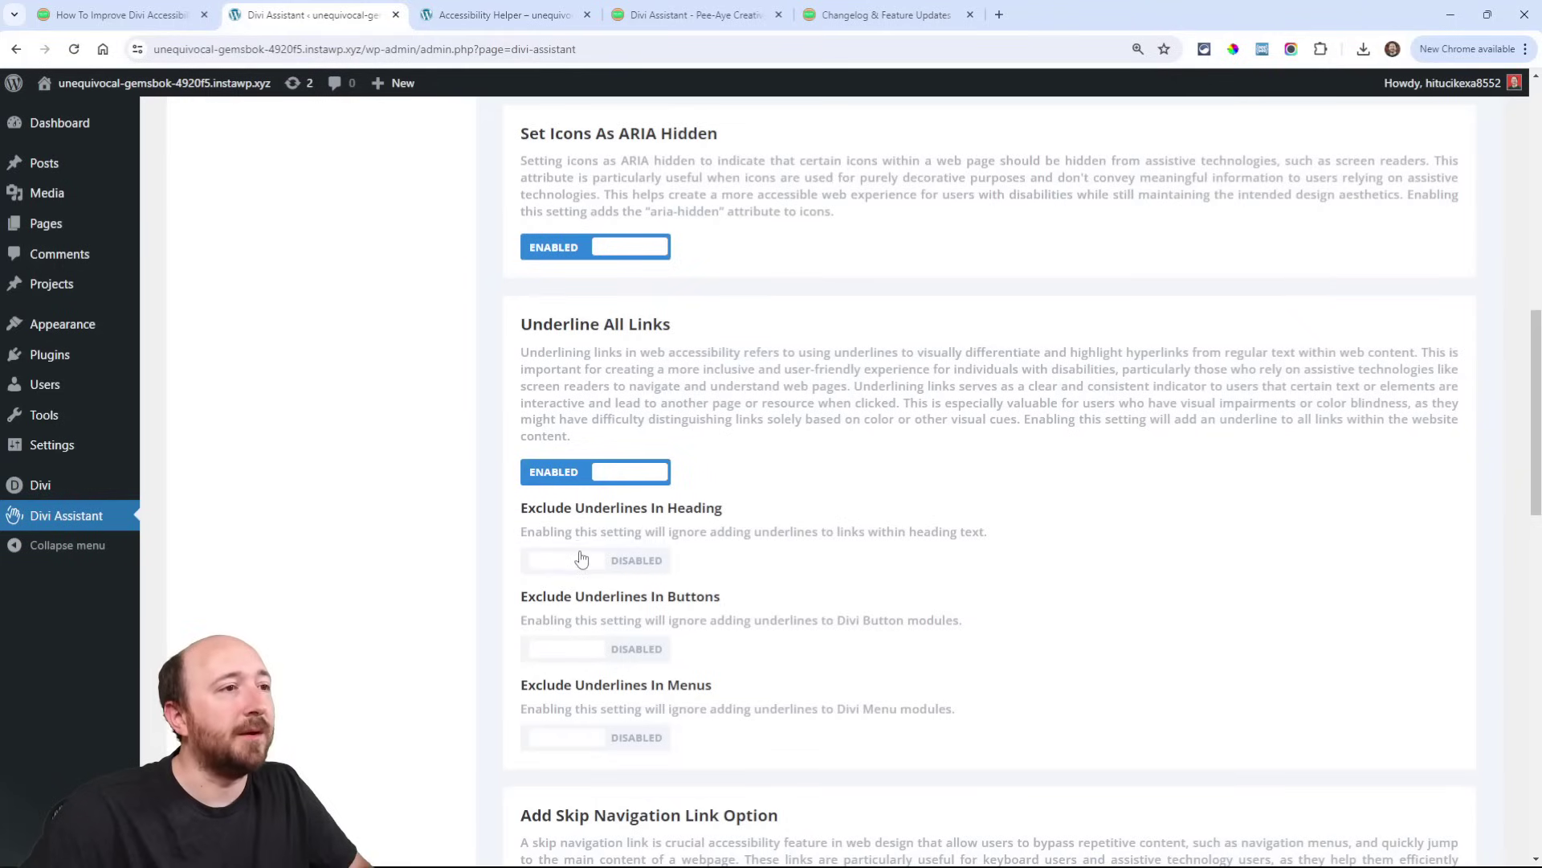
left_click(587, 567)
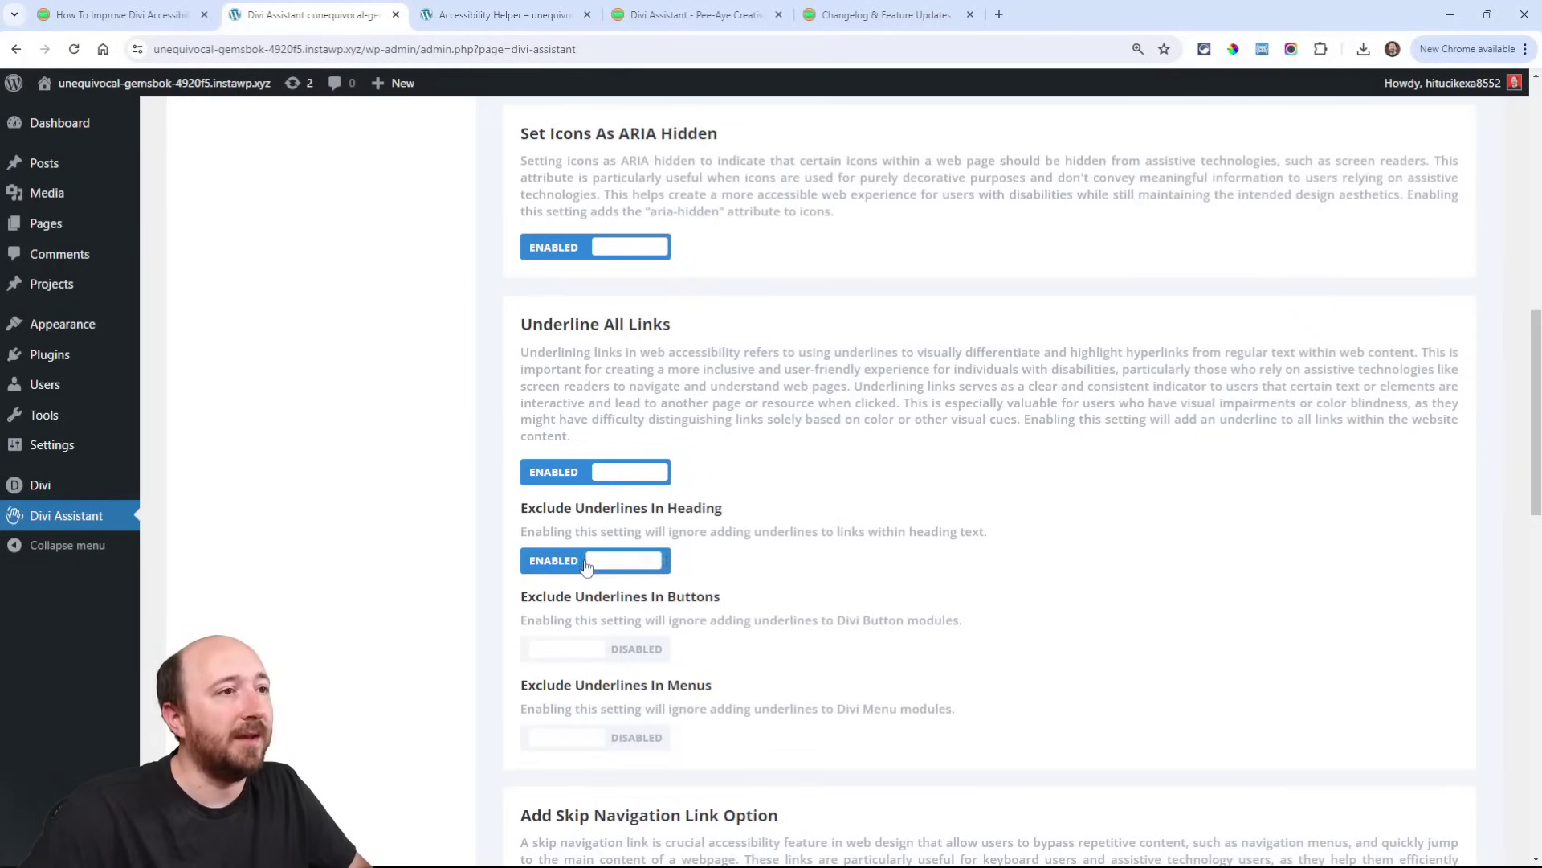
left_click(491, 16)
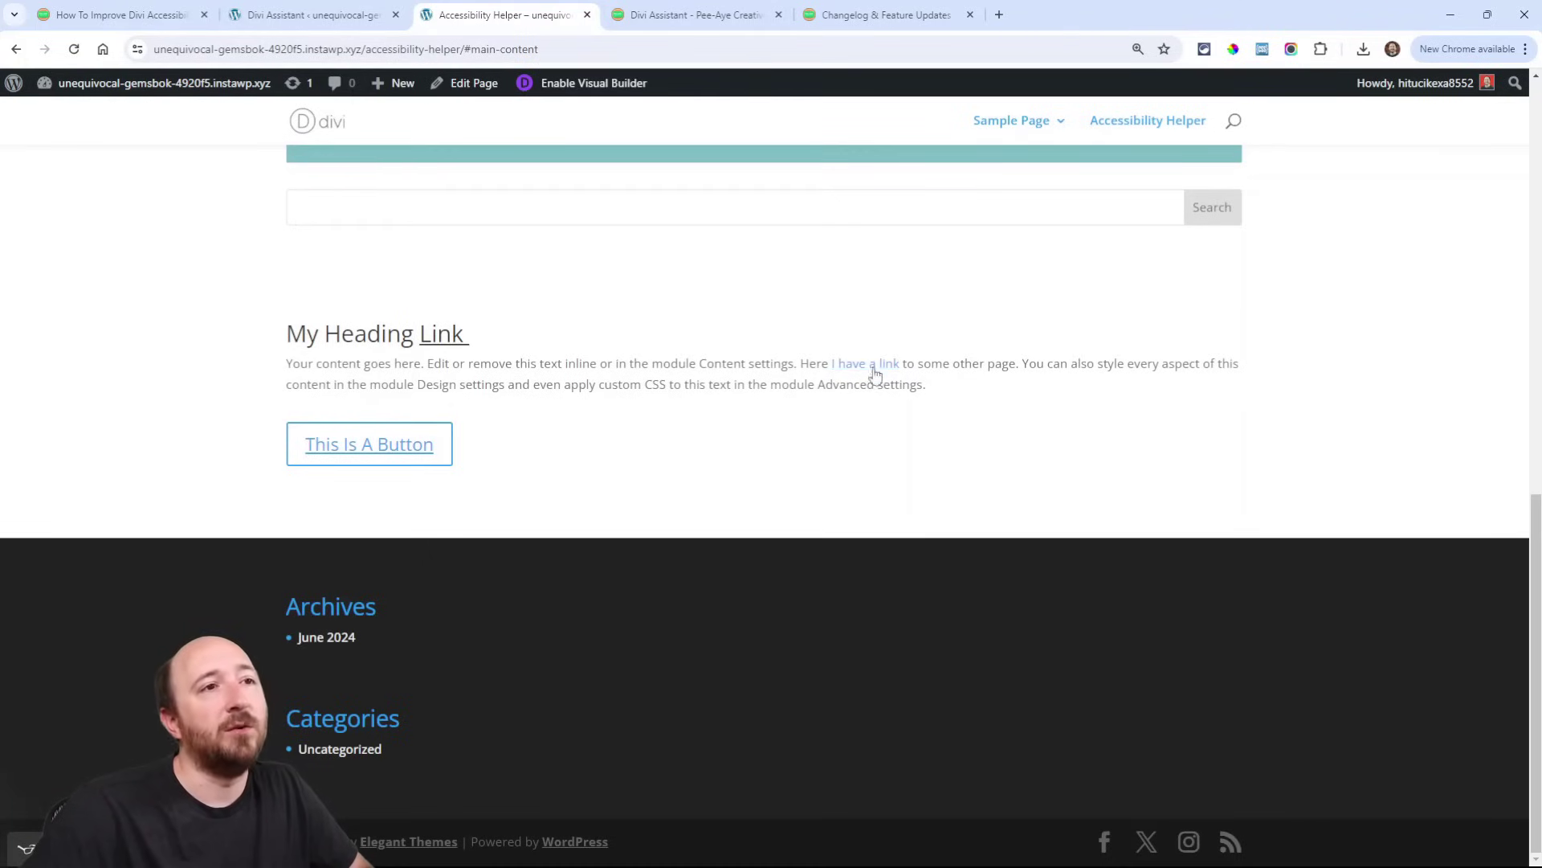
Step: Exclude underlines from buttons, verify on the demo page, then exclude them from menus
left_click(295, 18)
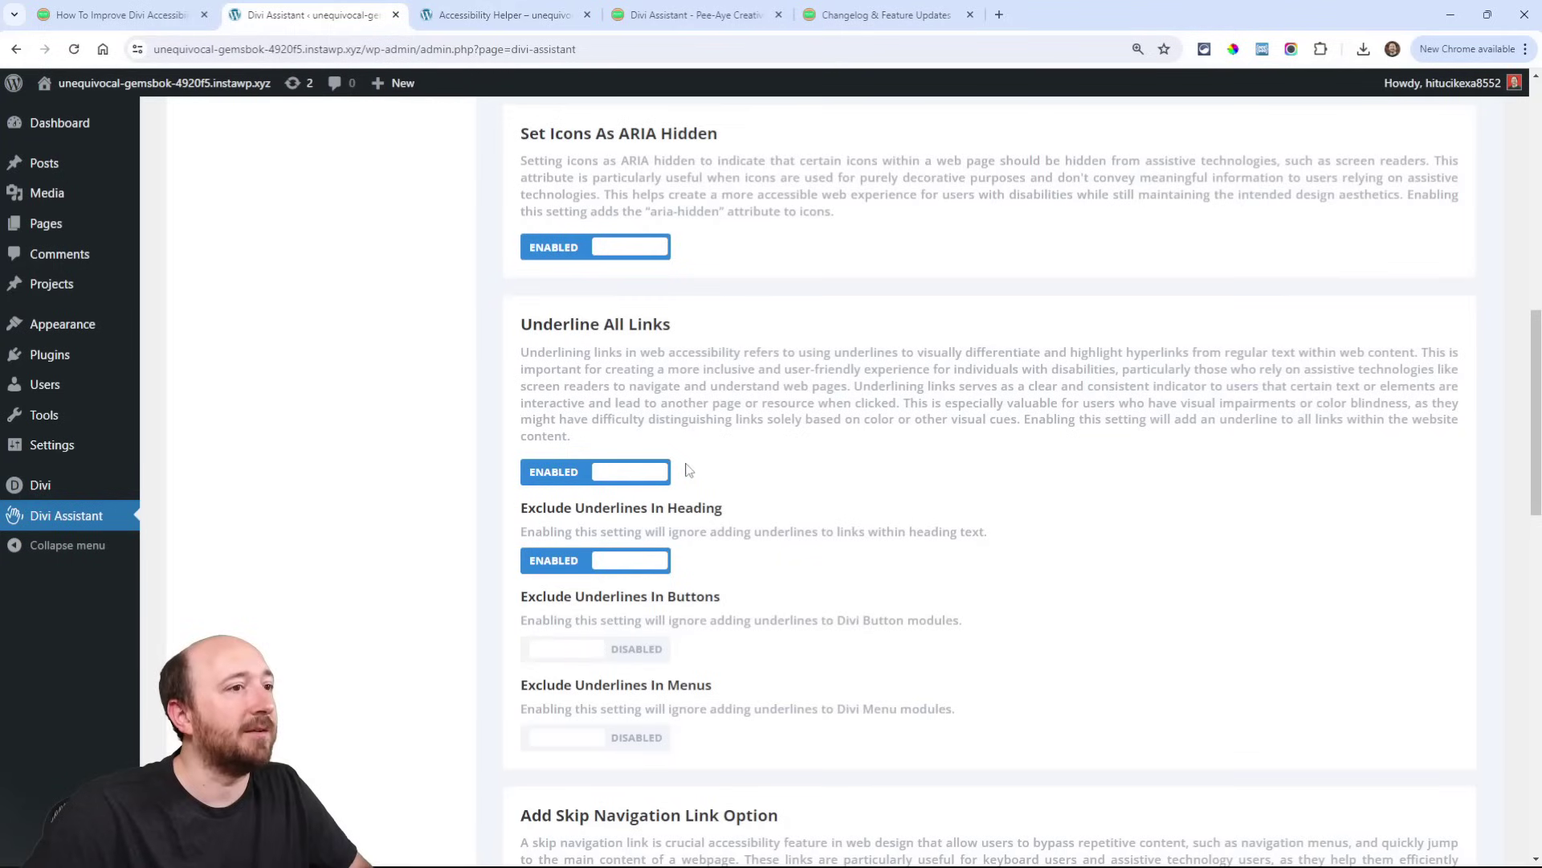
scroll(687, 470, "down", 2)
left_click(566, 409)
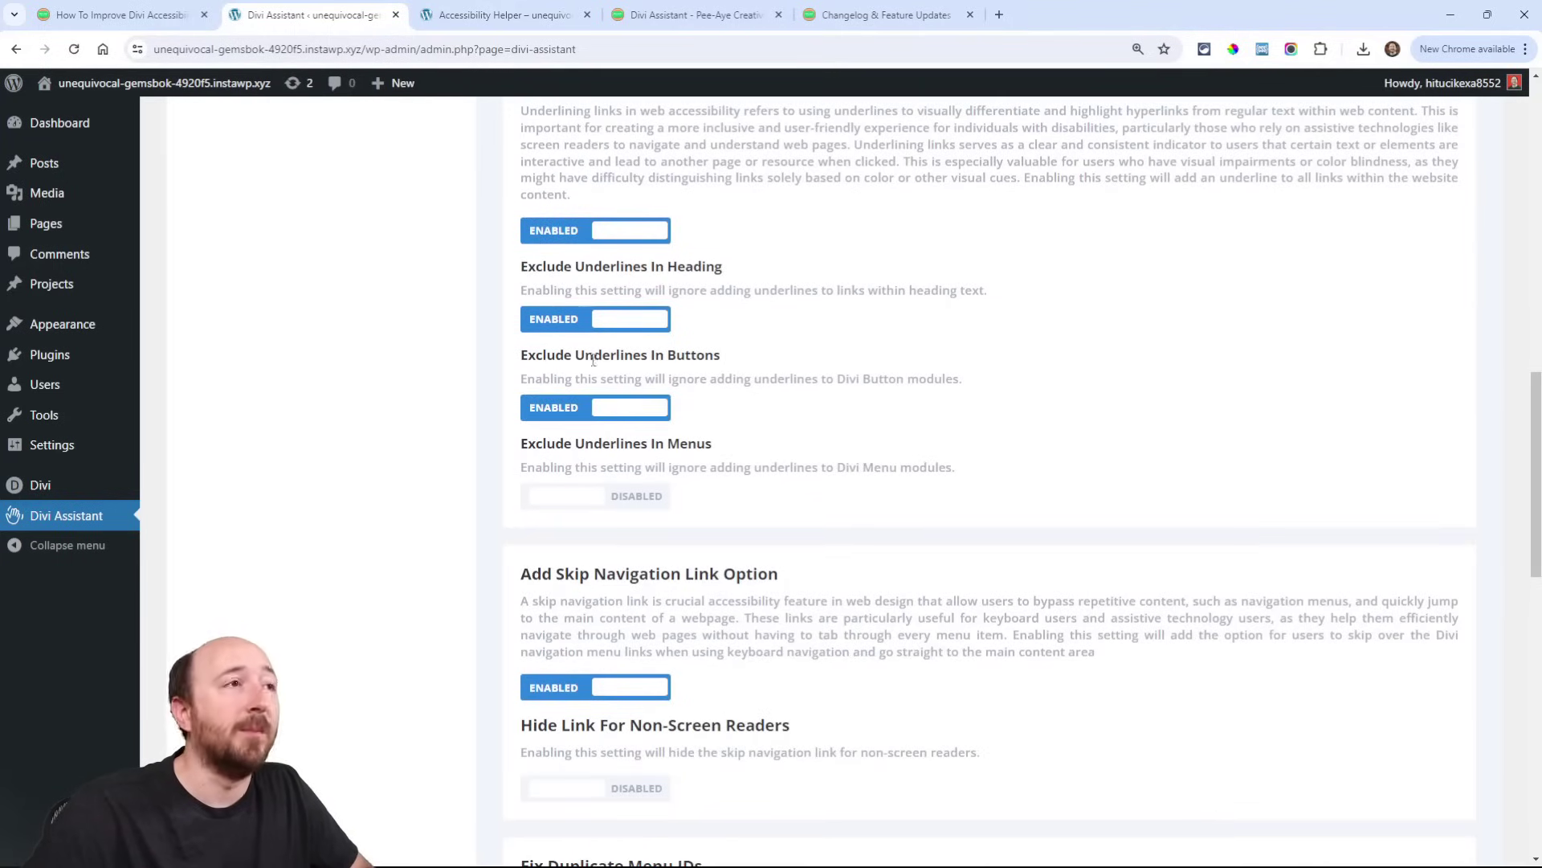
left_click(507, 15)
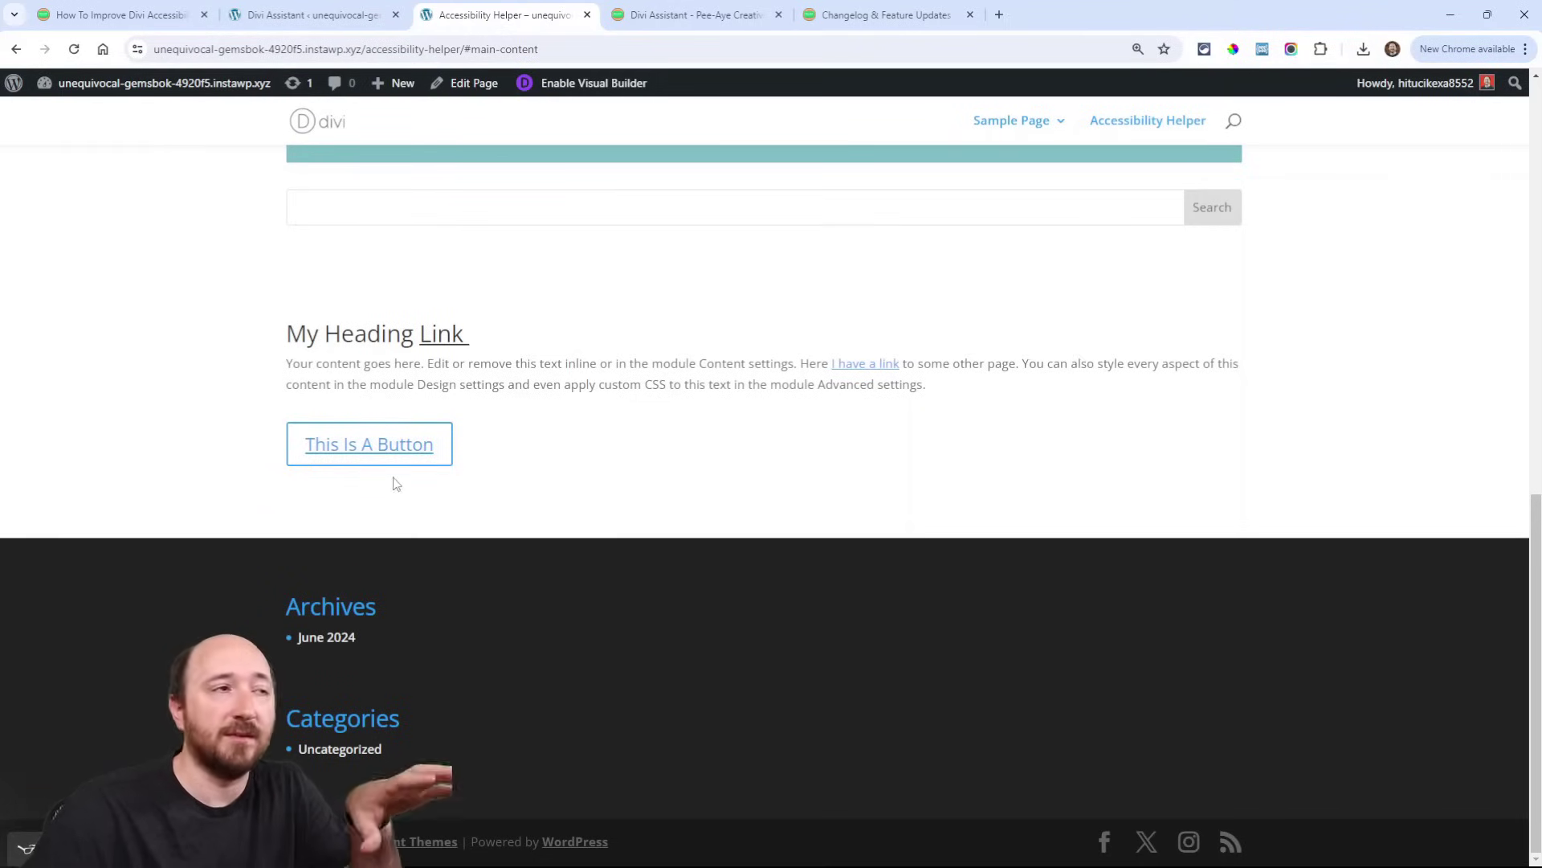
left_click(316, 16)
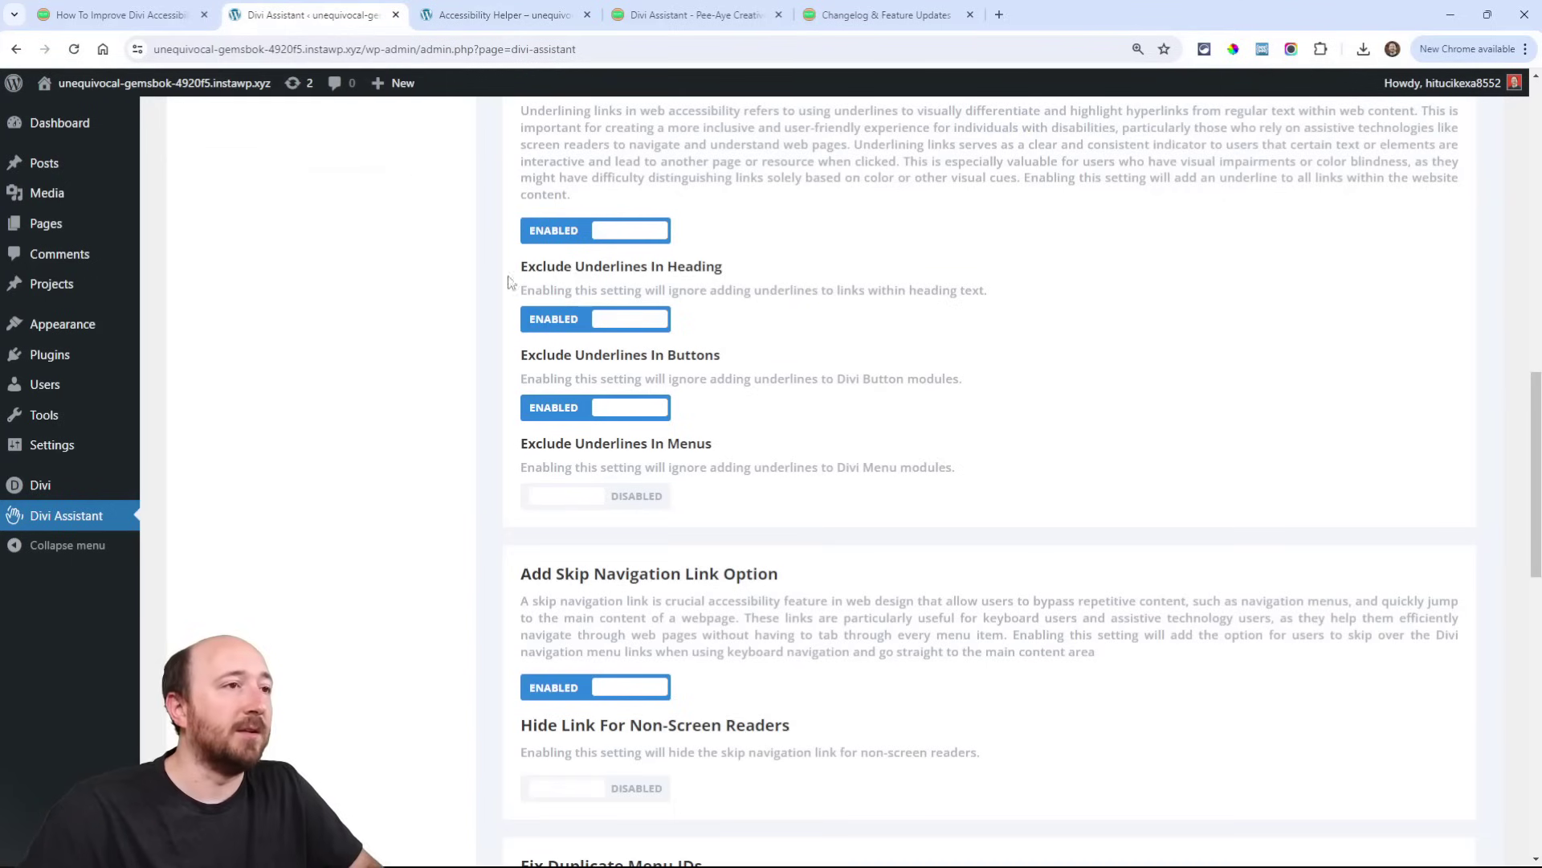
left_click(583, 497)
scroll(506, 458, "up", 5)
scroll(423, 387, "up", 5)
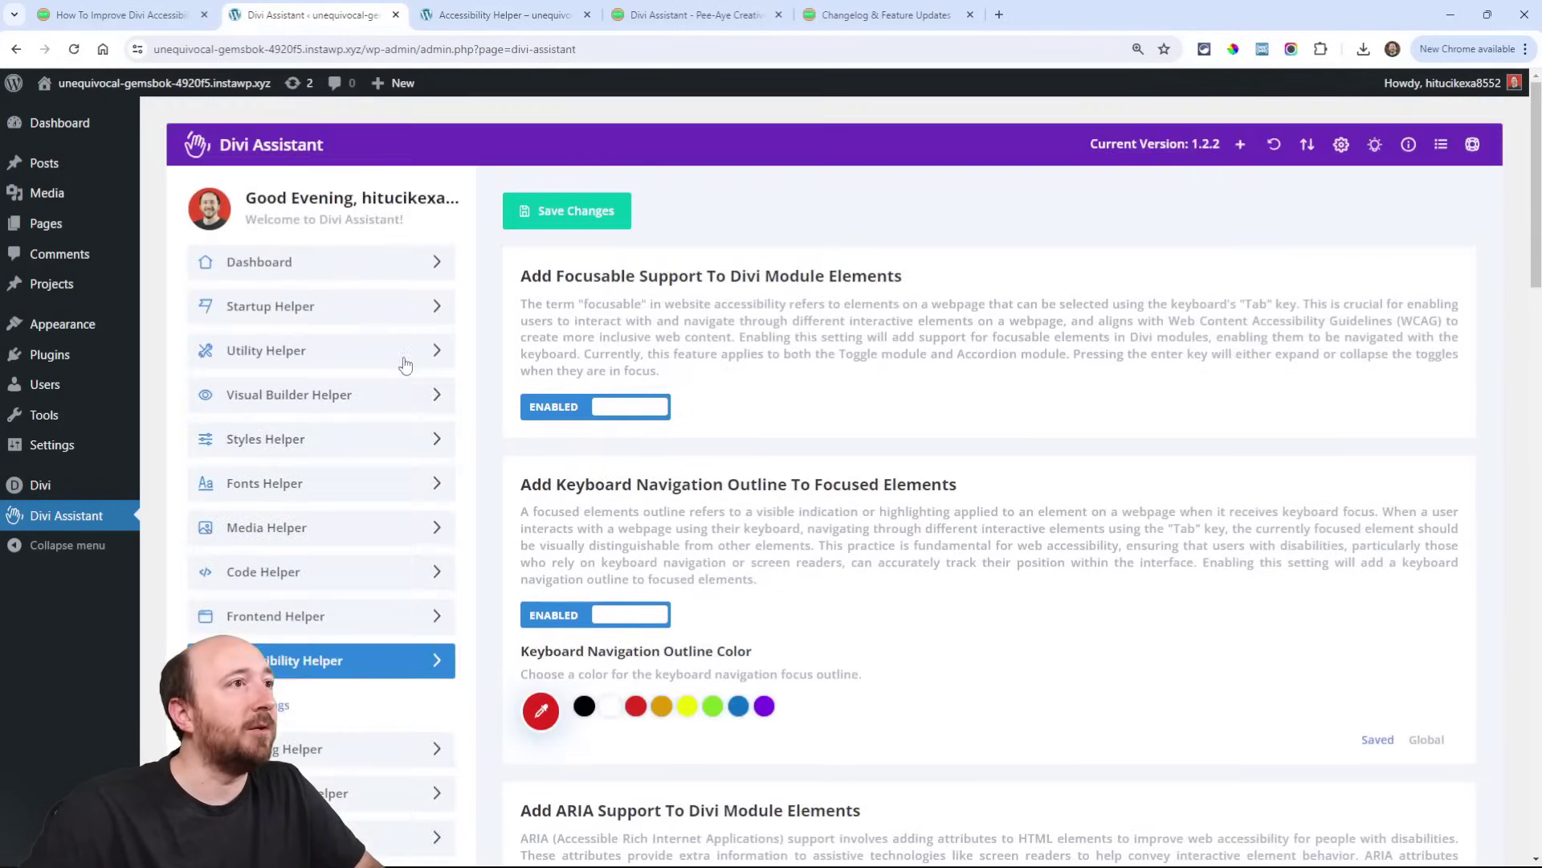
Step: Save the accessibility settings and return to the accessibility demo page
left_click(546, 214)
left_click(467, 24)
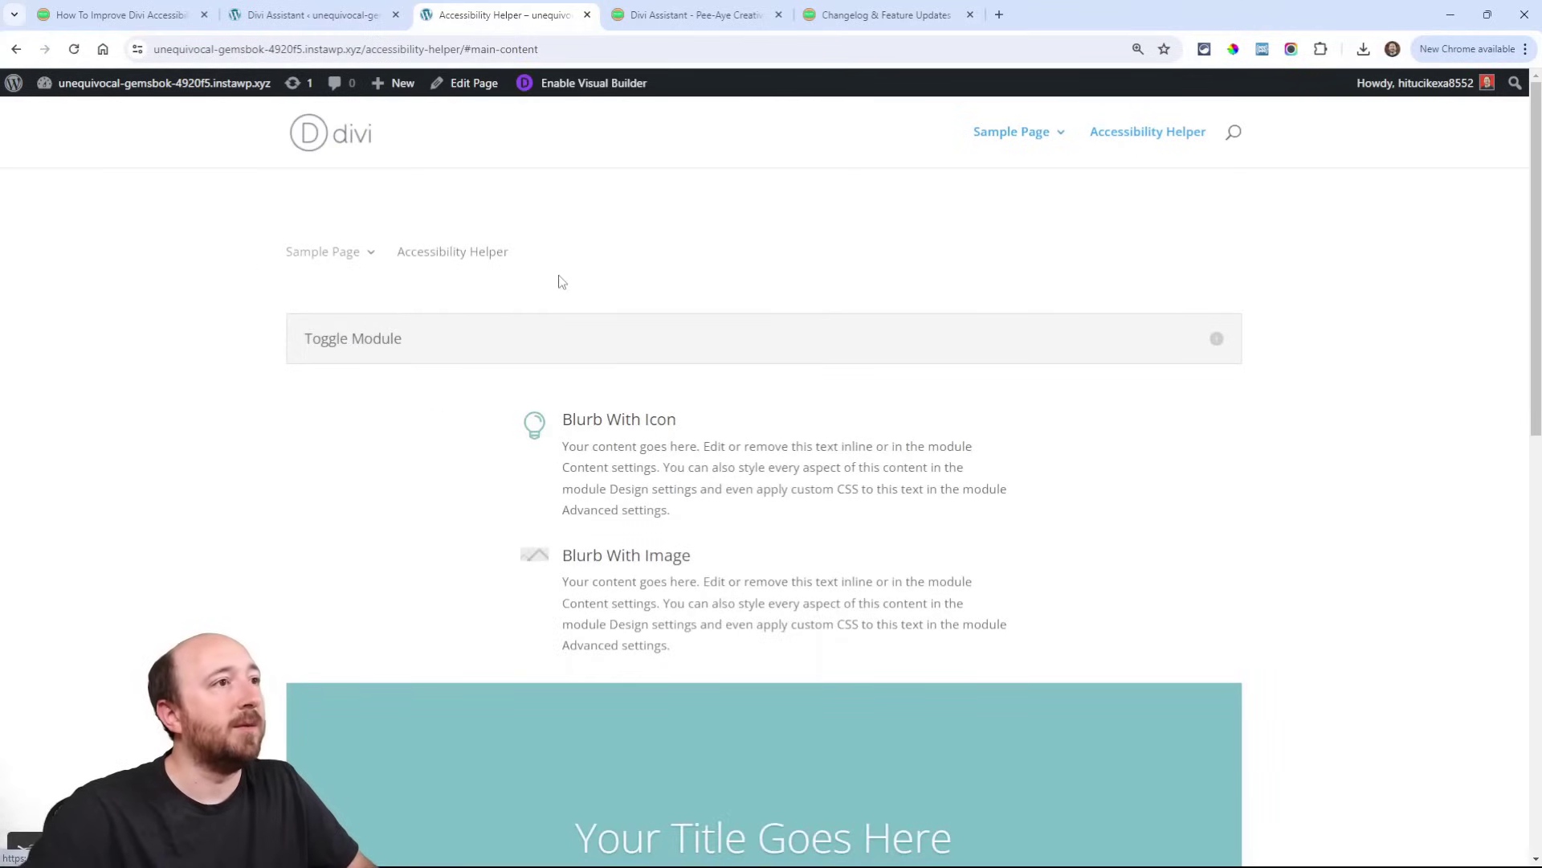
scroll(527, 349, "down", 3)
scroll(536, 363, "down", 3)
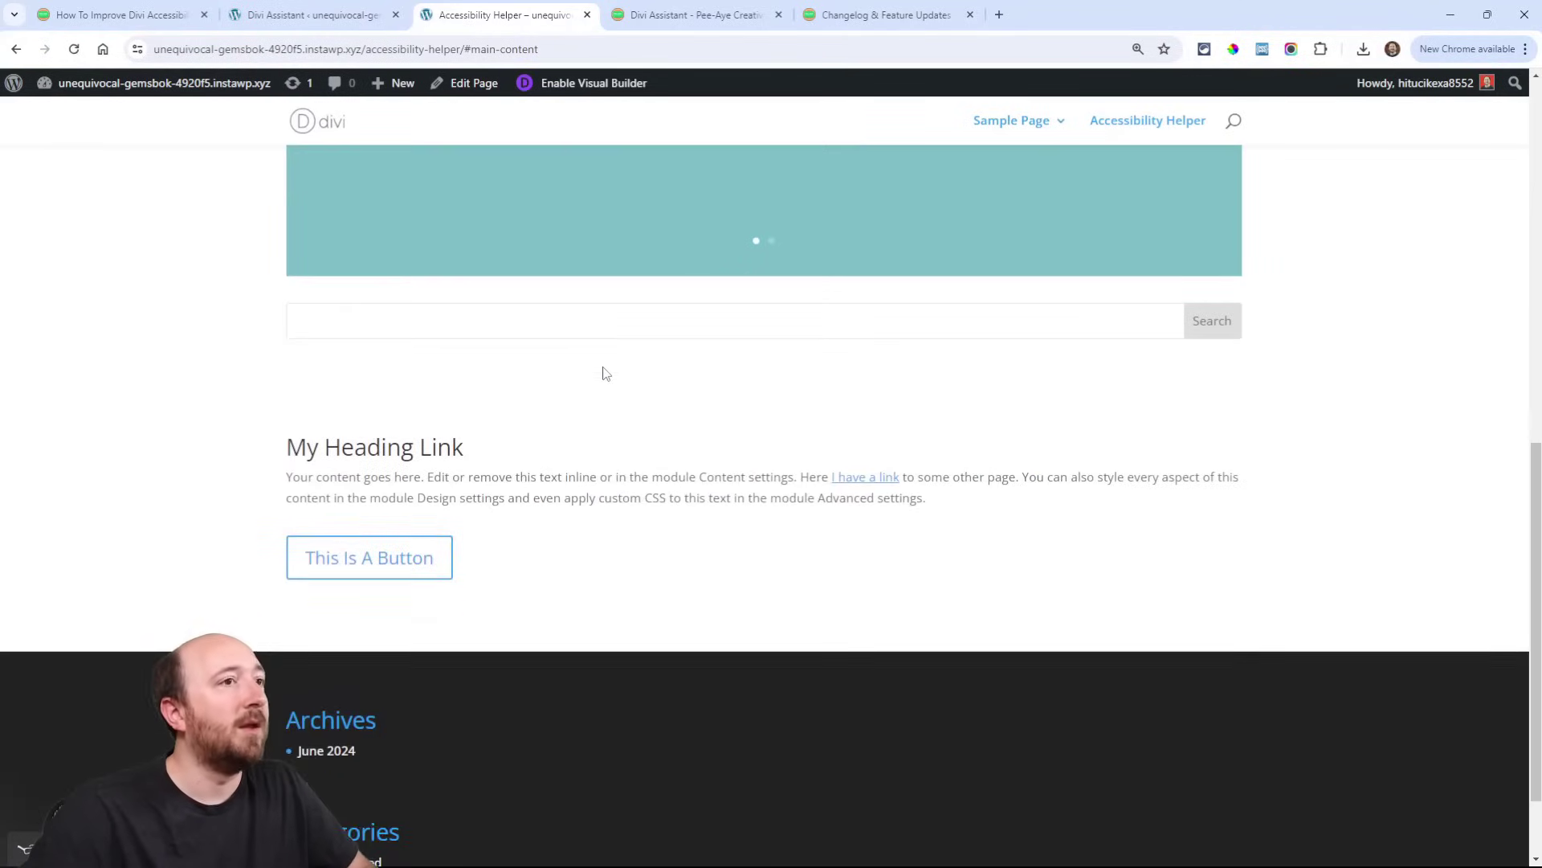
scroll(605, 374, "up", 2)
scroll(327, 546, "down", 3)
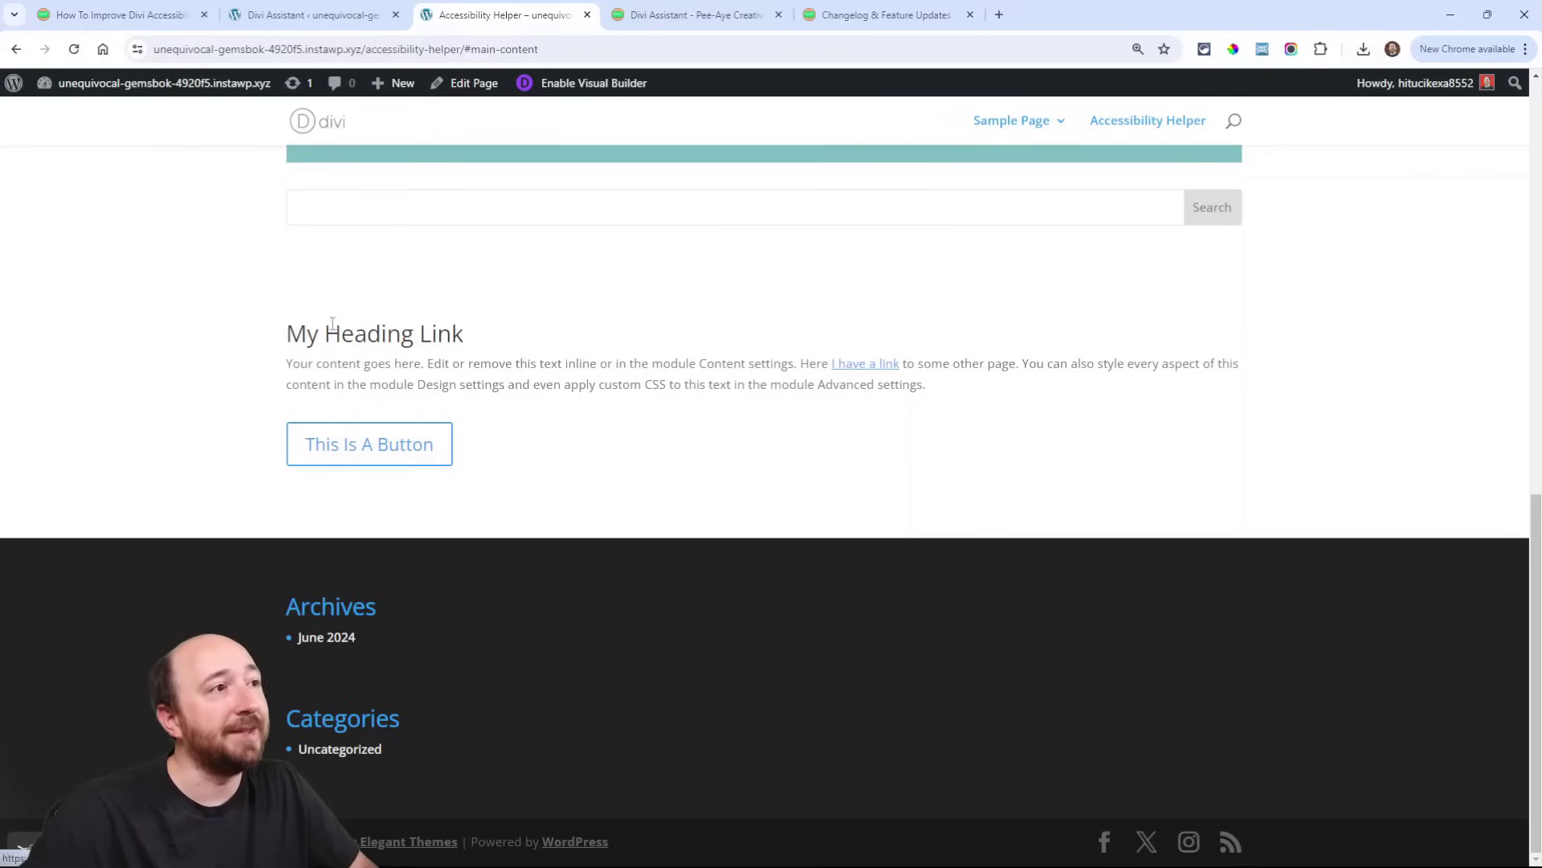
left_click(311, 15)
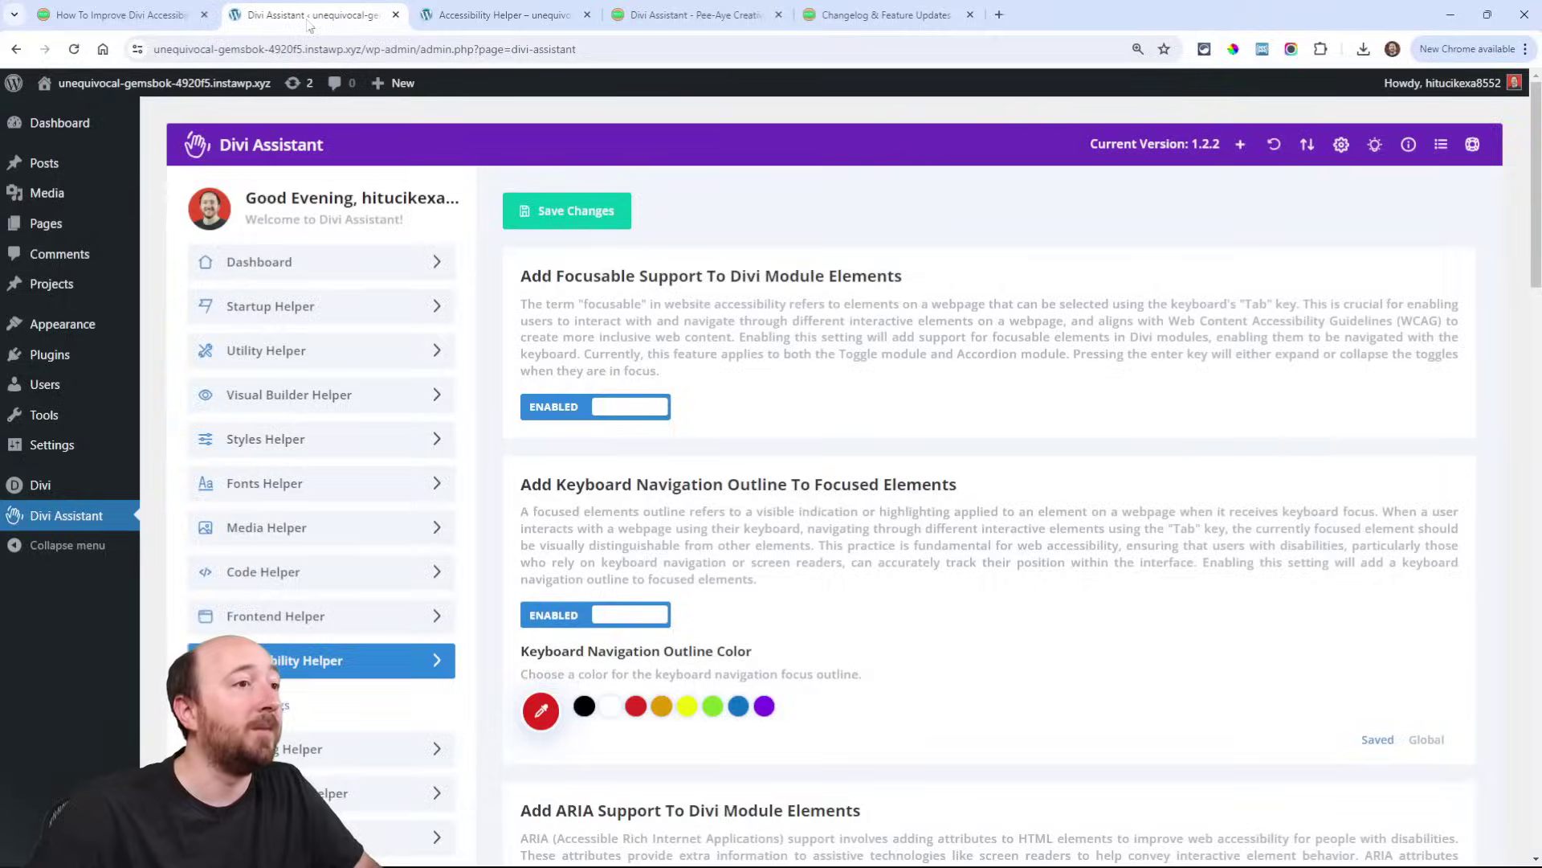
key("ctrl+Tab")
scroll(686, 542, "up", 1)
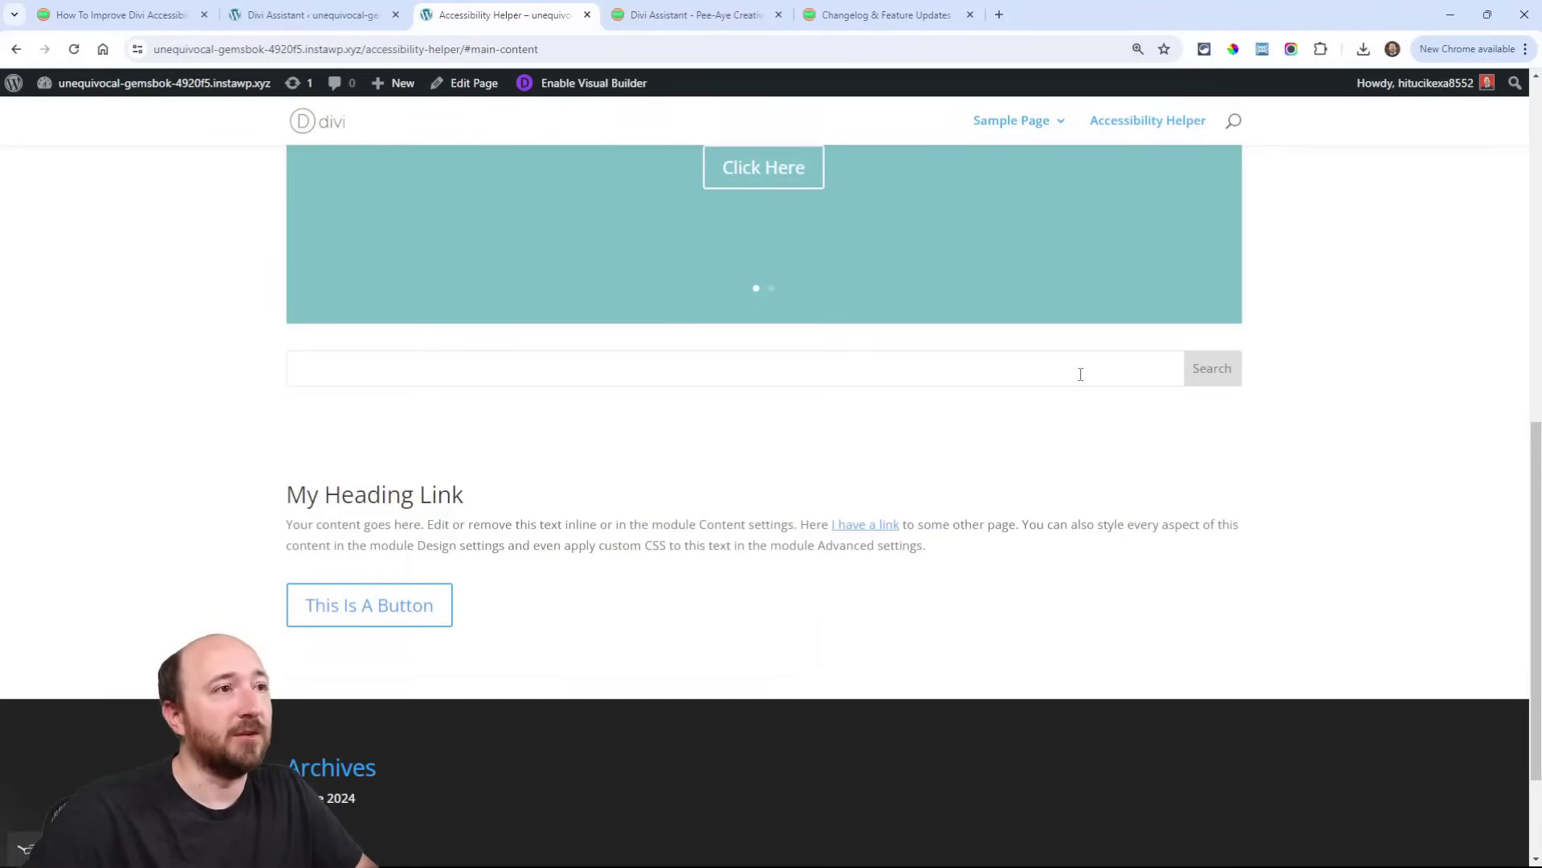
Step: Tab past the skip link and operate the slider's arrows and pagination dot by keyboard
key("Tab")
key("Tab")
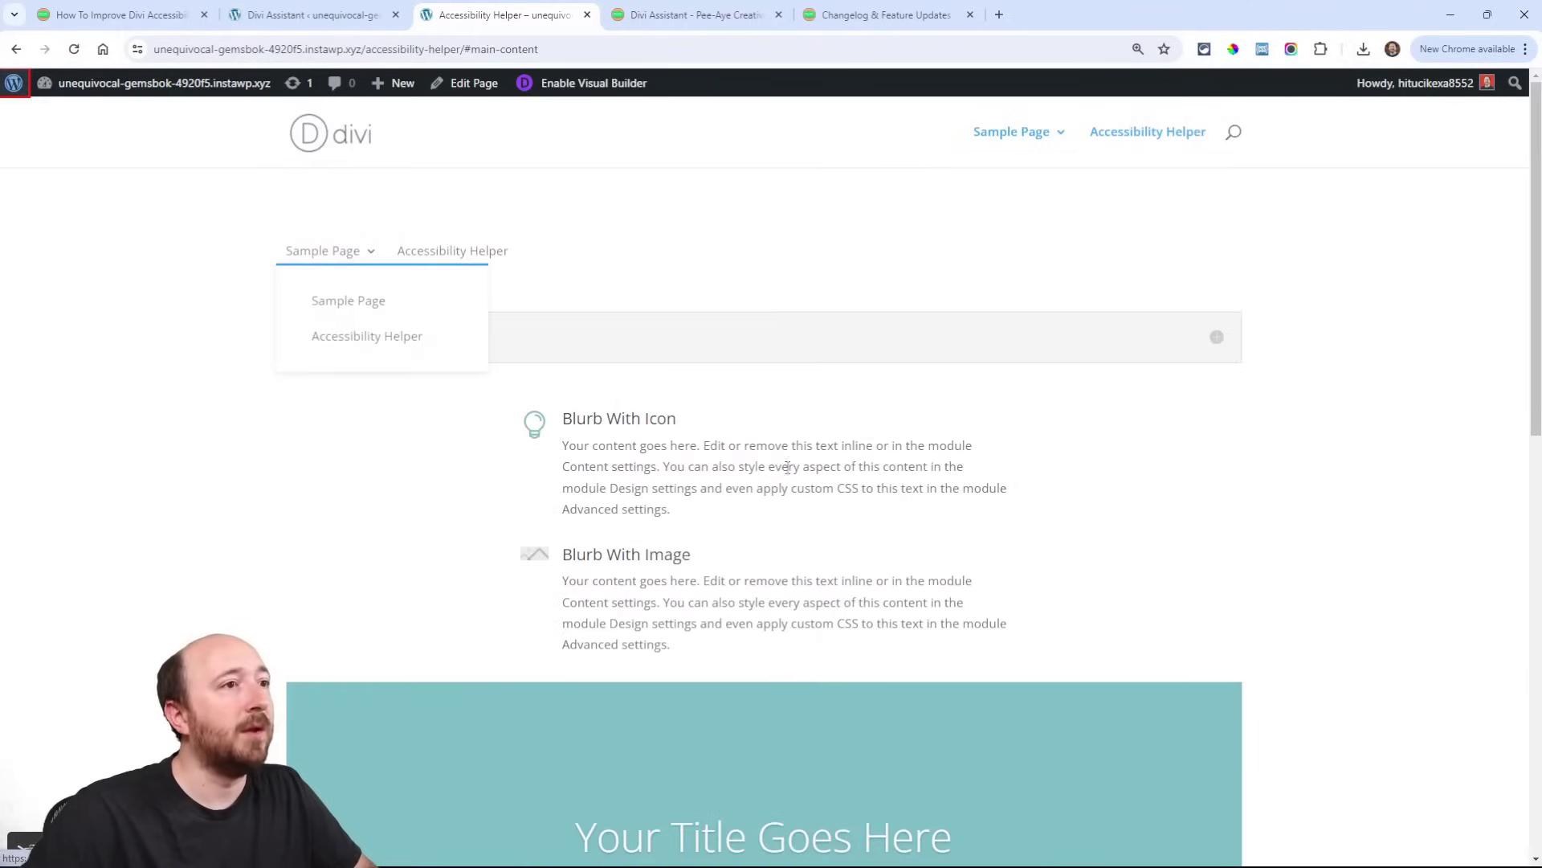
key("Tab")
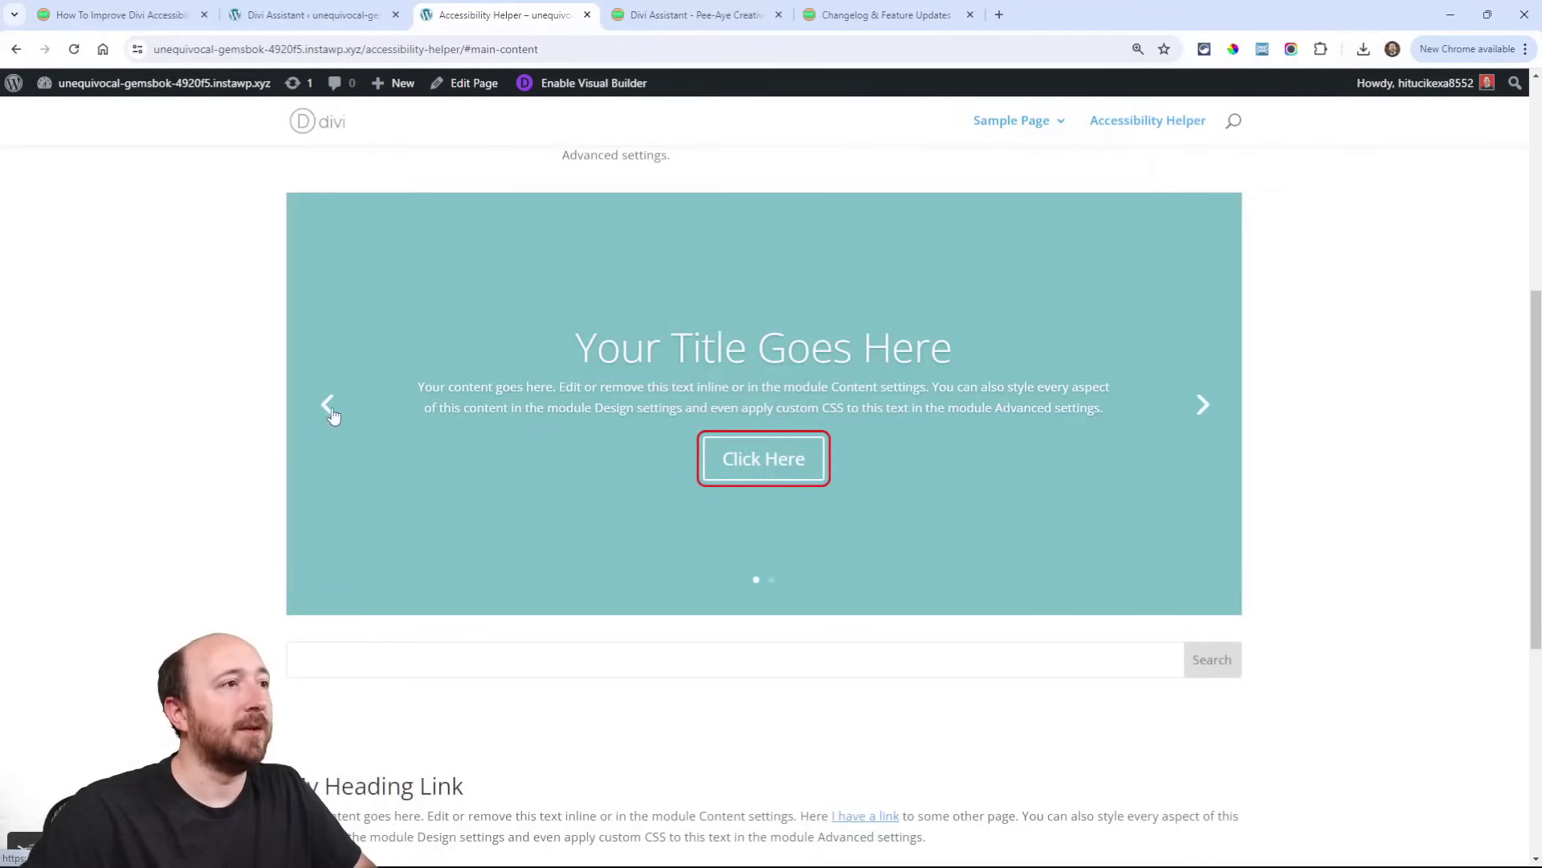
key("Tab")
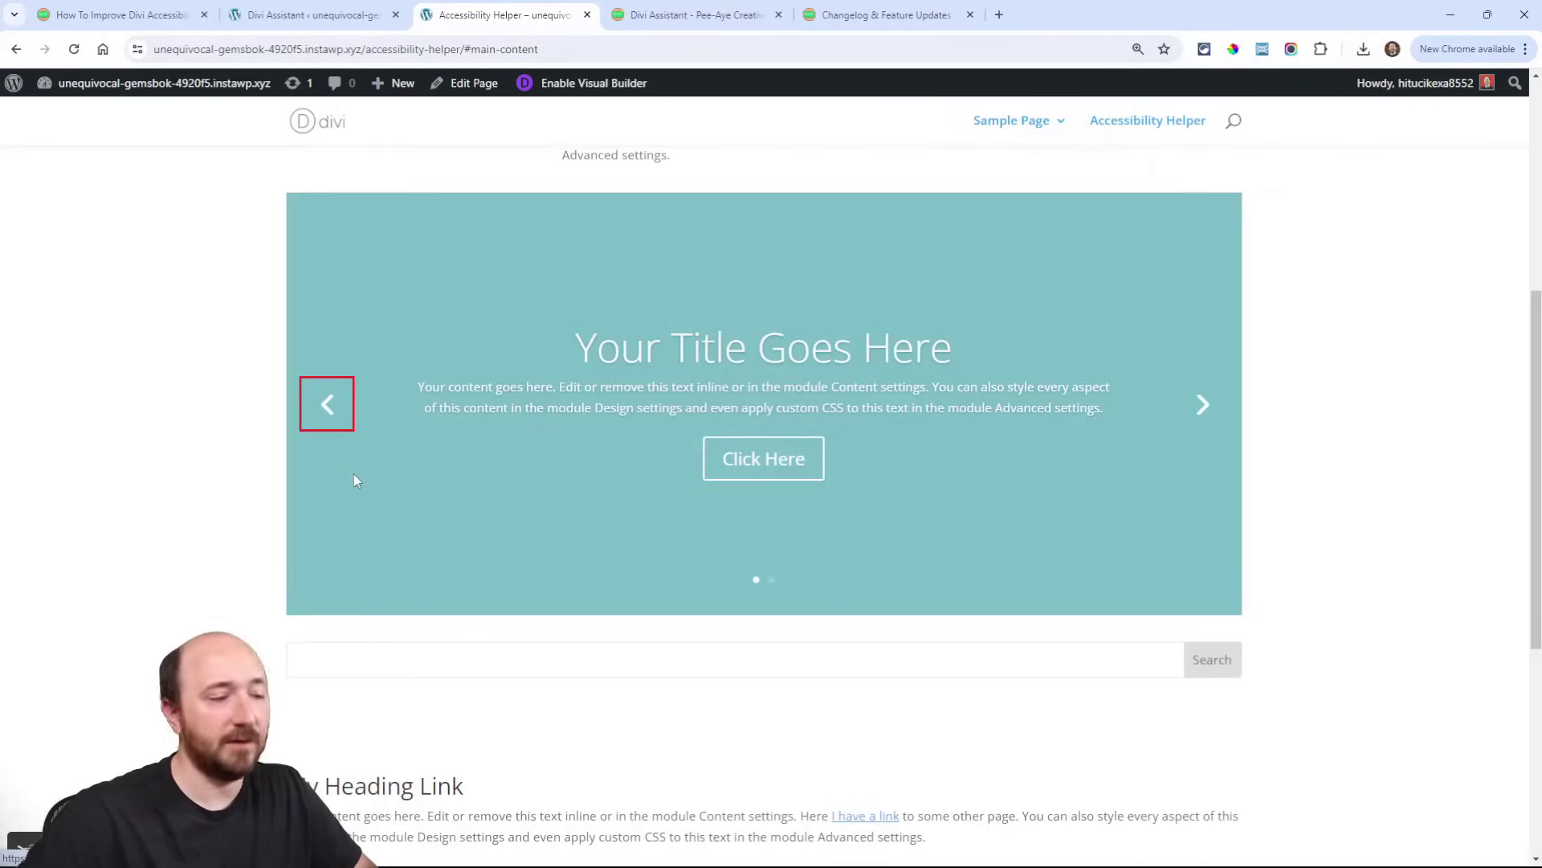
key("Return")
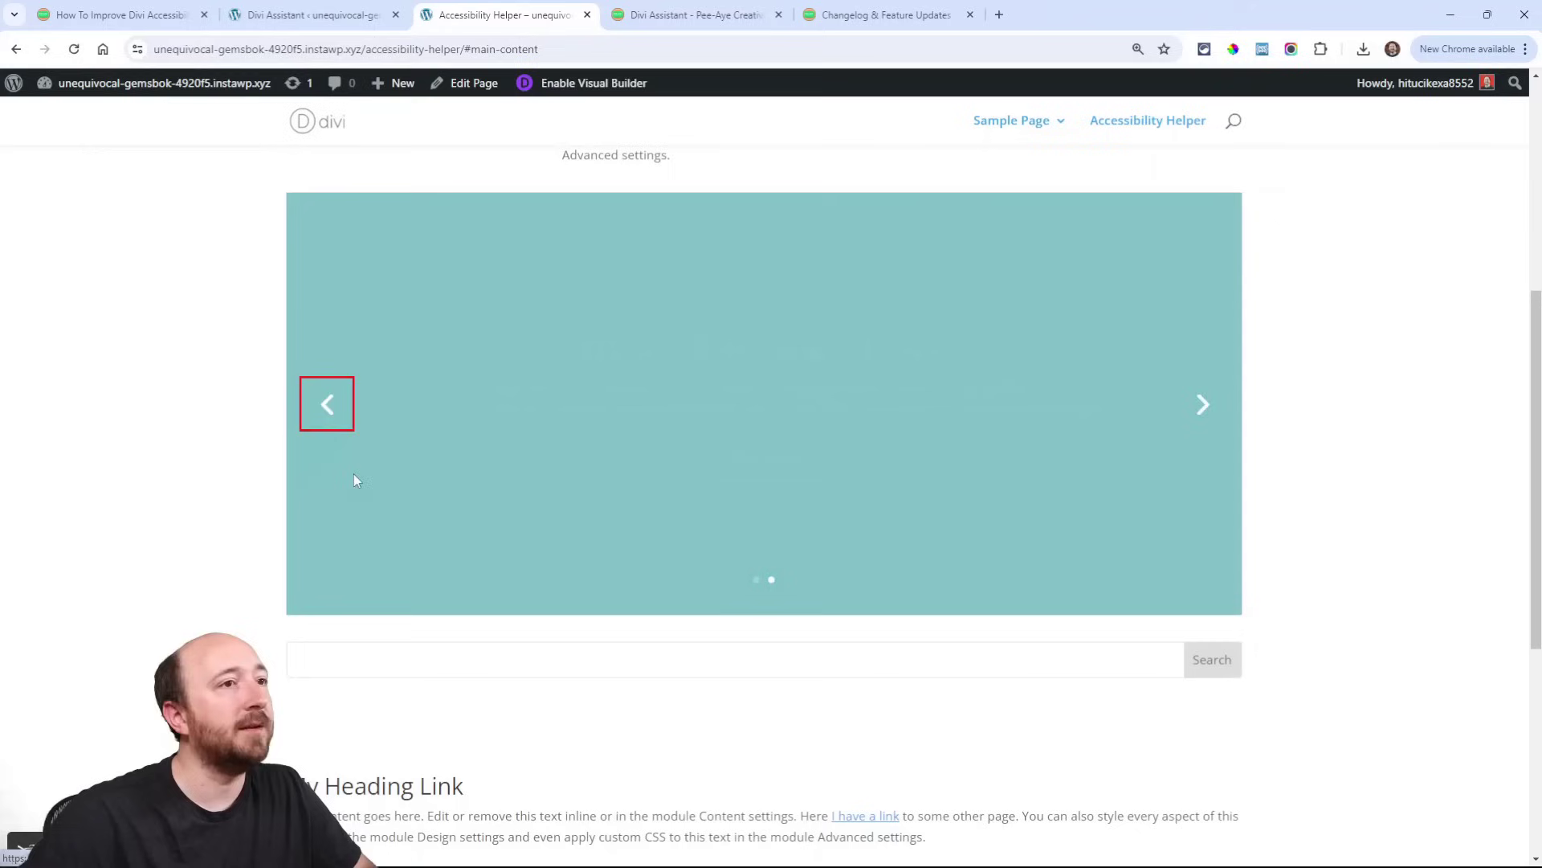
key("Tab")
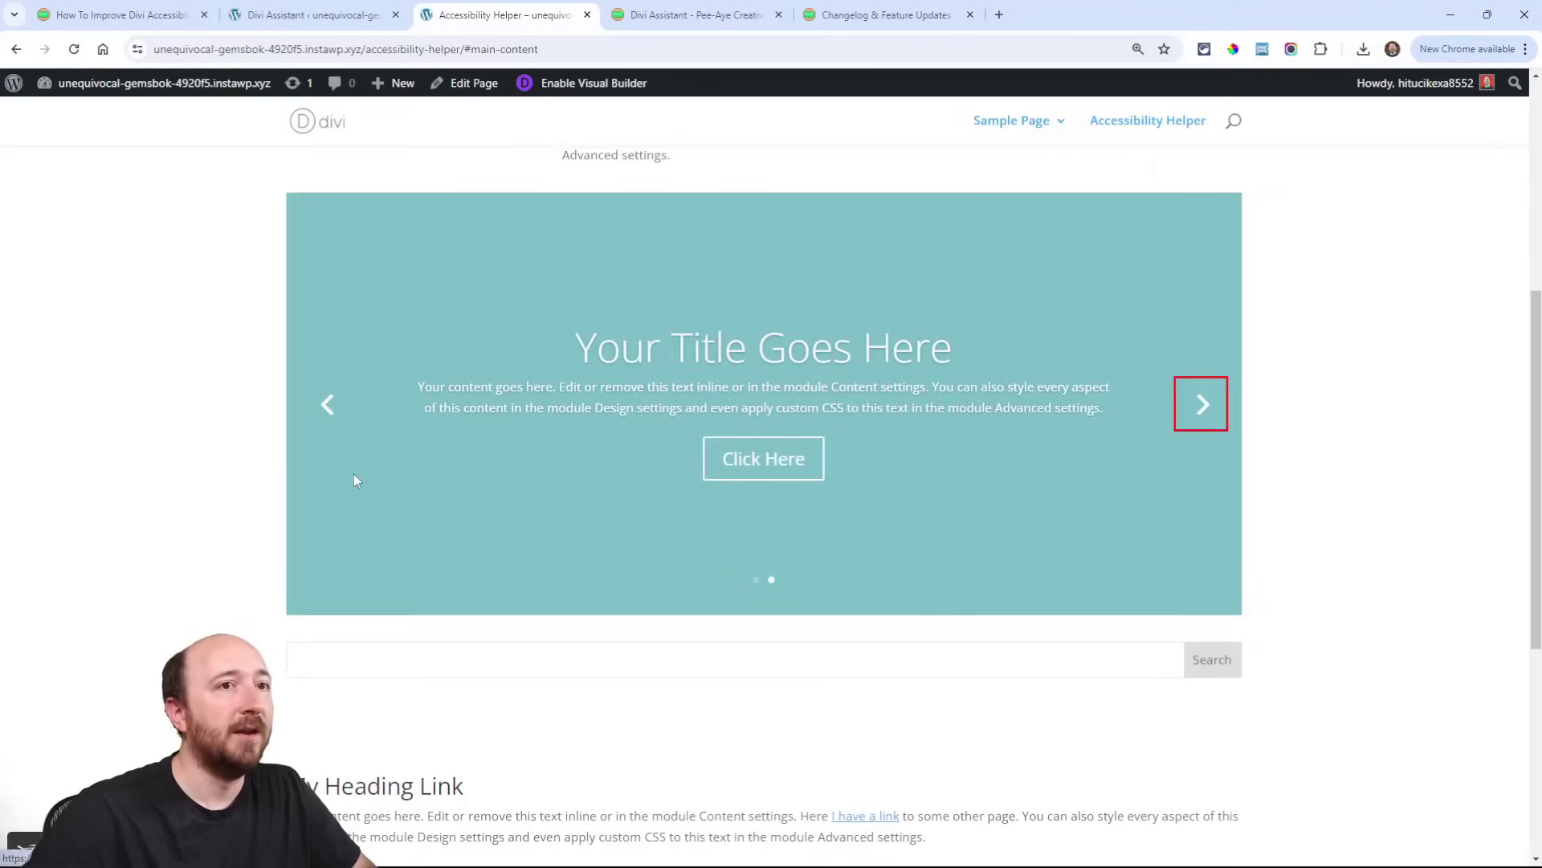
key("Return")
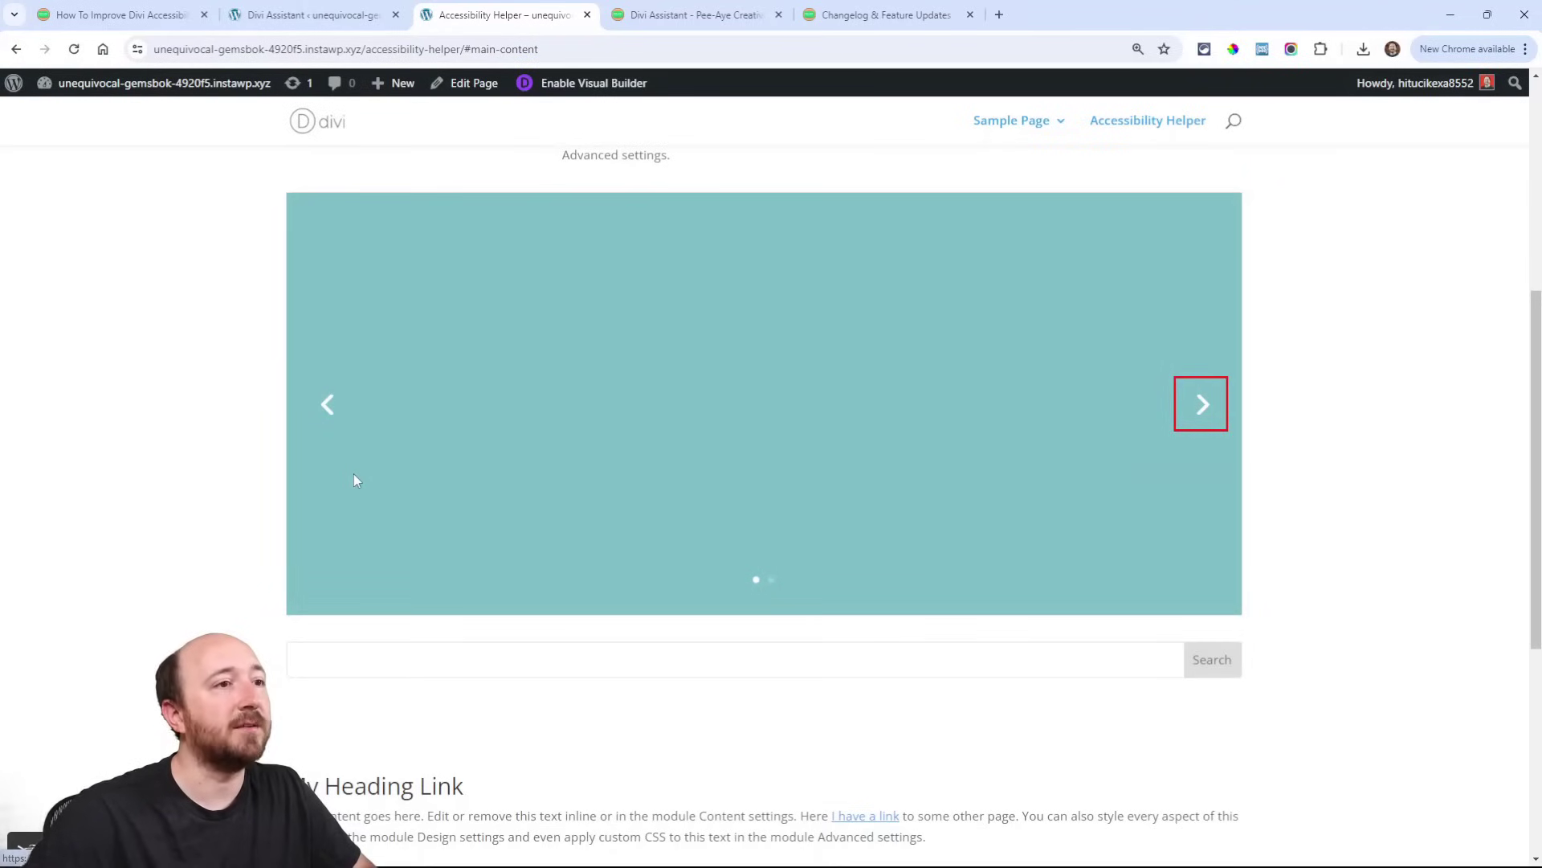
key("Tab")
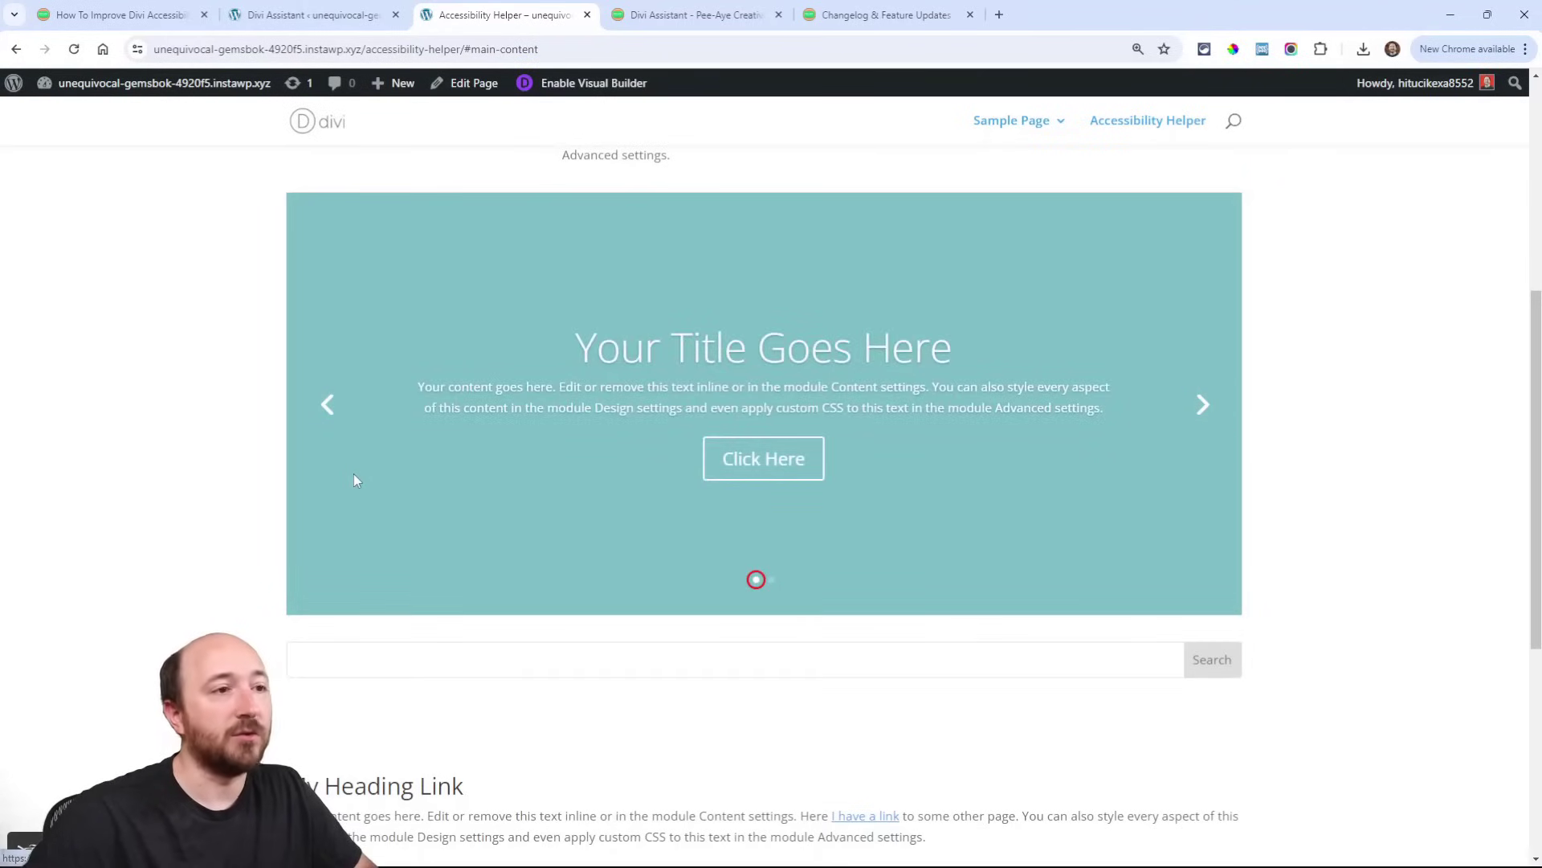
key("Return")
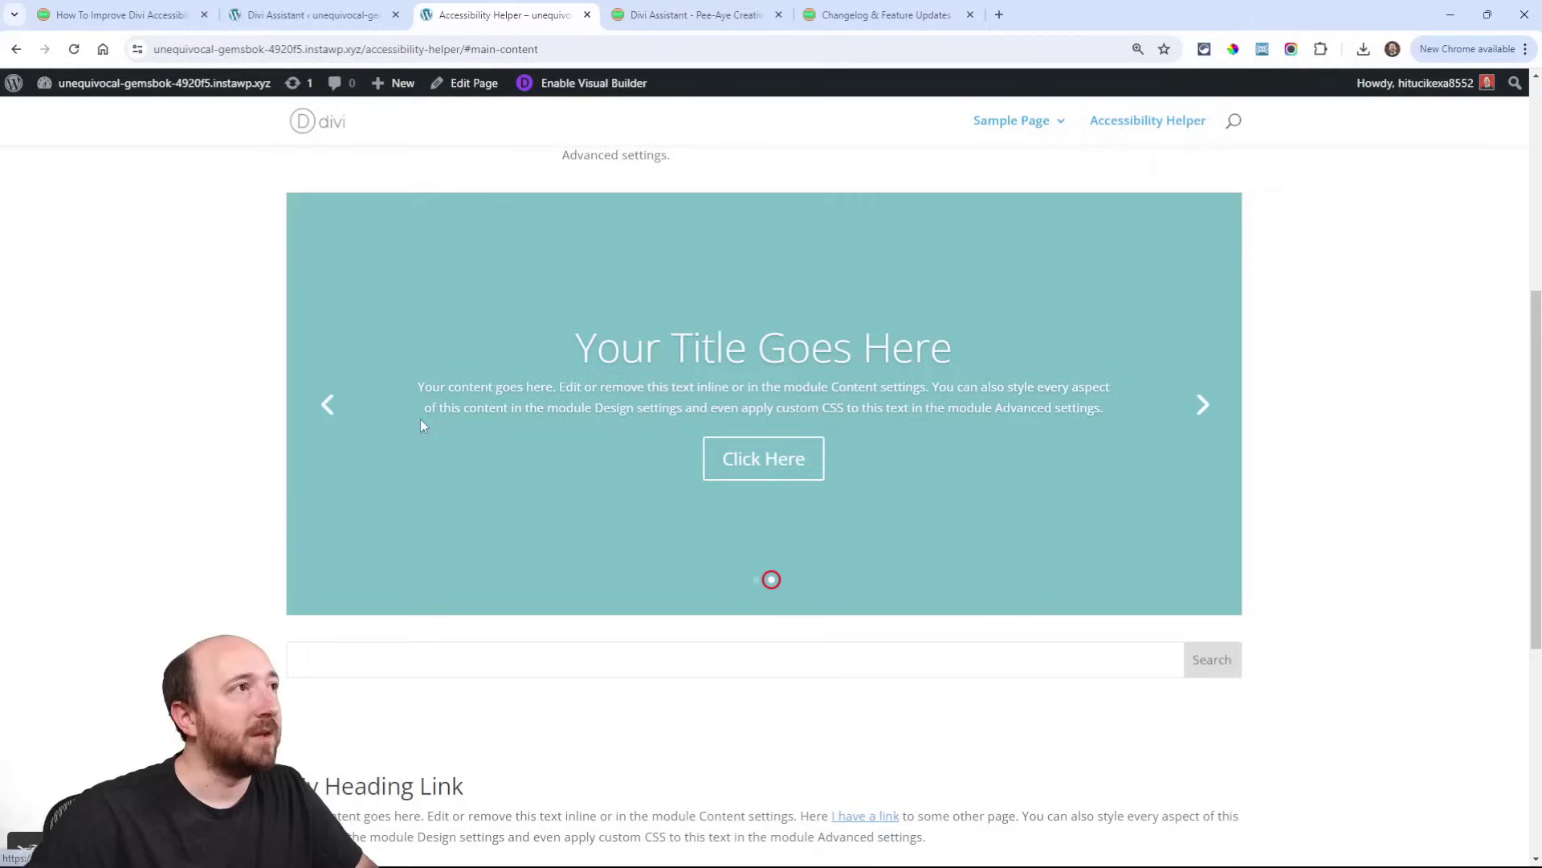
scroll(674, 552, "down", 1)
scroll(672, 550, "down", 2)
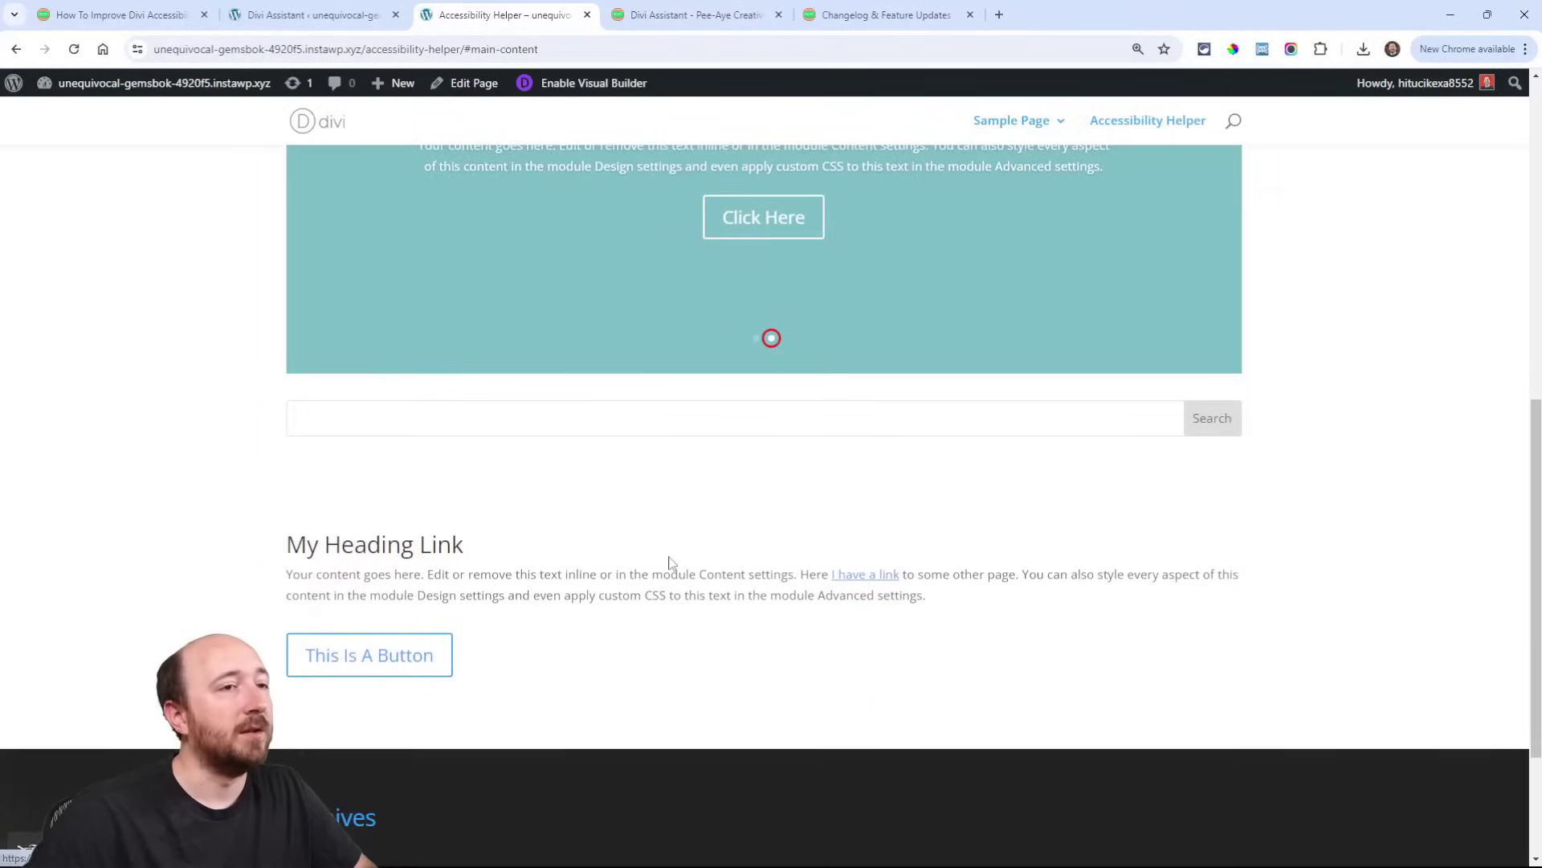
Step: Tab through the heading link, 'I have a link' text, This Is A Button and the footer links
left_click(317, 424)
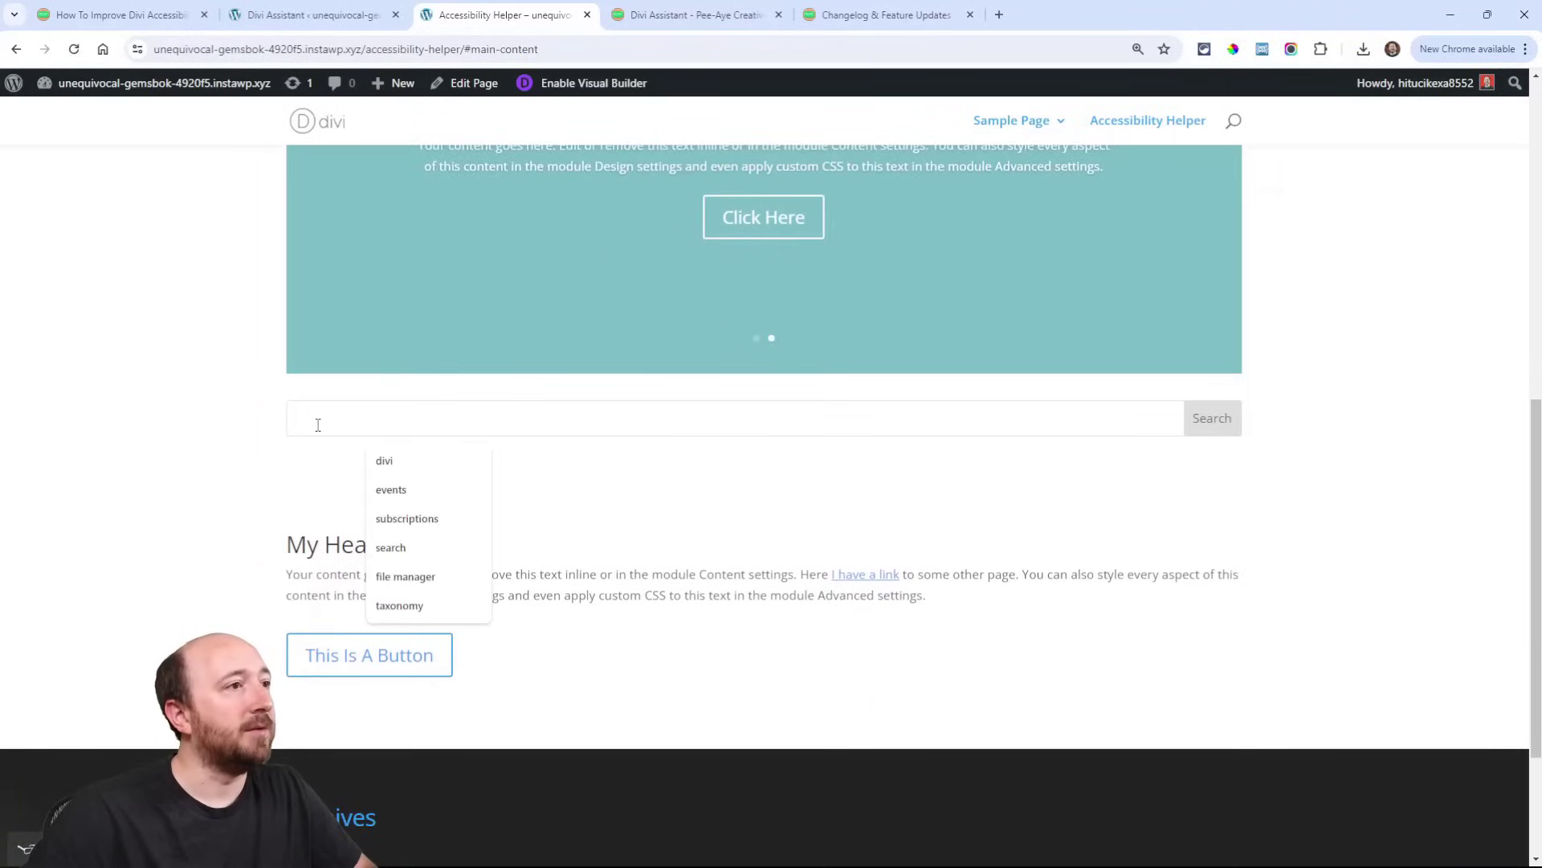
left_click(262, 543)
key("Tab")
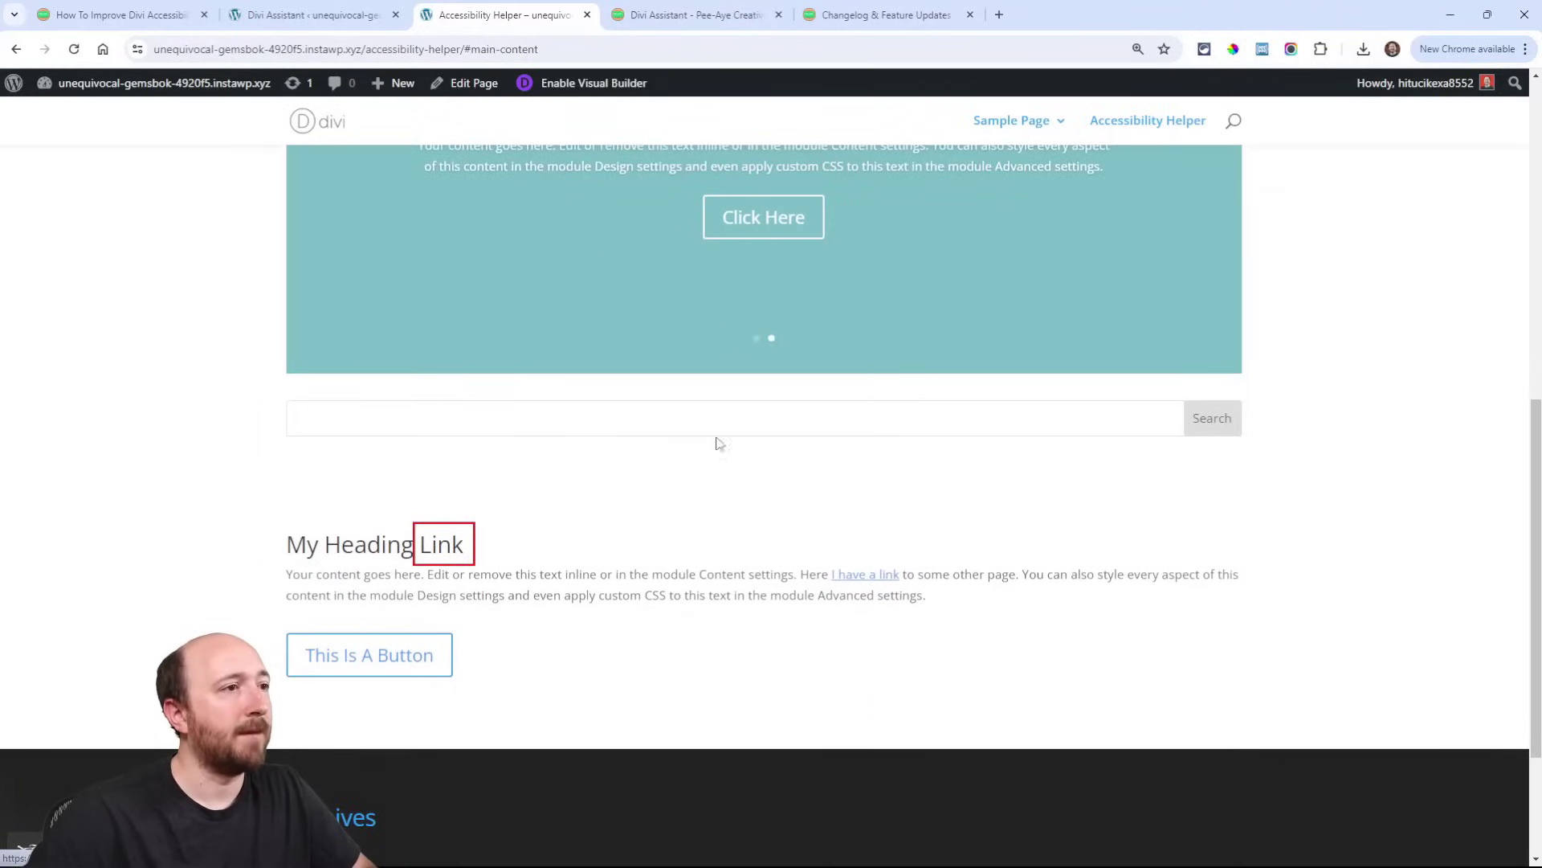
key("Tab")
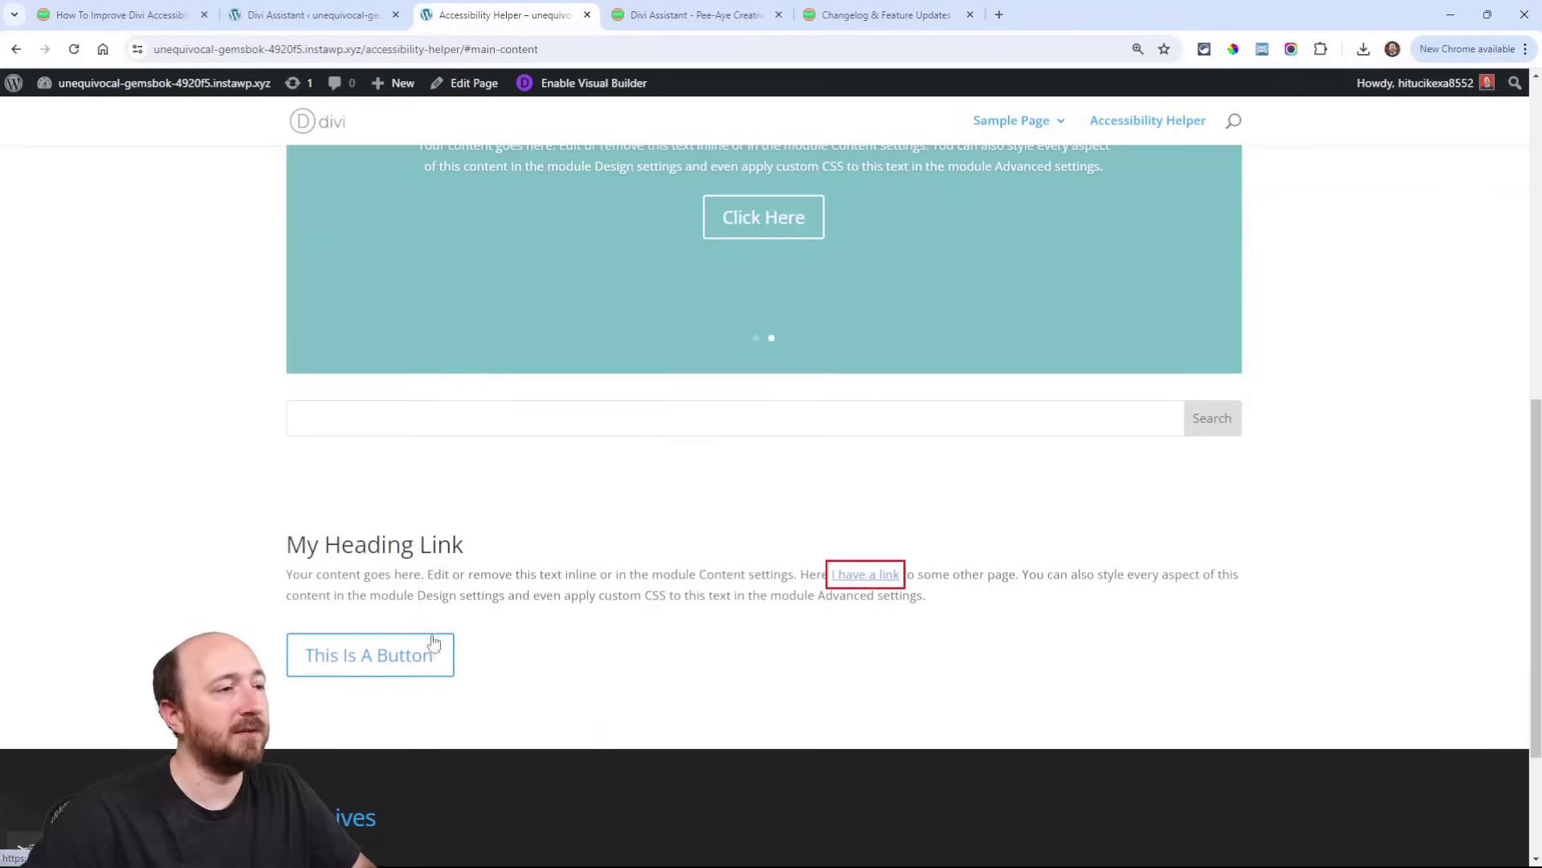
key("Tab")
key("Tab")
scroll(603, 574, "down", 2)
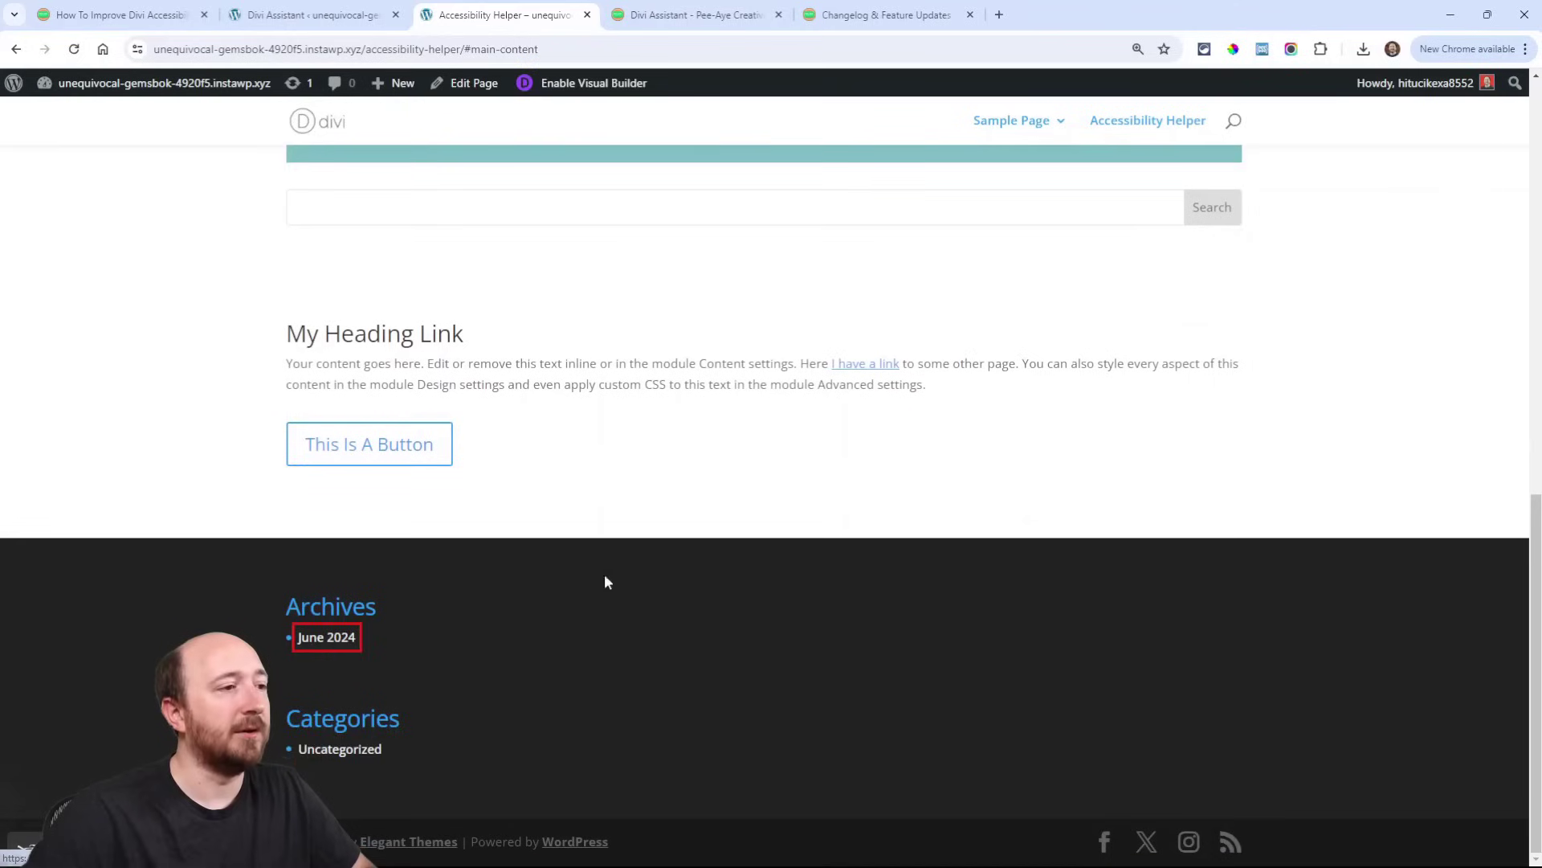
key("Tab")
key("Tab")
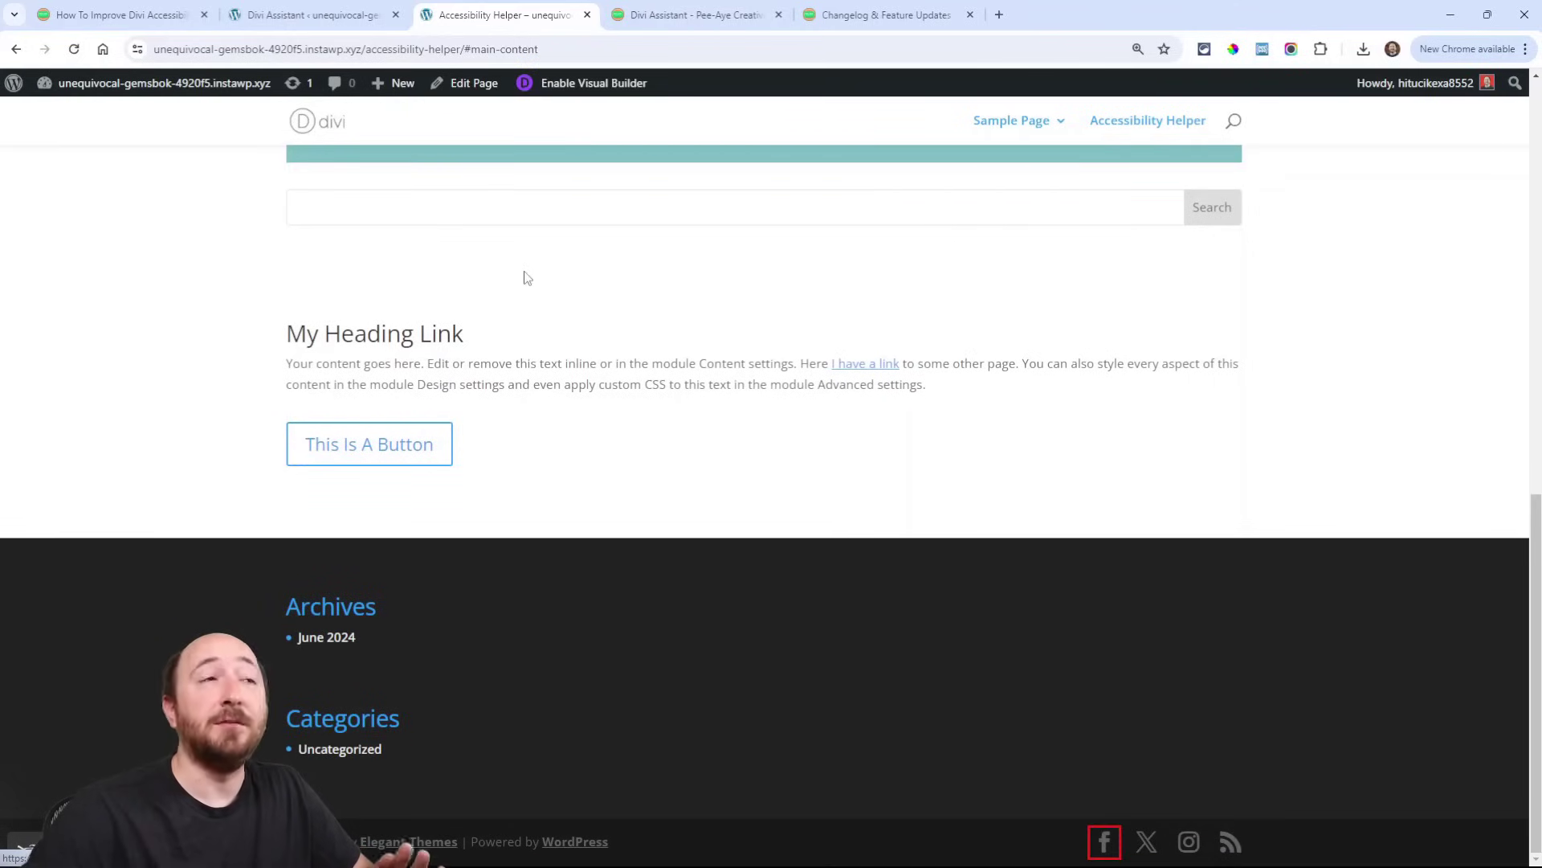
Step: Go back to Divi Assistant and show the Media Helper > Alt Text settings
left_click(305, 15)
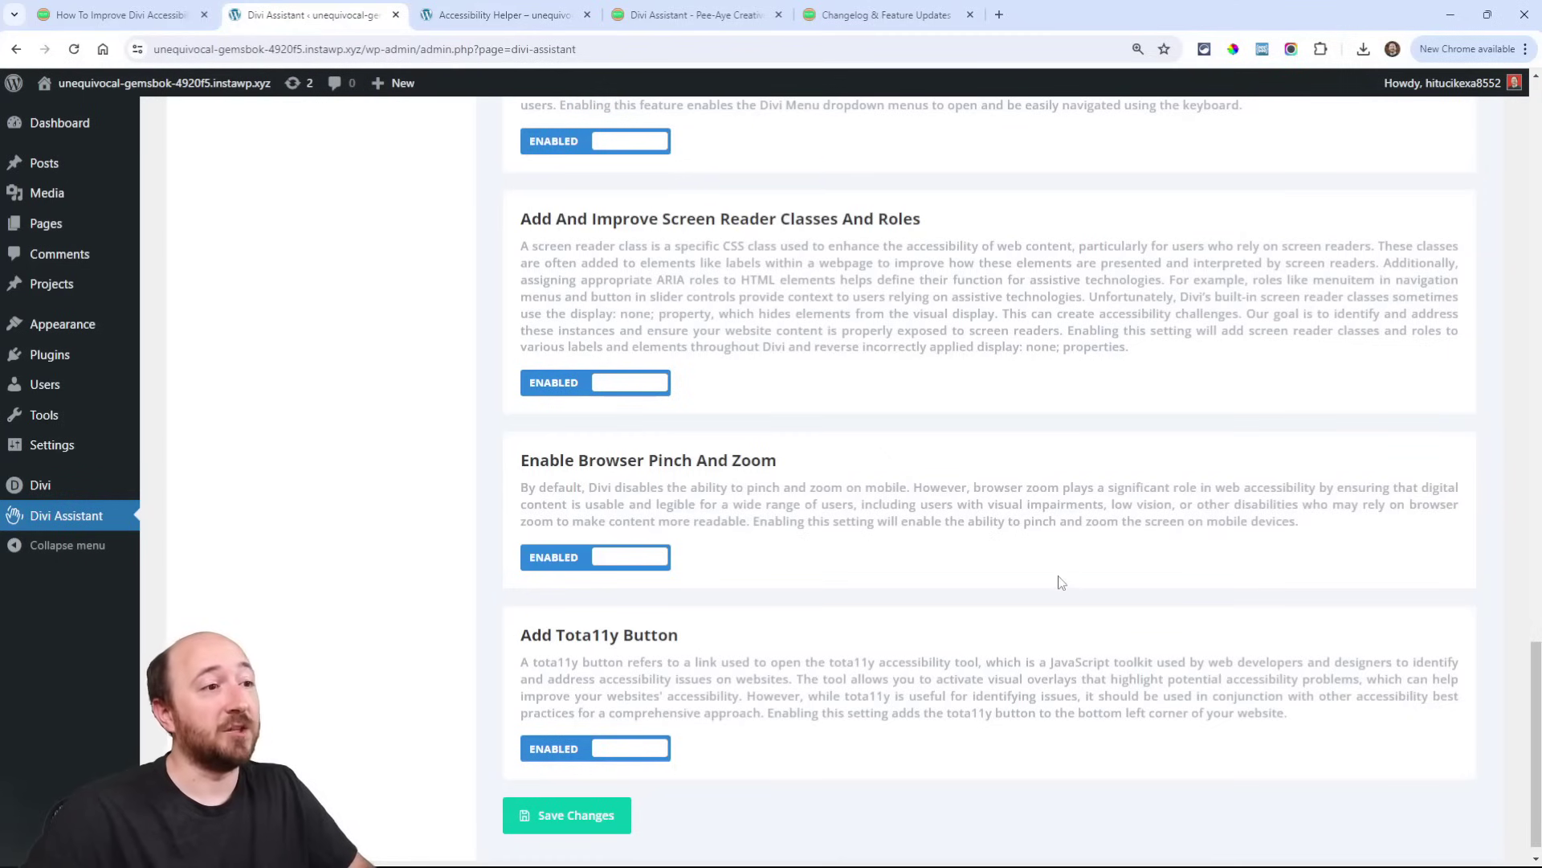
scroll(1057, 583, "up", 5)
scroll(1059, 579, "up", 5)
scroll(1059, 579, "up", 5)
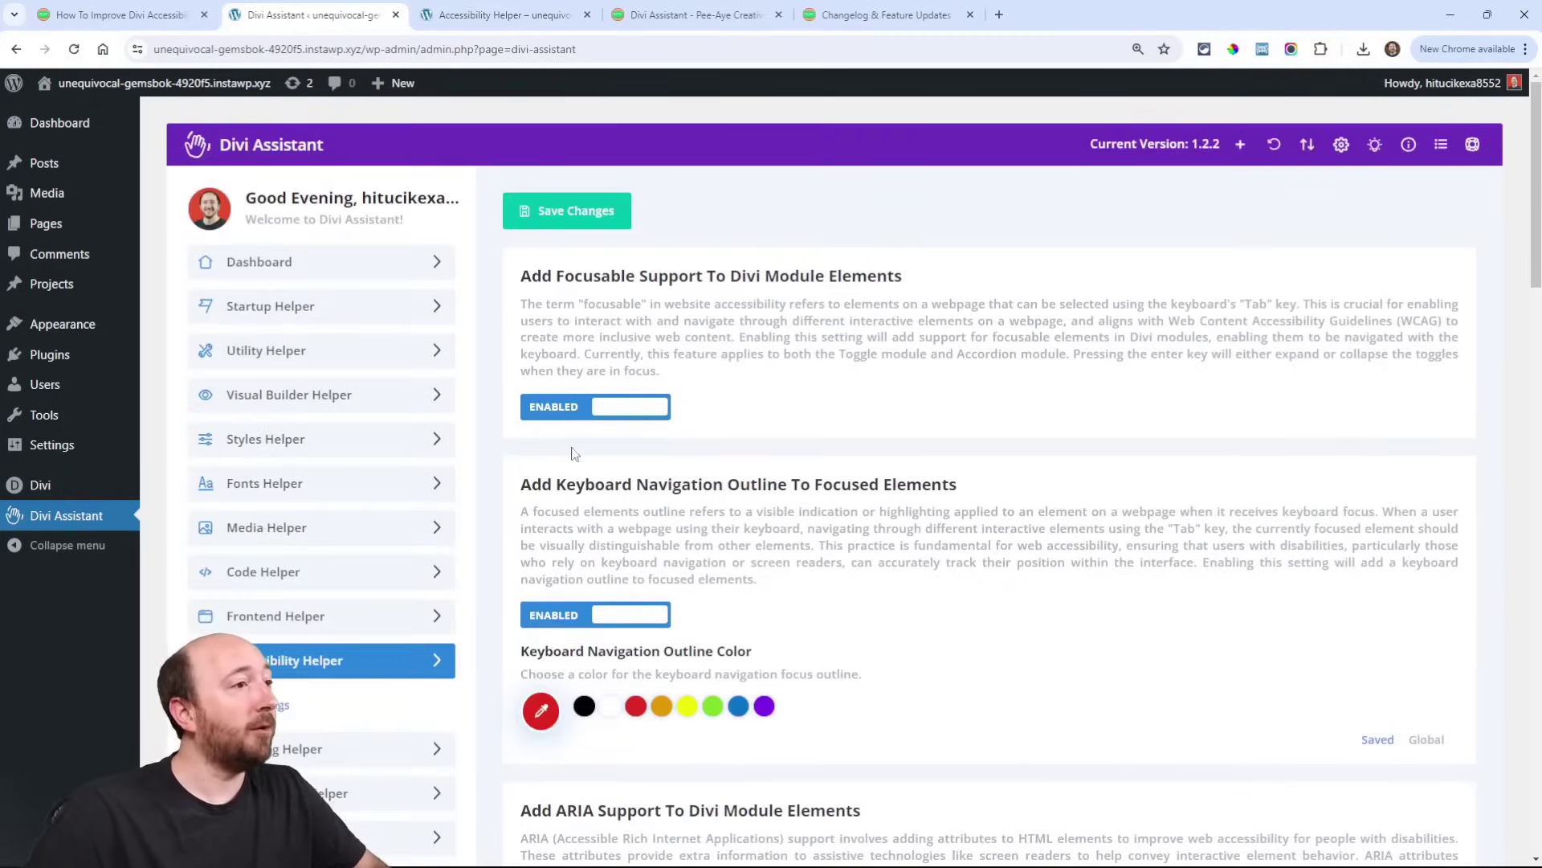
left_click(277, 530)
scroll(275, 530, "down", 2)
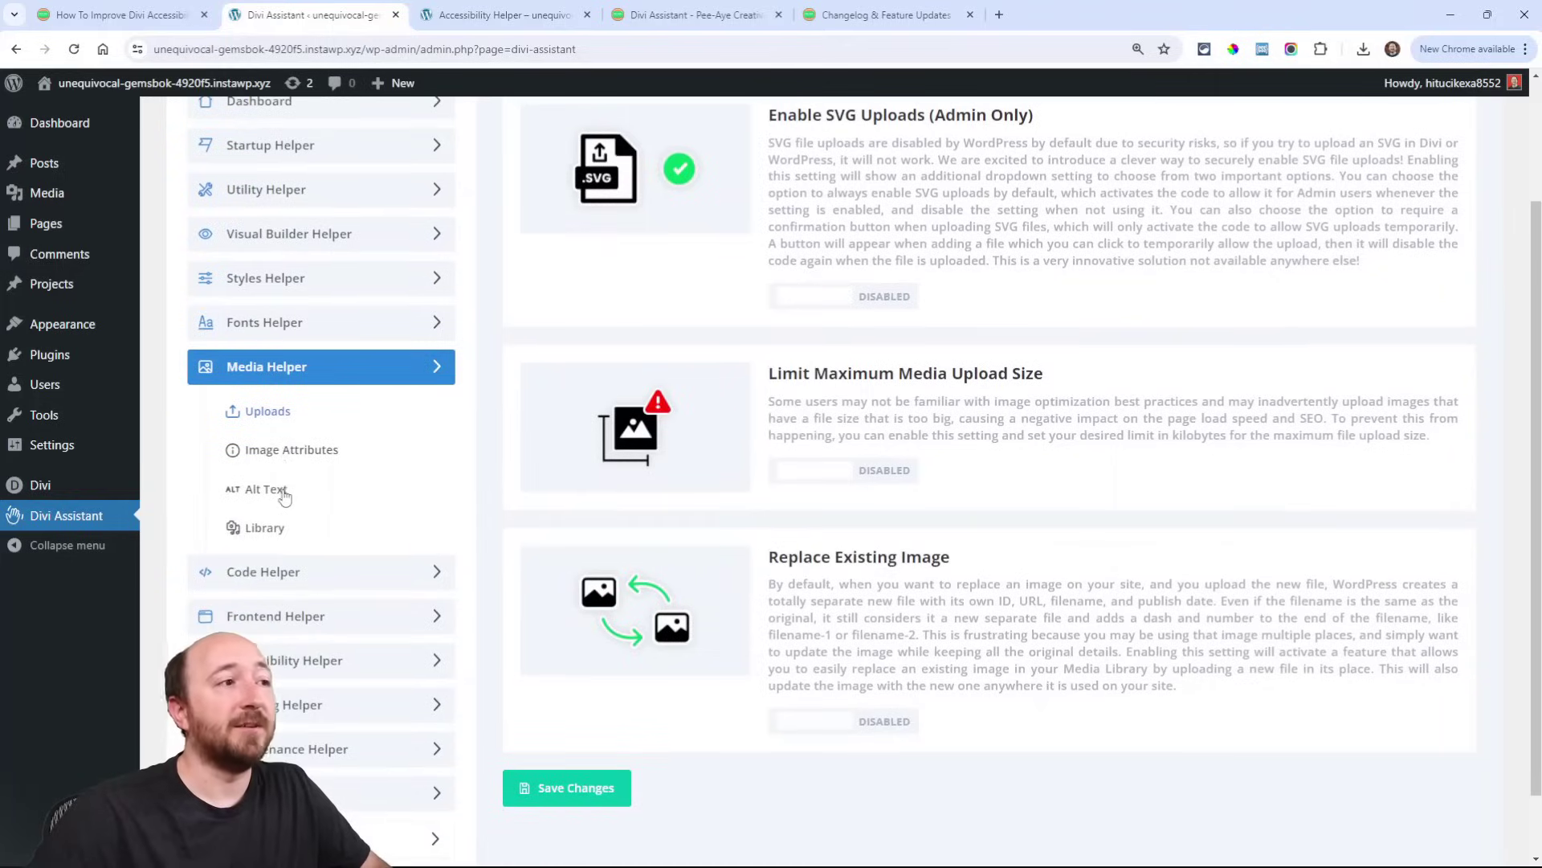
left_click(258, 492)
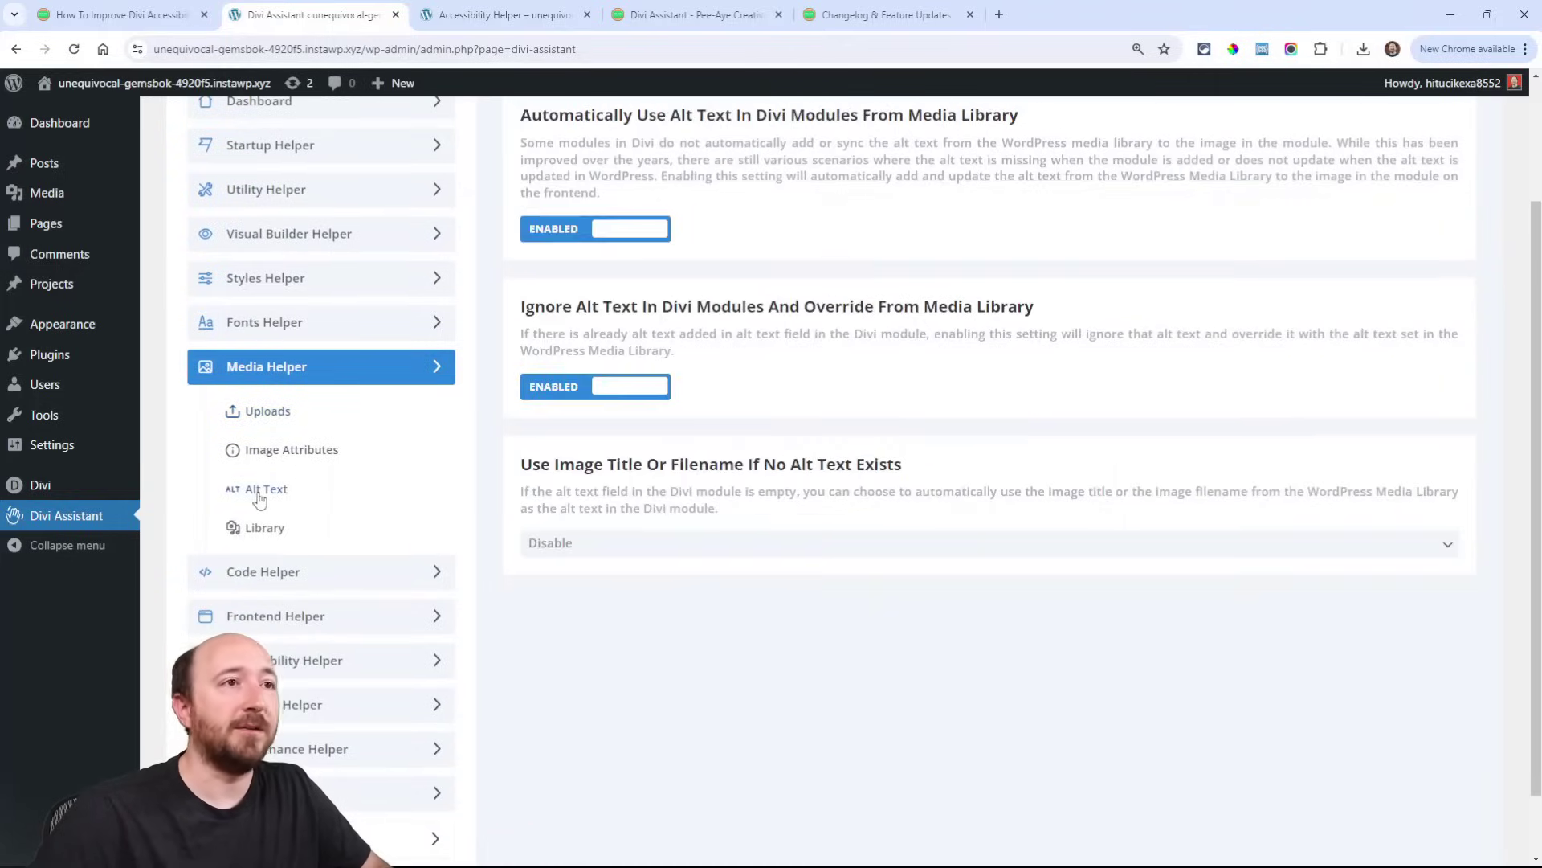
scroll(843, 591, "up", 2)
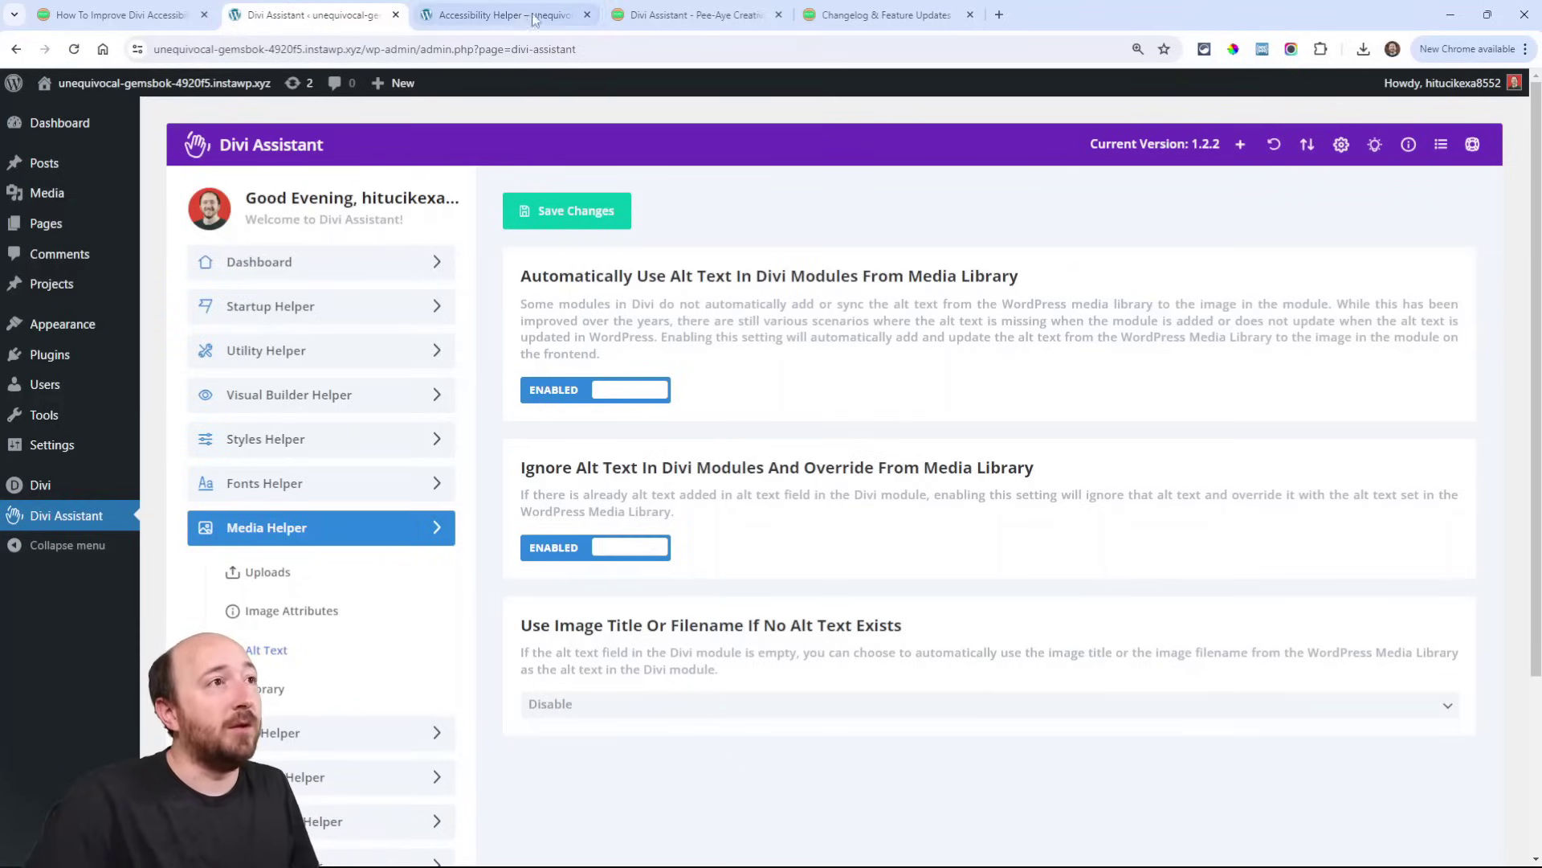
Step: Open Media from the WordPress admin sidebar in a background tab
left_click(500, 14)
scroll(730, 496, "up", 5)
scroll(731, 495, "up", 5)
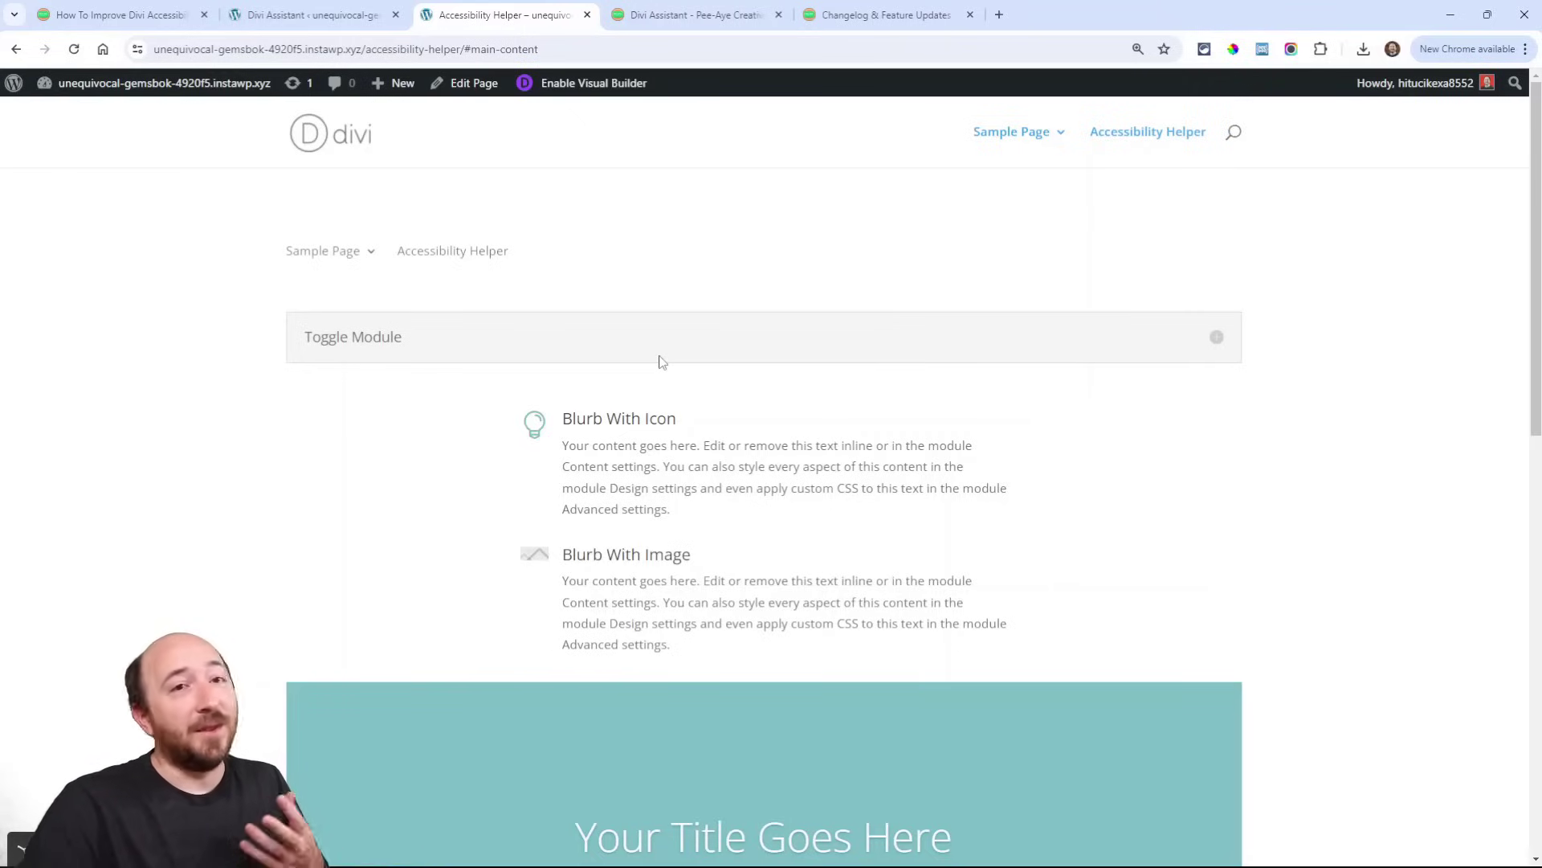
left_click(330, 15)
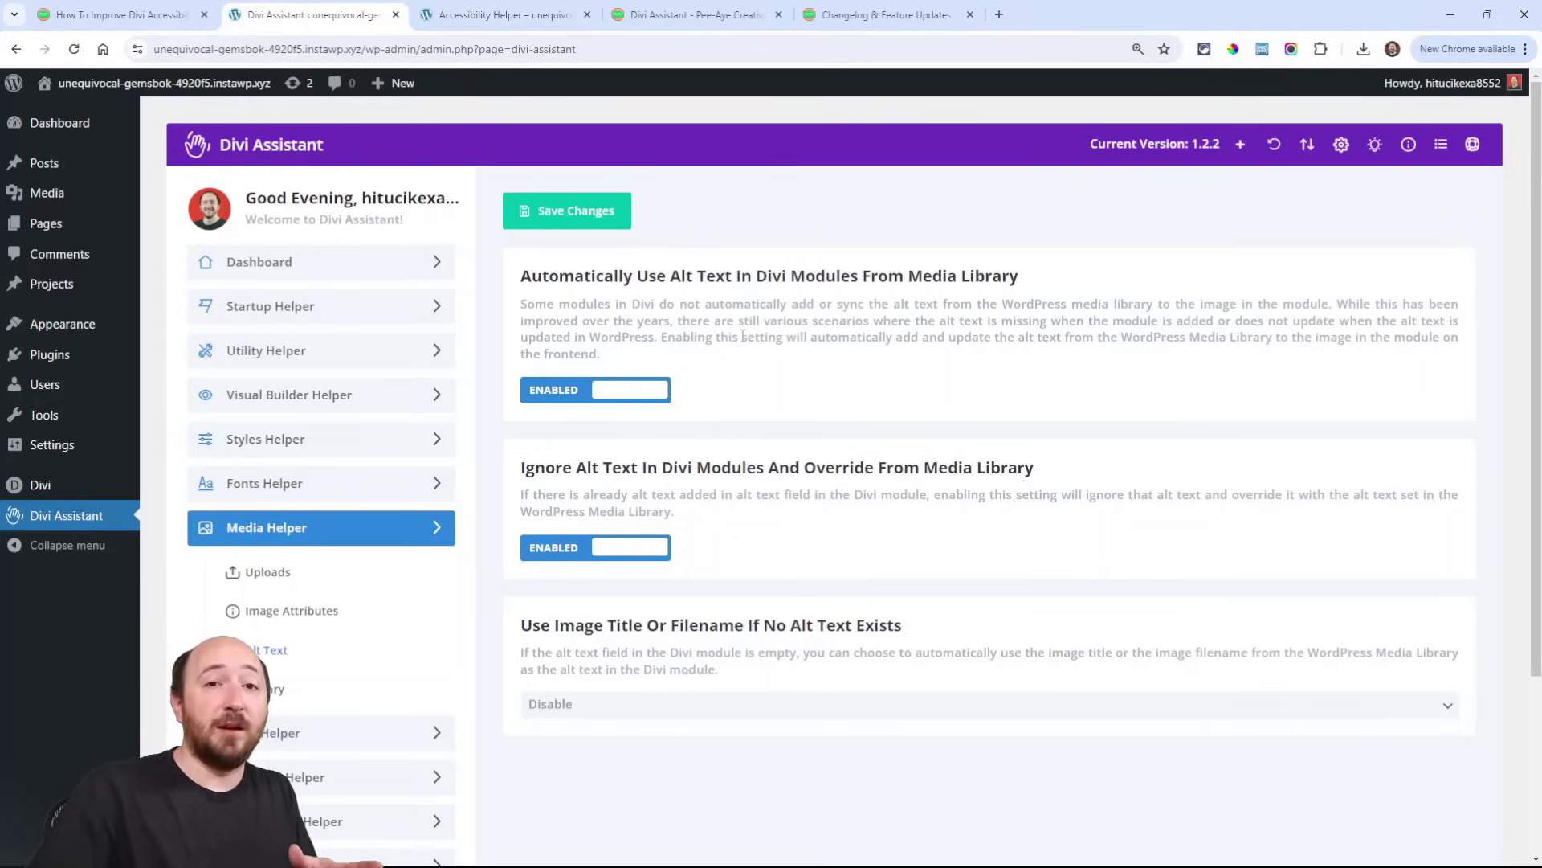
middle_click(47, 194)
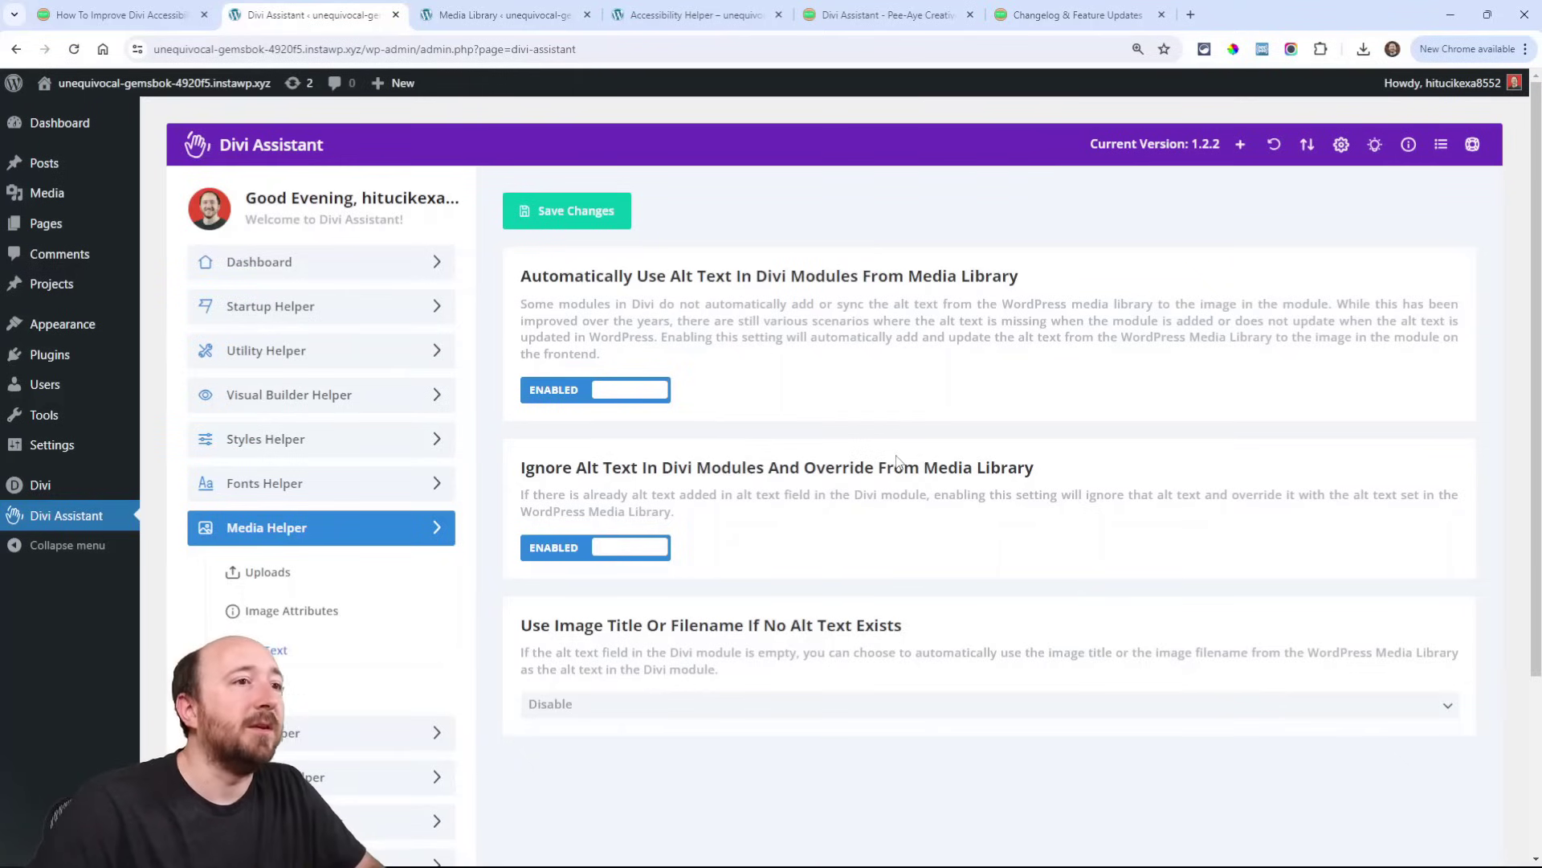
scroll(783, 603, "down", 1)
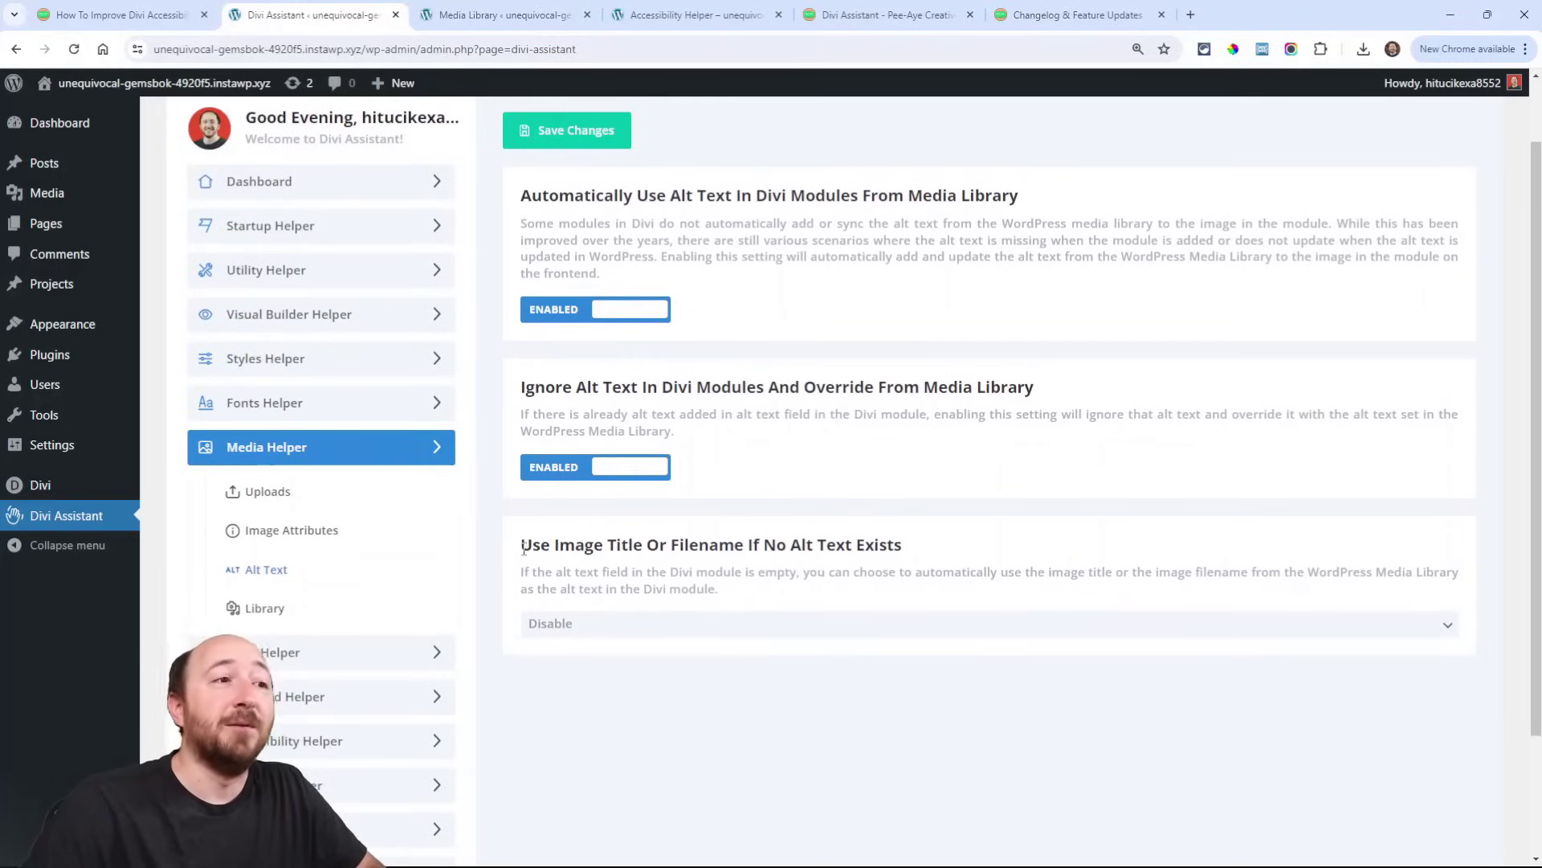
Step: Set 'Use Image Title Or Filename' to Use Image Filename As Alt Text
left_click_drag(521, 546, 851, 545)
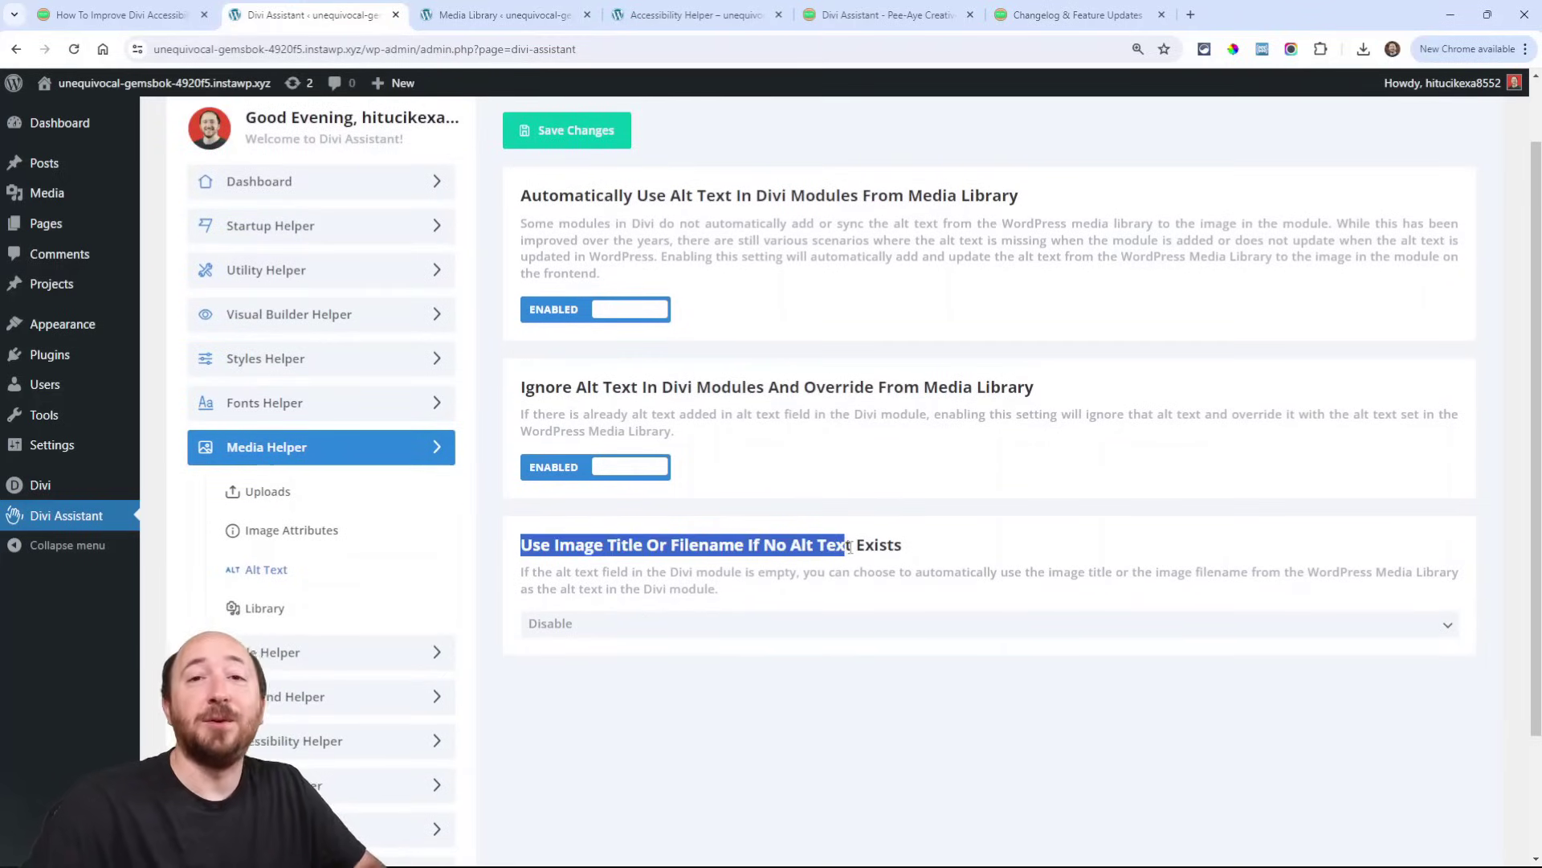
left_click(839, 588)
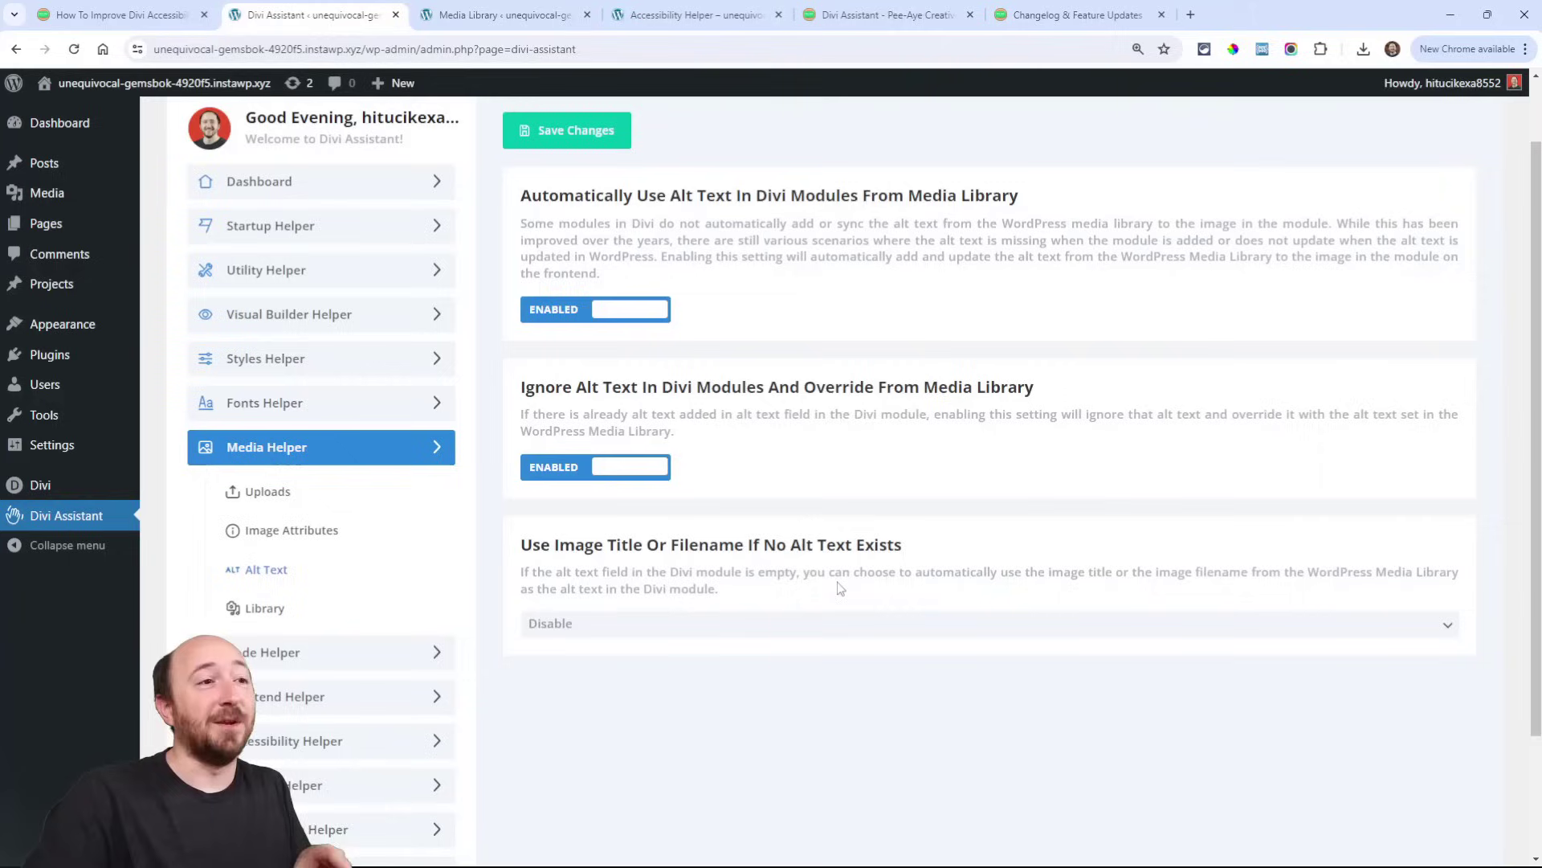
left_click(642, 628)
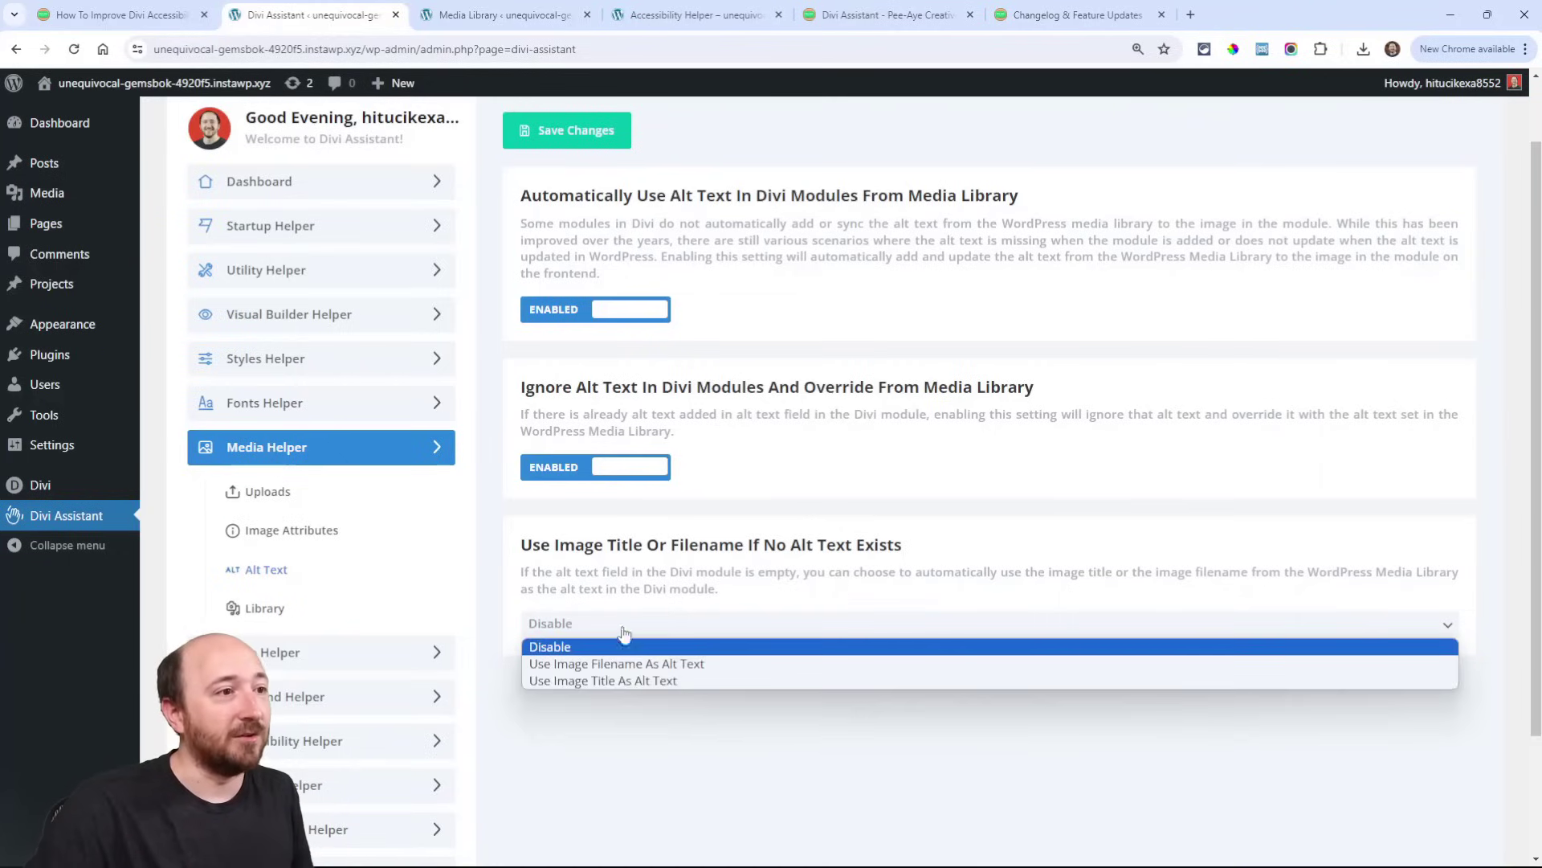
left_click(592, 670)
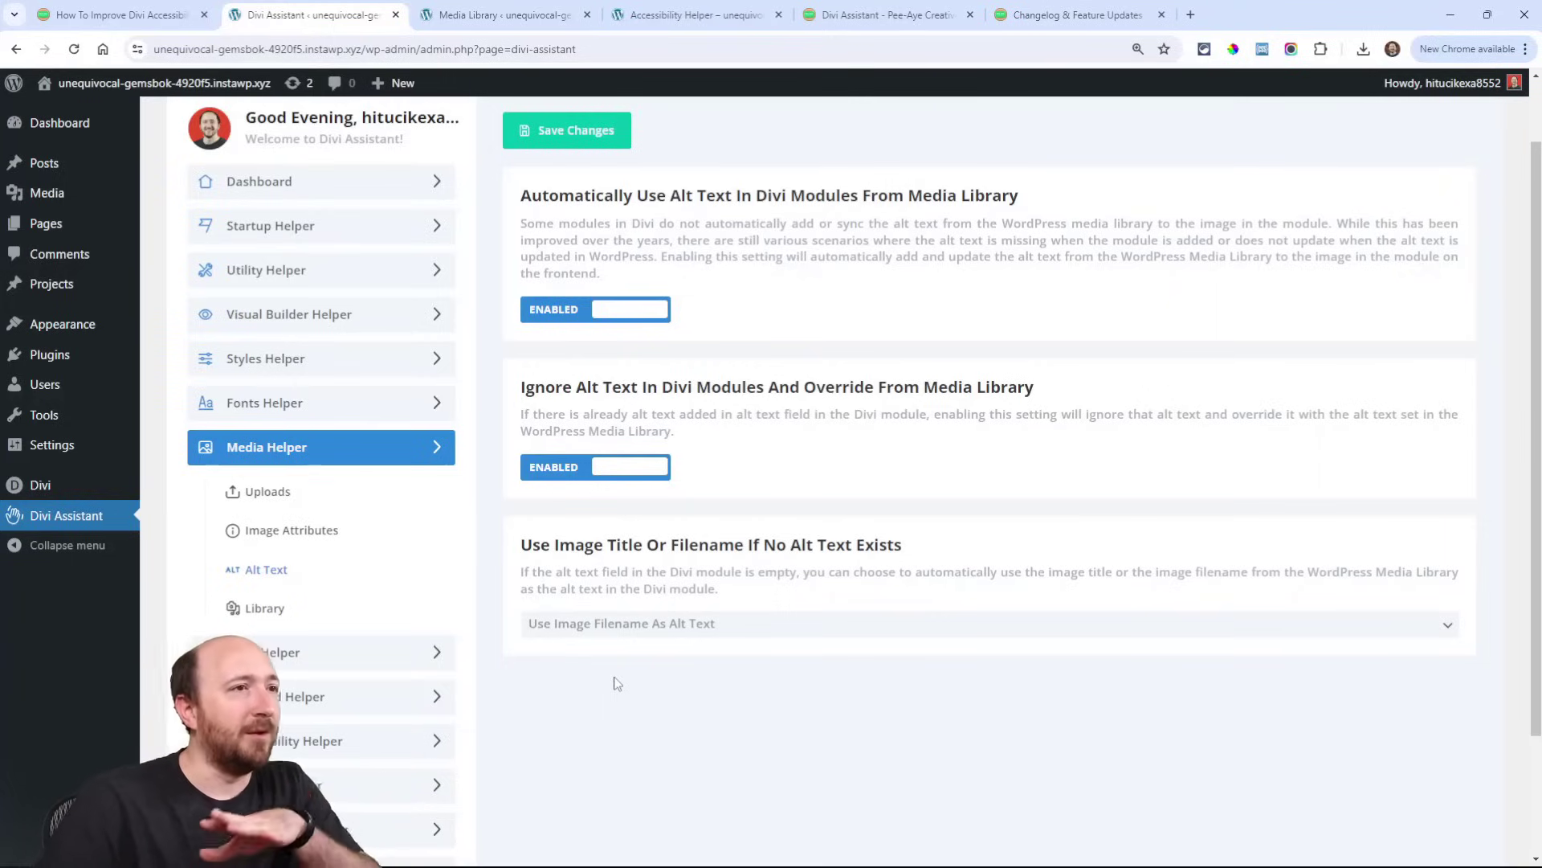
scroll(349, 506, "down", 2)
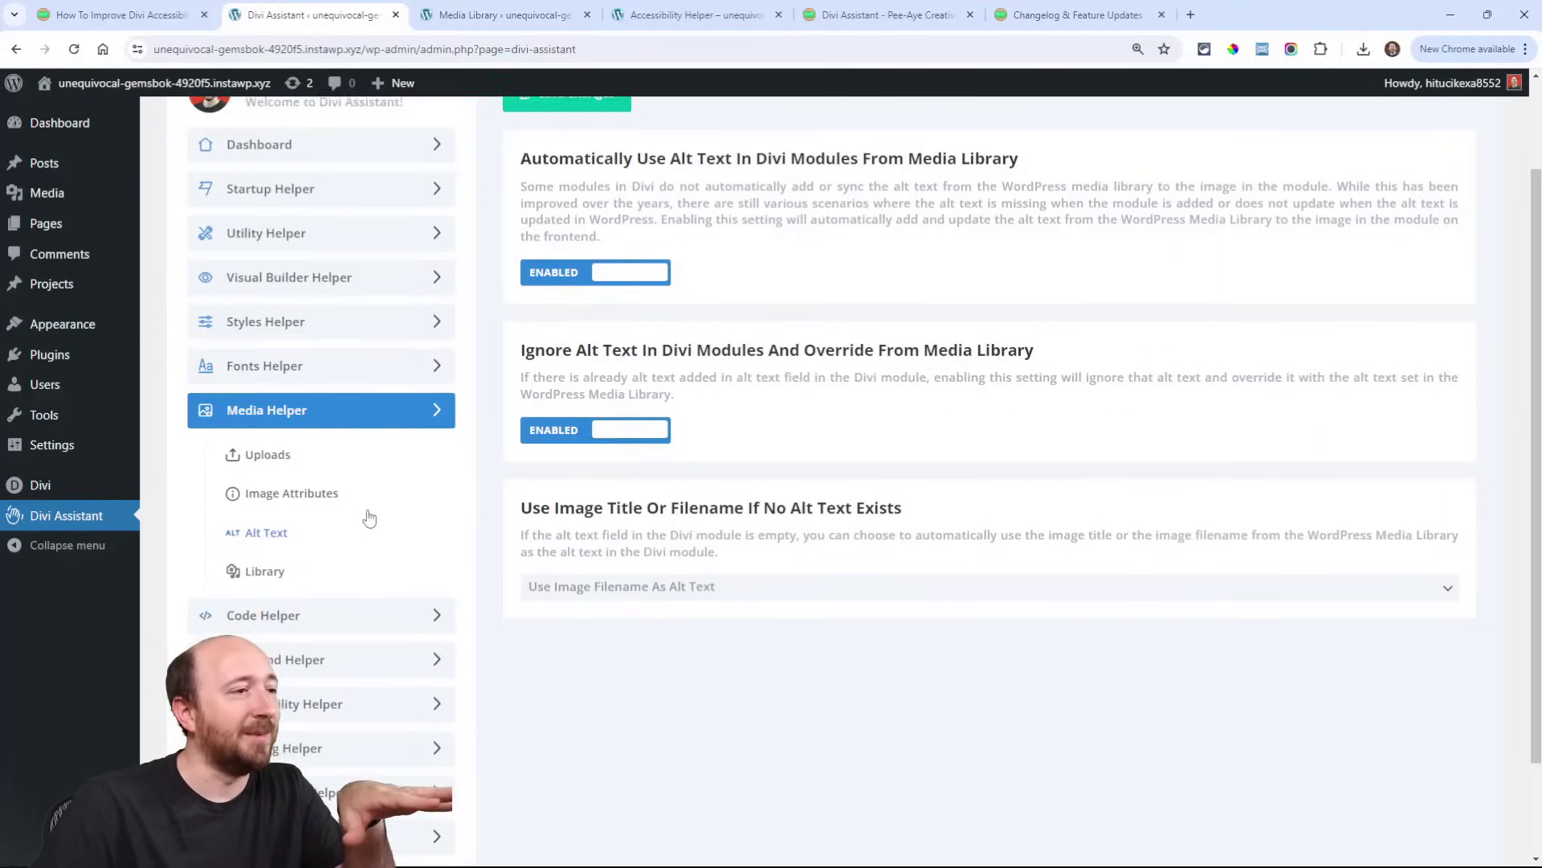
Step: View the Accessibility Helper settings, then the Utility Helper settings
left_click(281, 587)
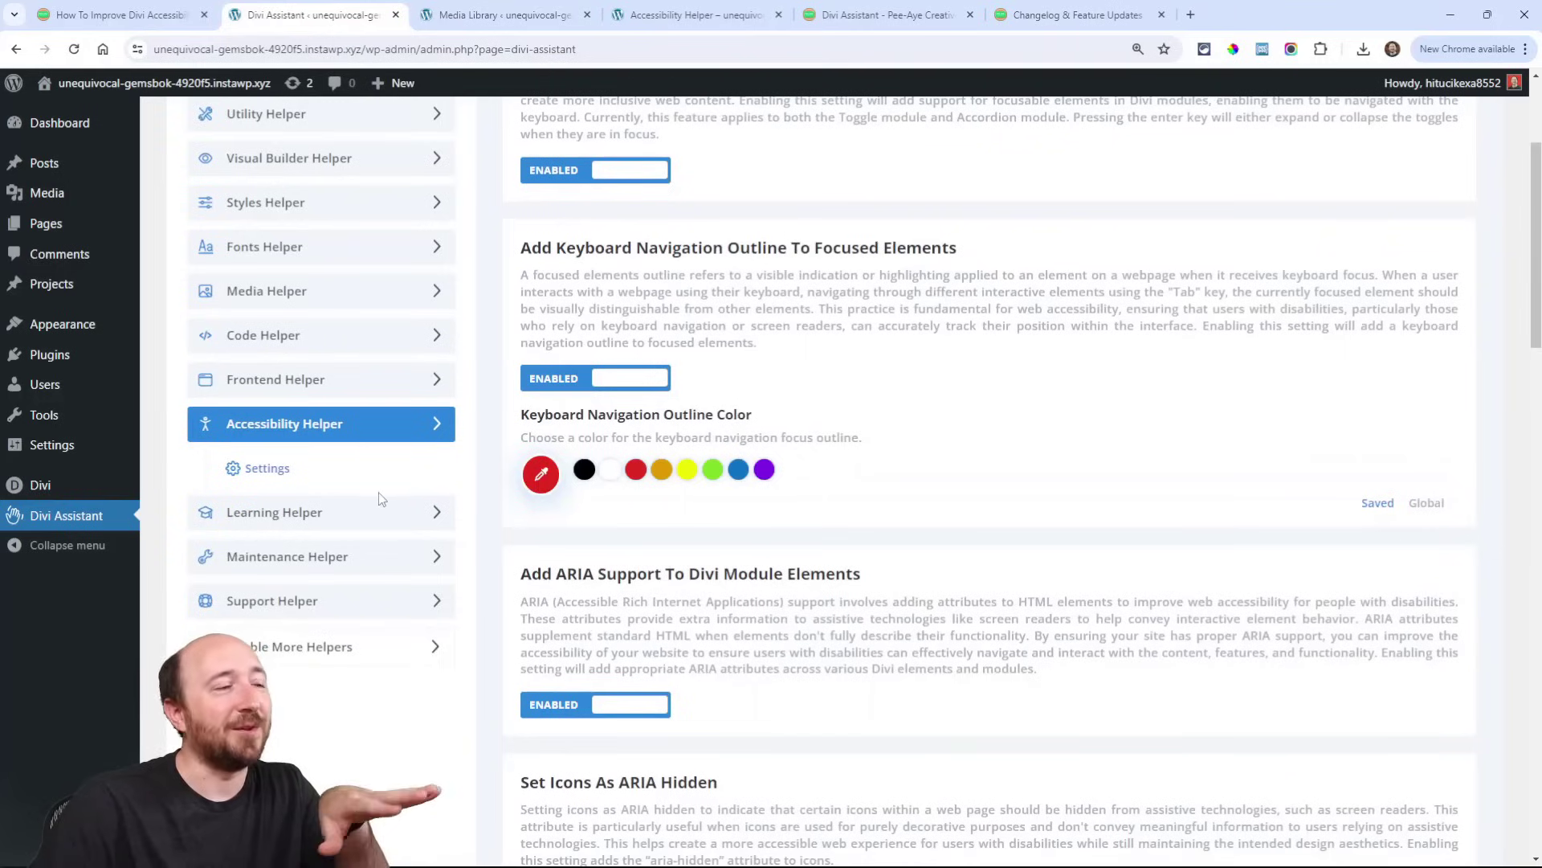
scroll(711, 543, "up", 3)
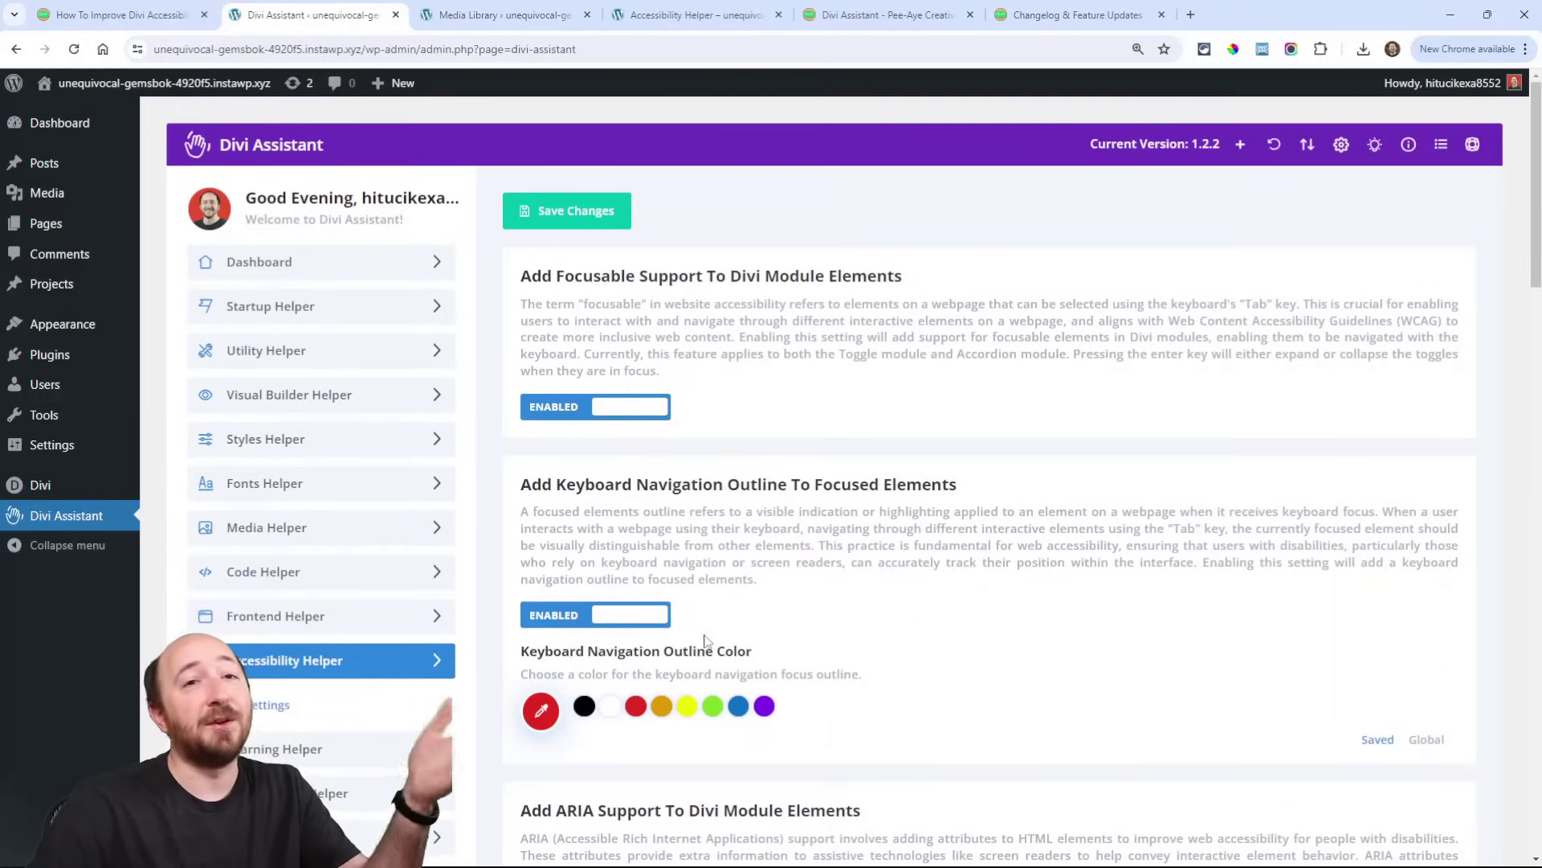
scroll(298, 721, "down", 3)
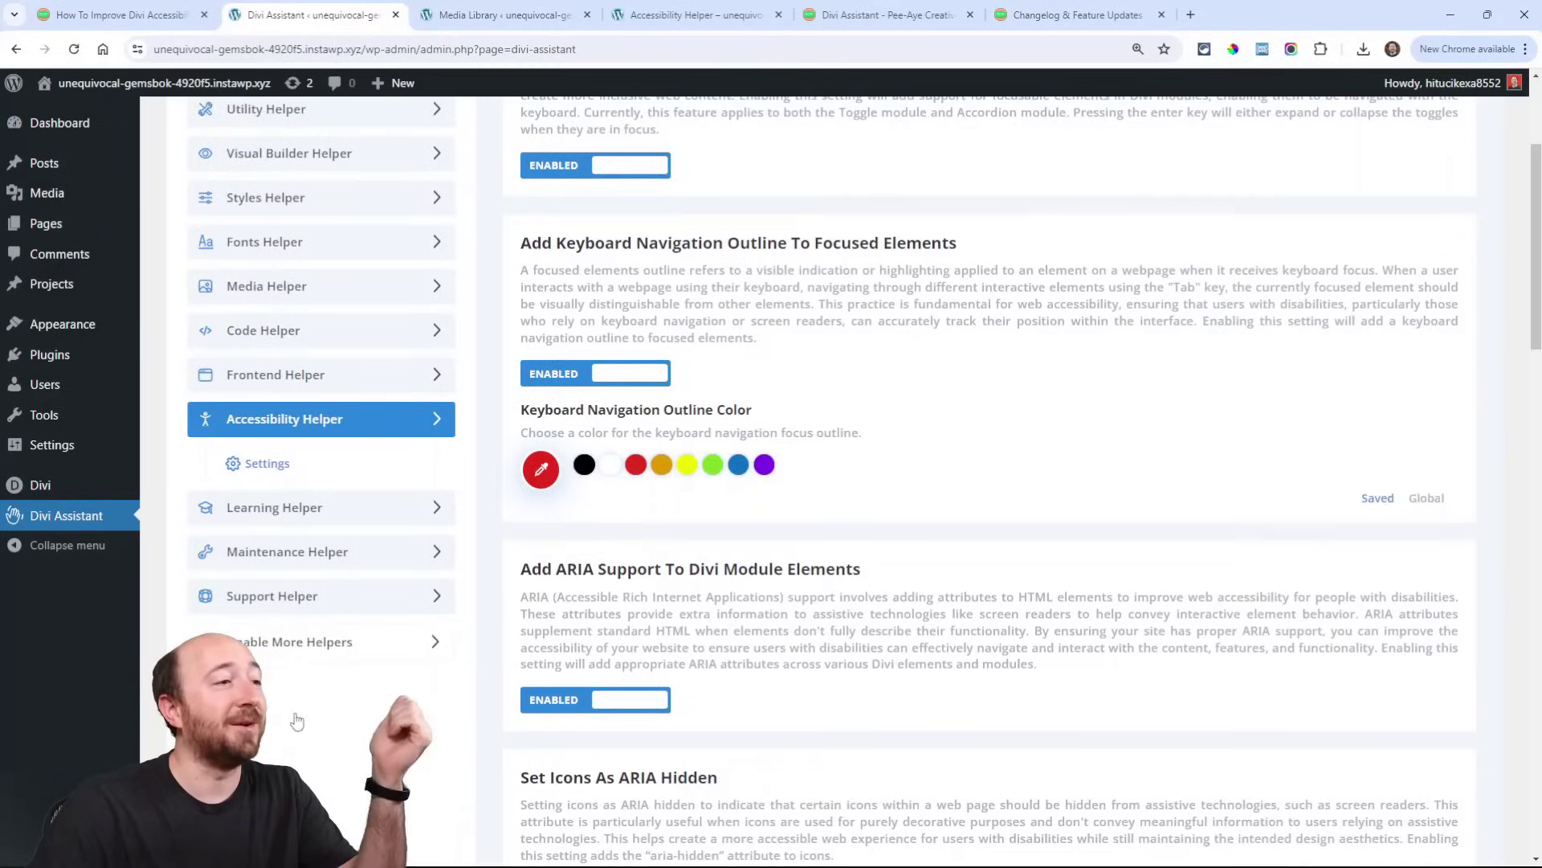
scroll(297, 721, "up", 3)
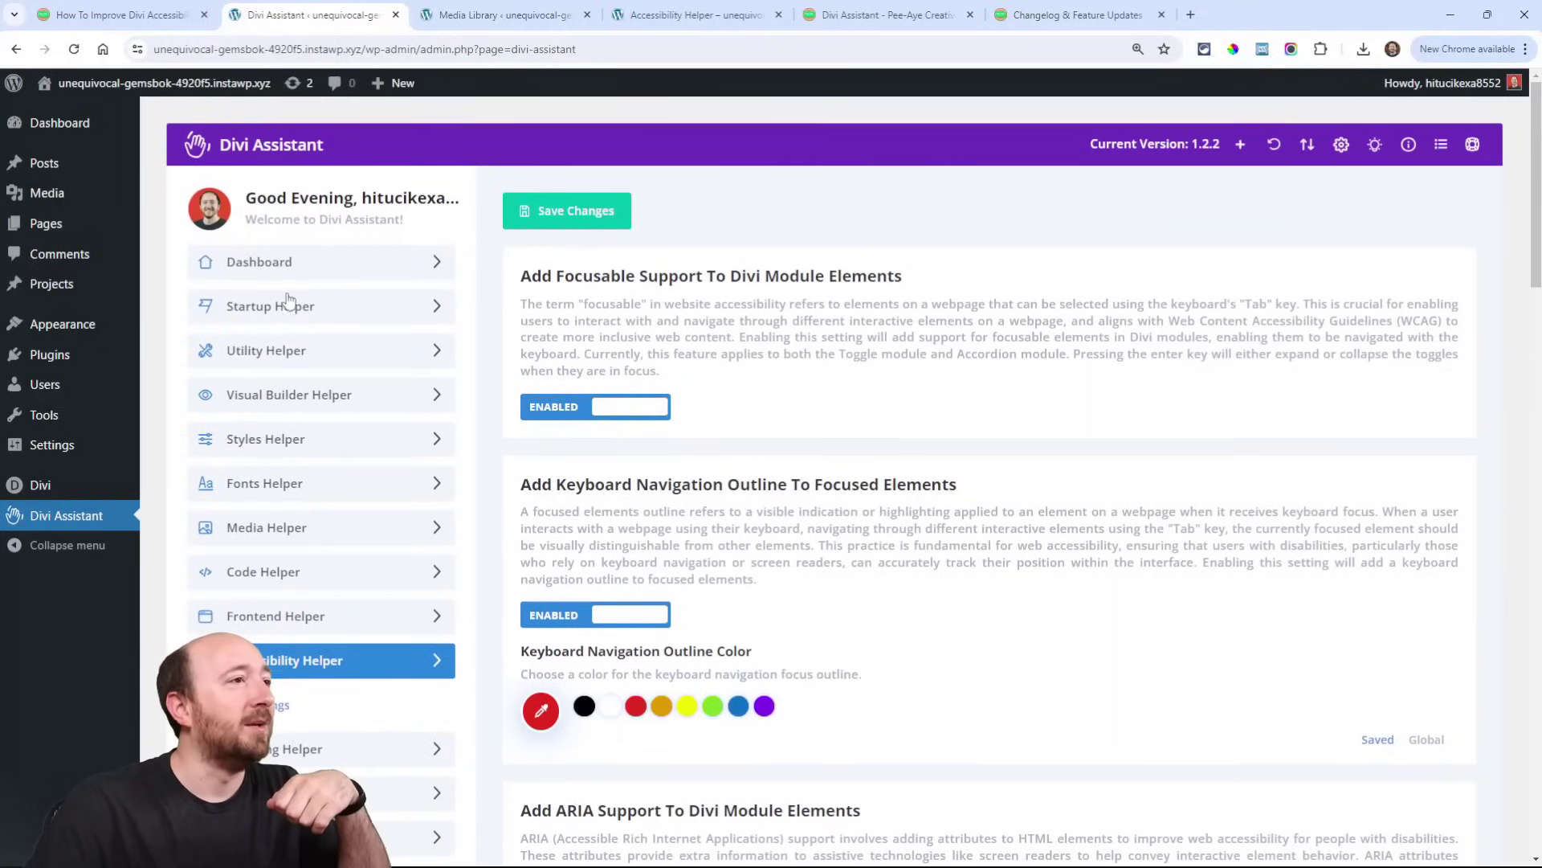
left_click(285, 354)
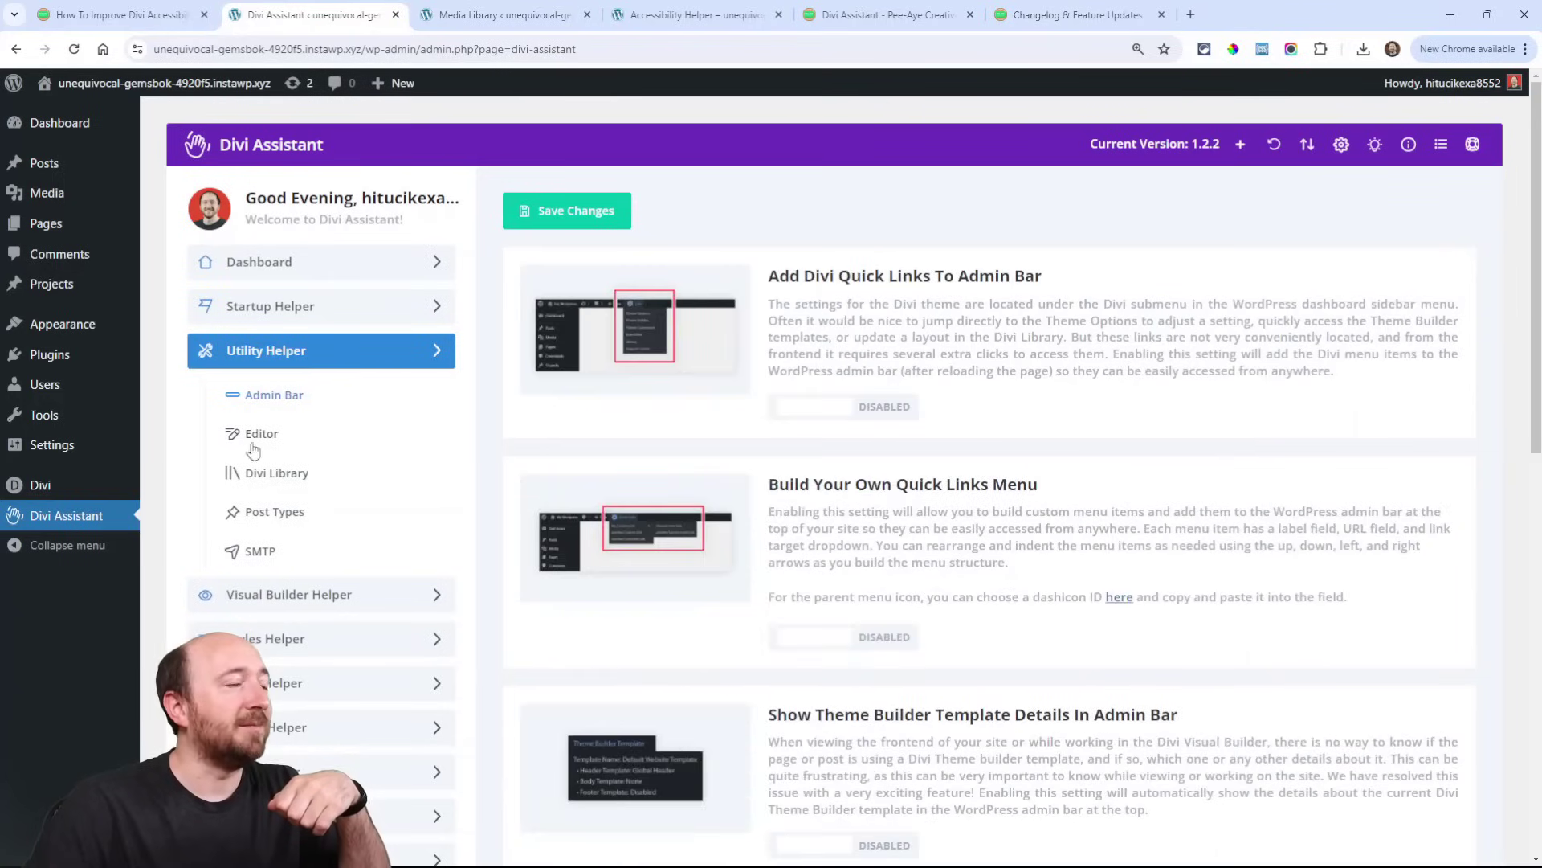
scroll(306, 454, "down", 2)
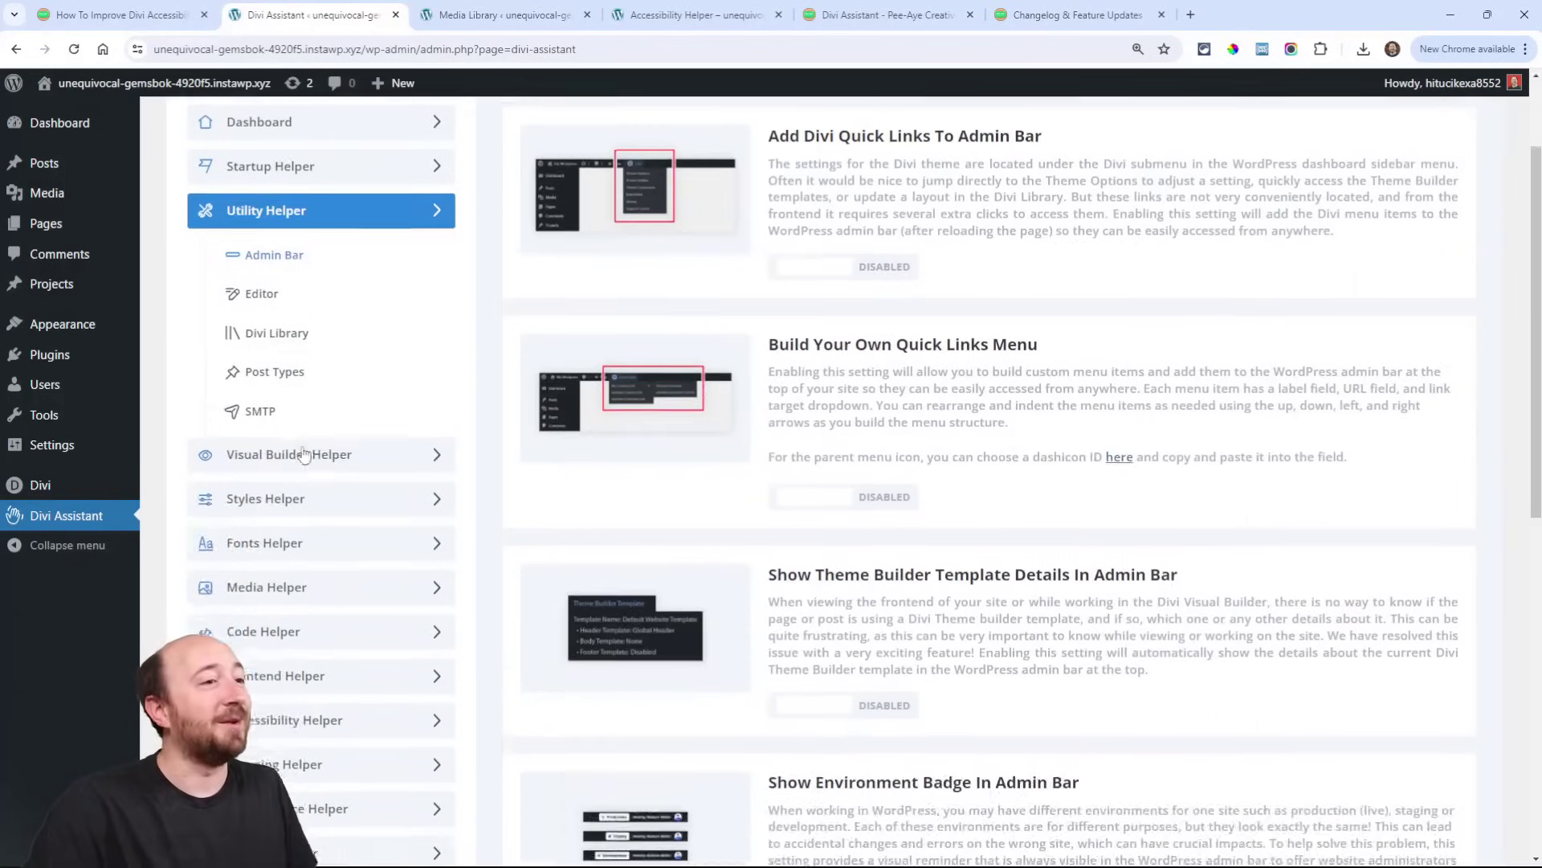
scroll(305, 455, "down", 2)
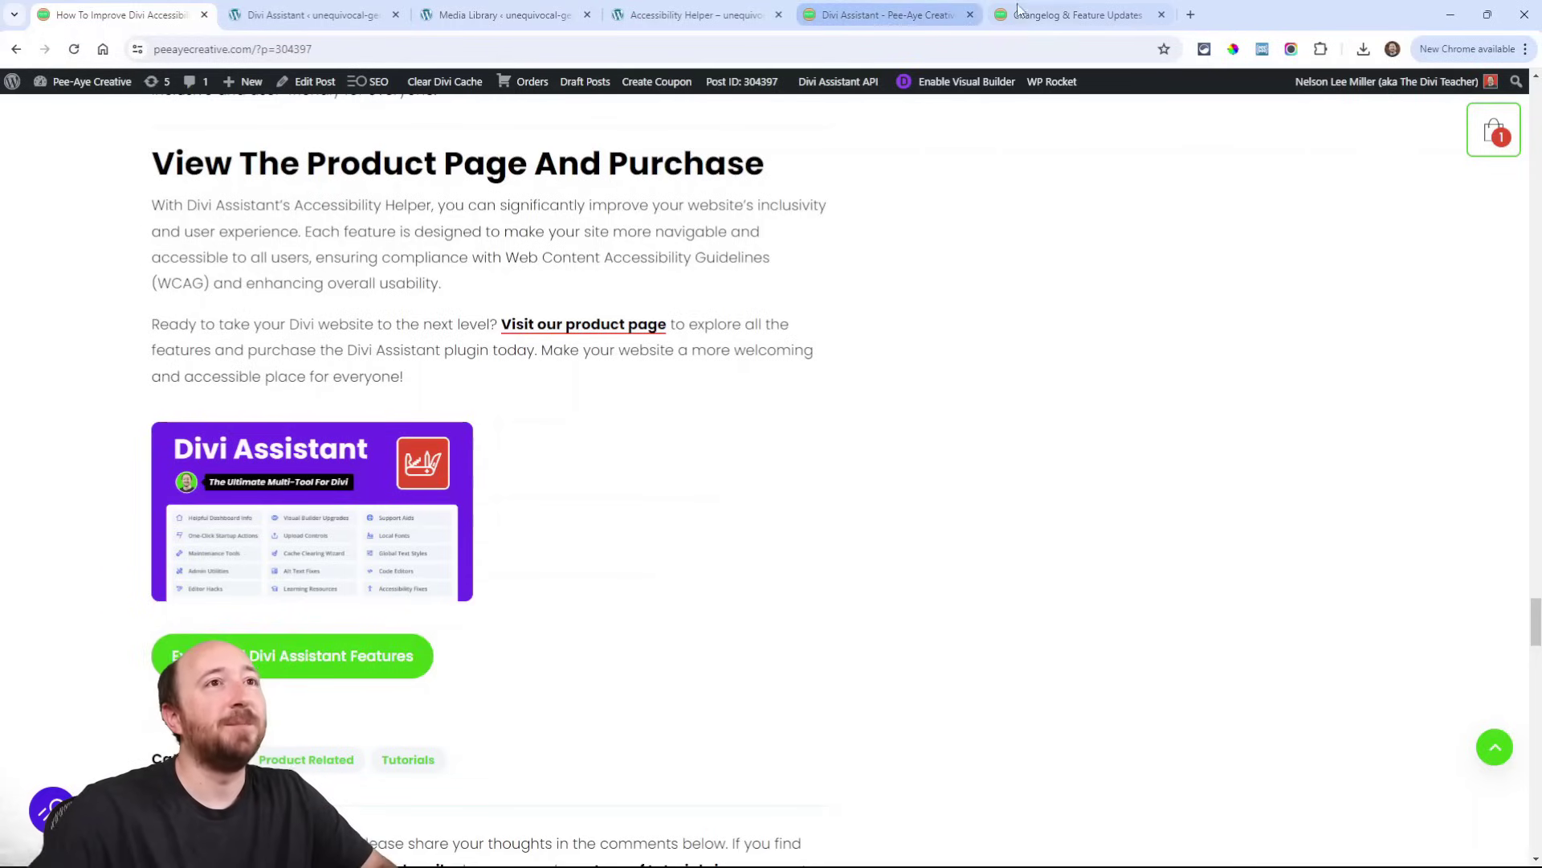
Step: Highlight the changelog's Accessibility Helper improvements, then switch to the Divi Assistant product page
left_click(1061, 13)
scroll(1016, 241, "up", 1)
scroll(1016, 241, "down", 3)
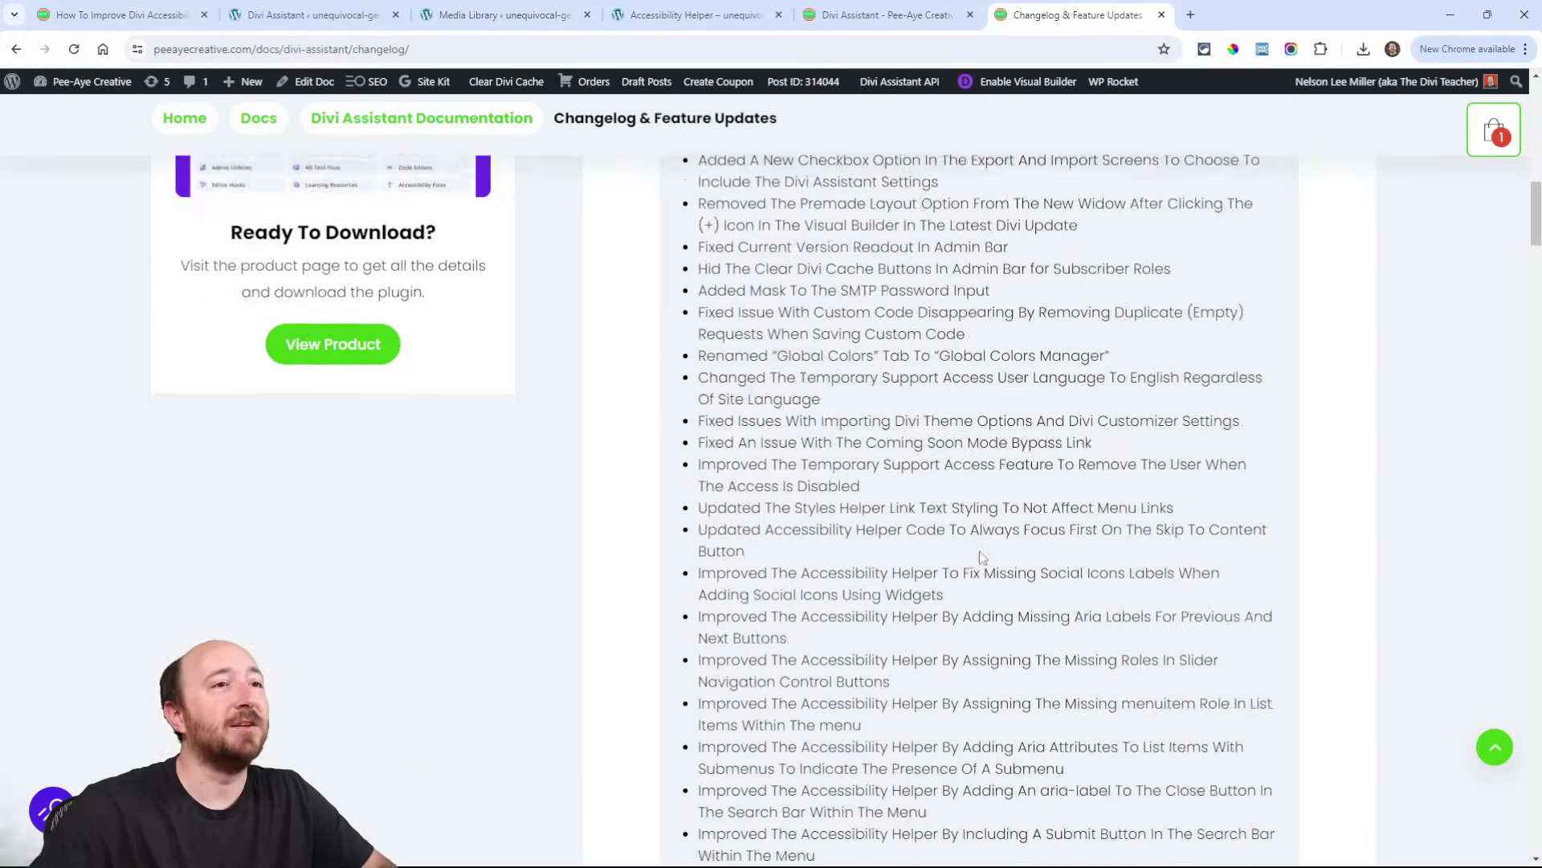
scroll(767, 392, "down", 2)
scroll(767, 392, "down", 1)
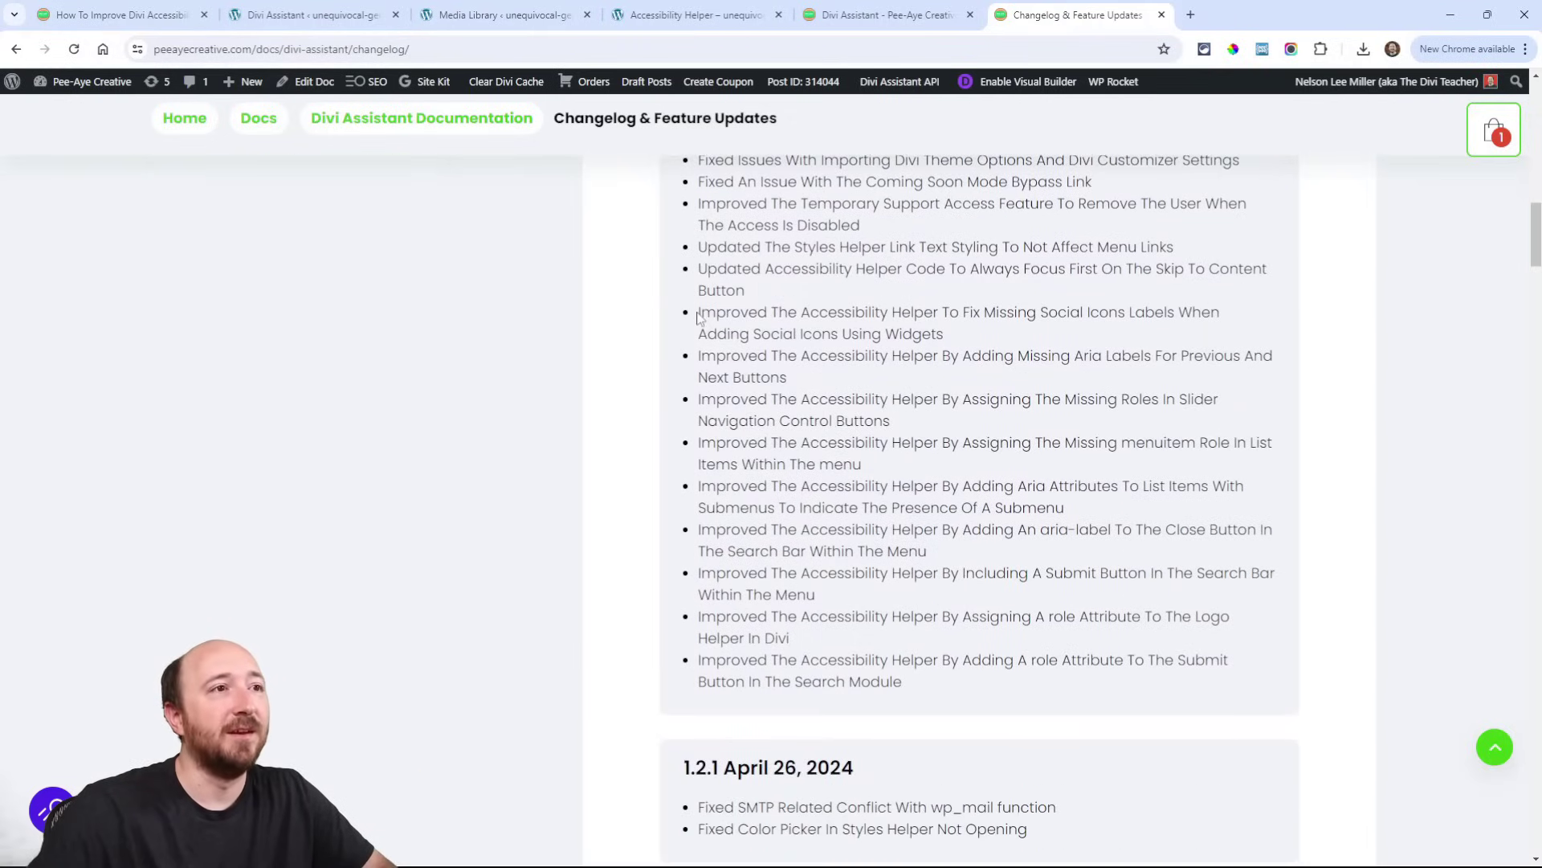
left_click_drag(699, 317, 901, 680)
scroll(900, 615, "up", 1)
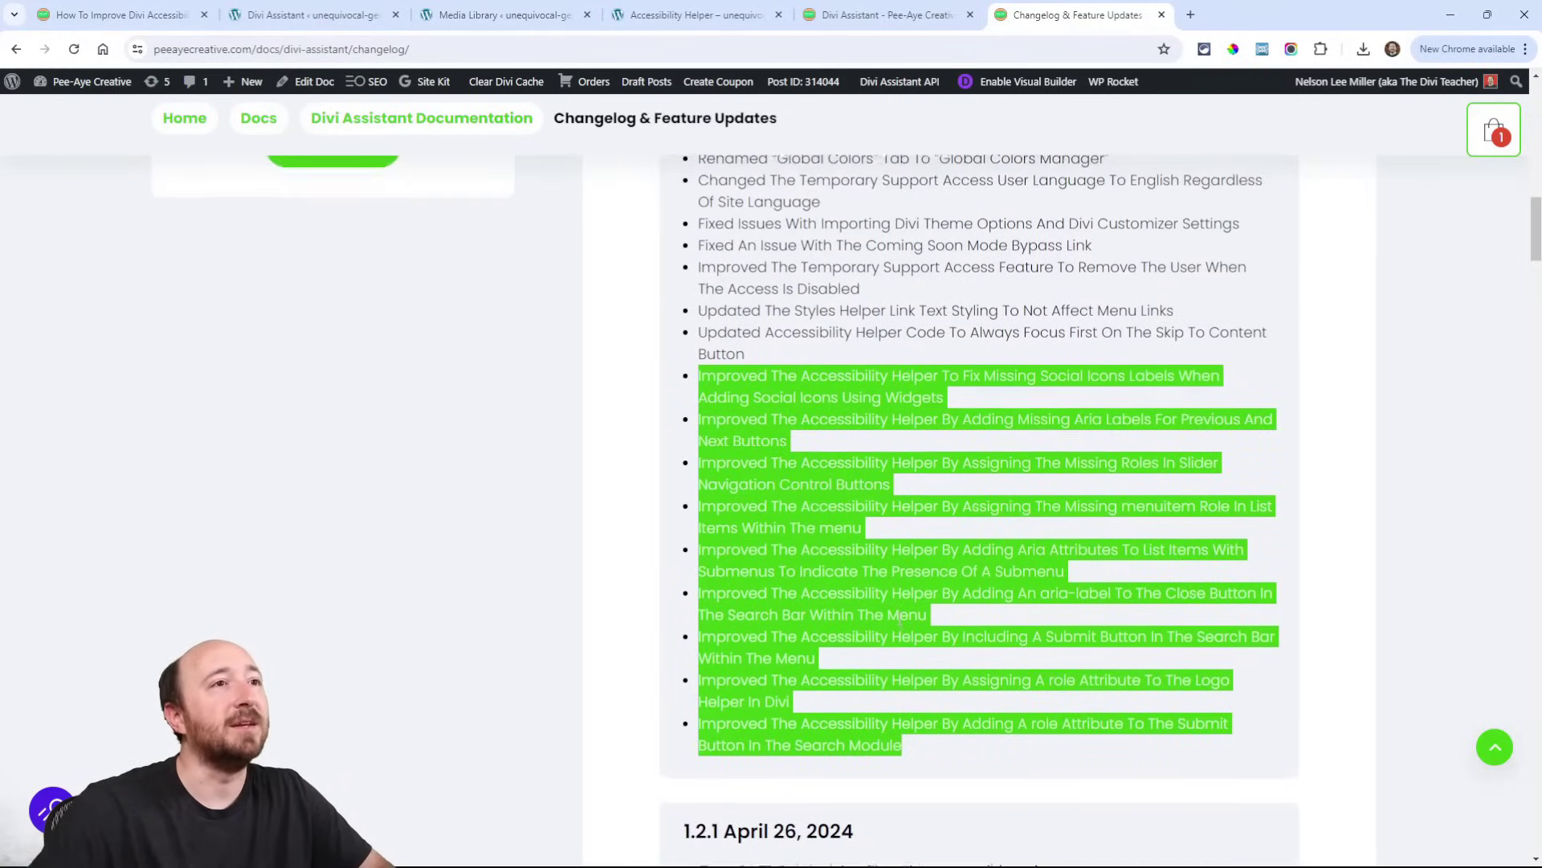
scroll(902, 617, "up", 1)
scroll(891, 590, "up", 1)
scroll(856, 506, "down", 3)
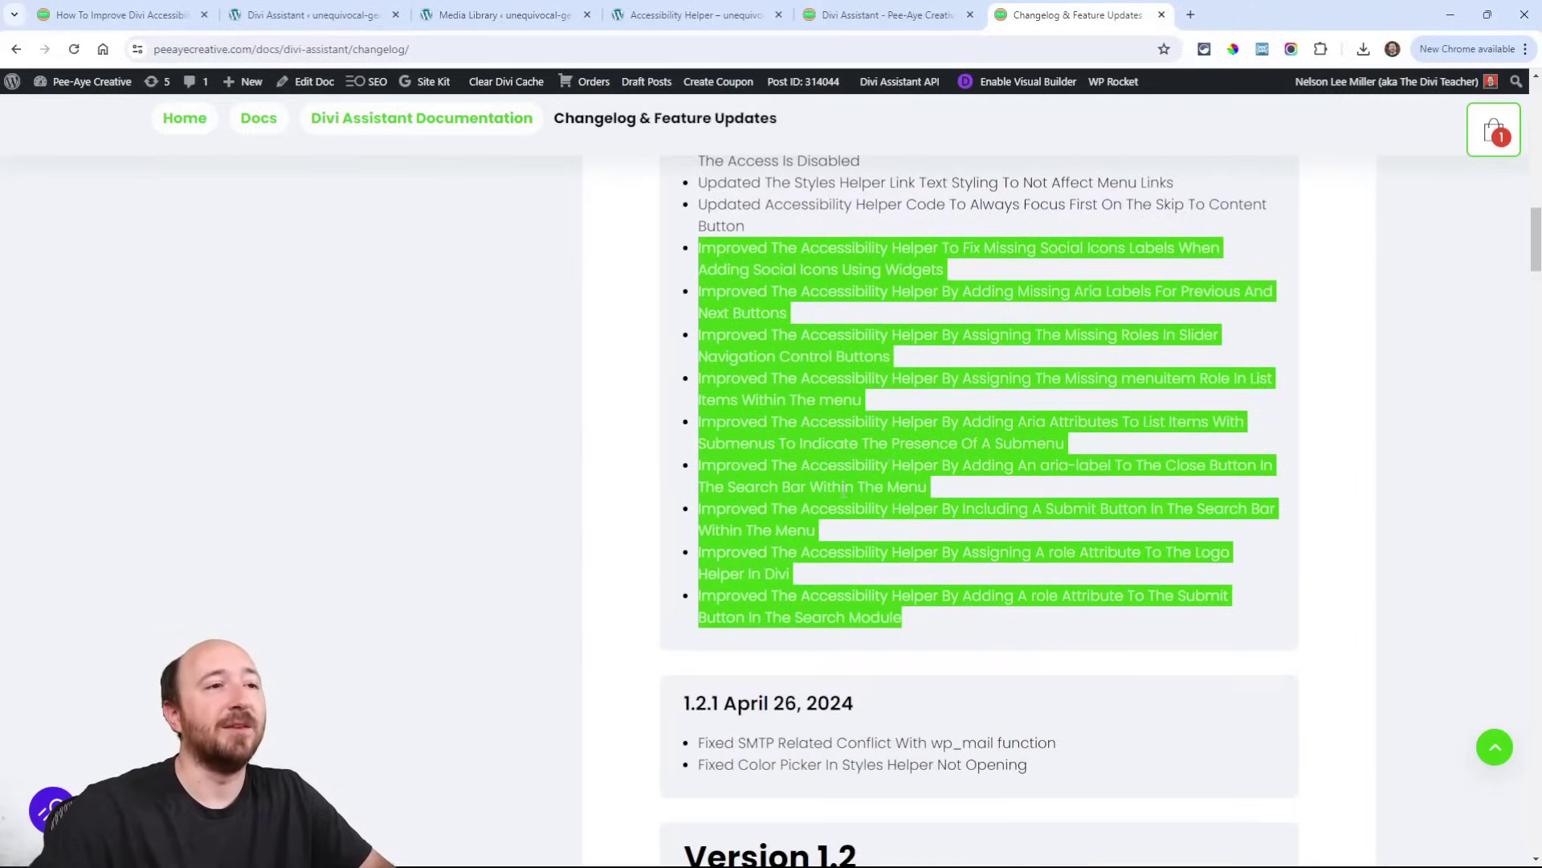
left_click_drag(902, 617, 700, 292)
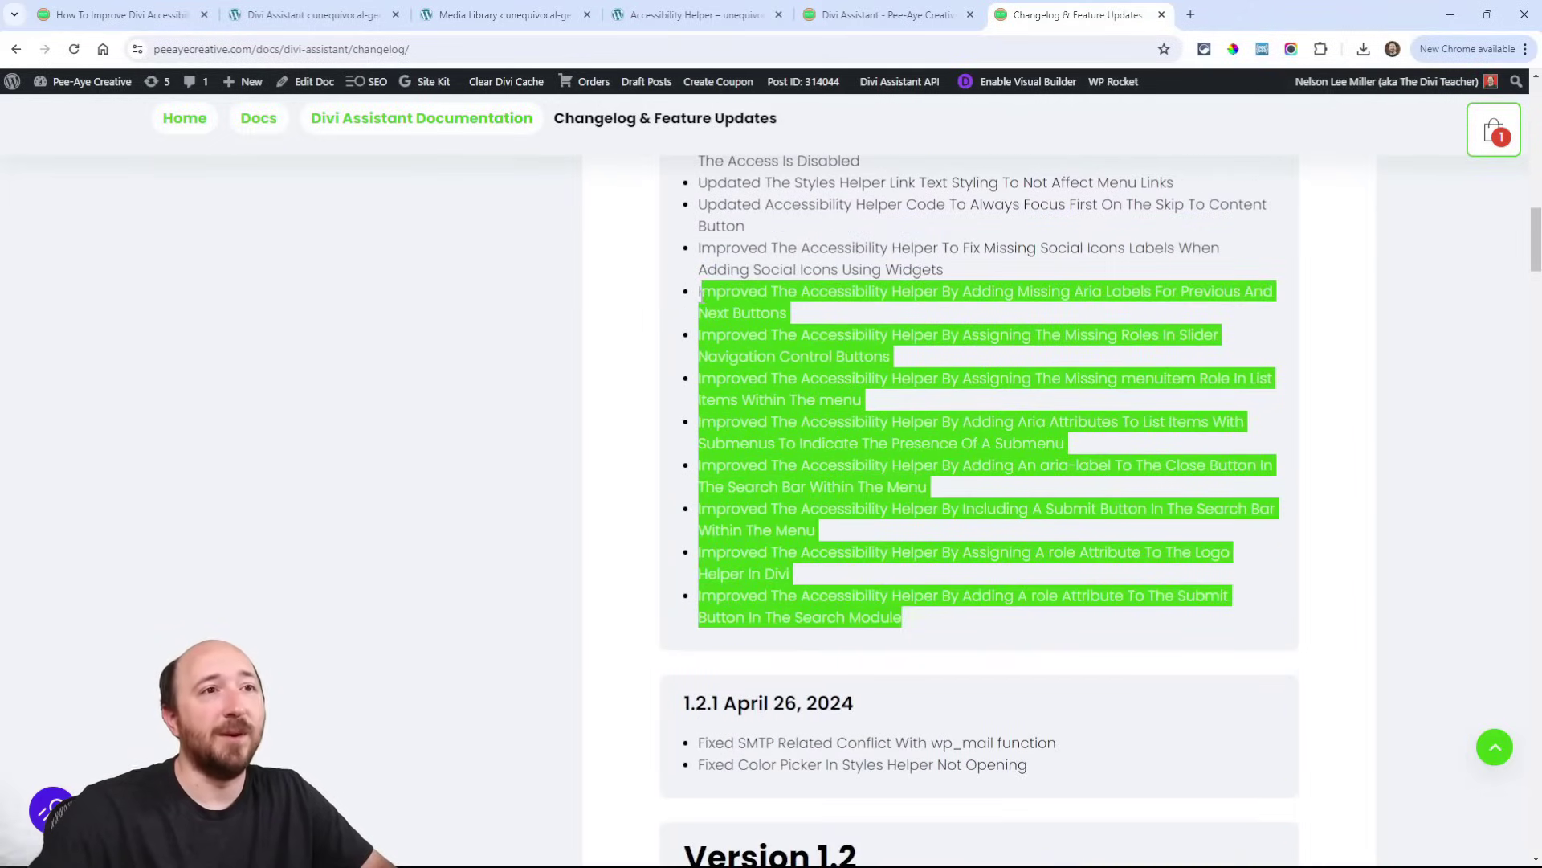
left_click(897, 703)
scroll(895, 596, "up", 1)
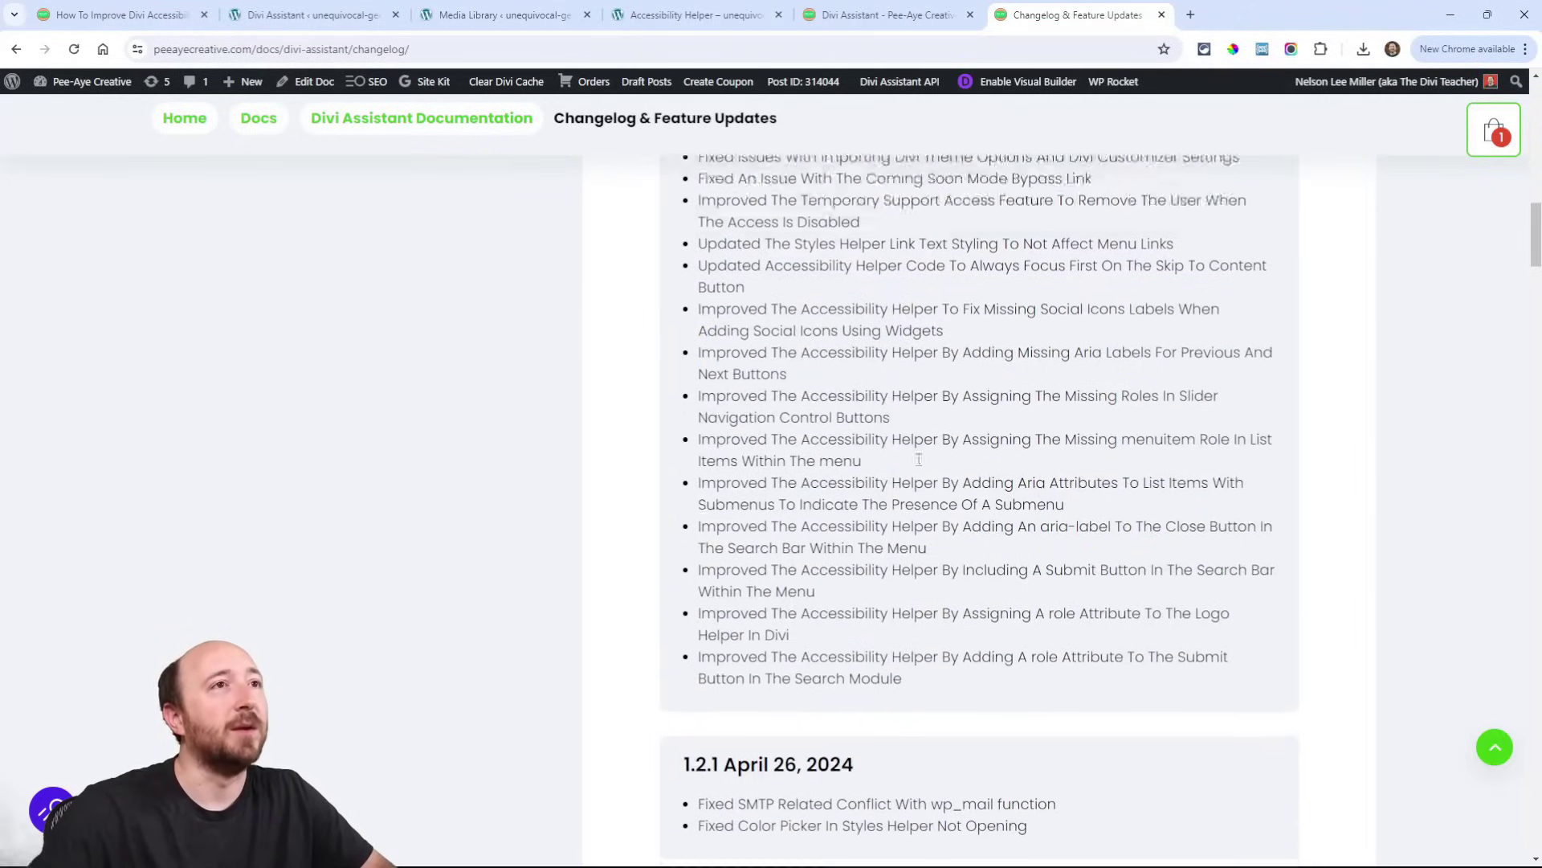
scroll(895, 596, "up", 3)
left_click(889, 14)
scroll(893, 607, "down", 2)
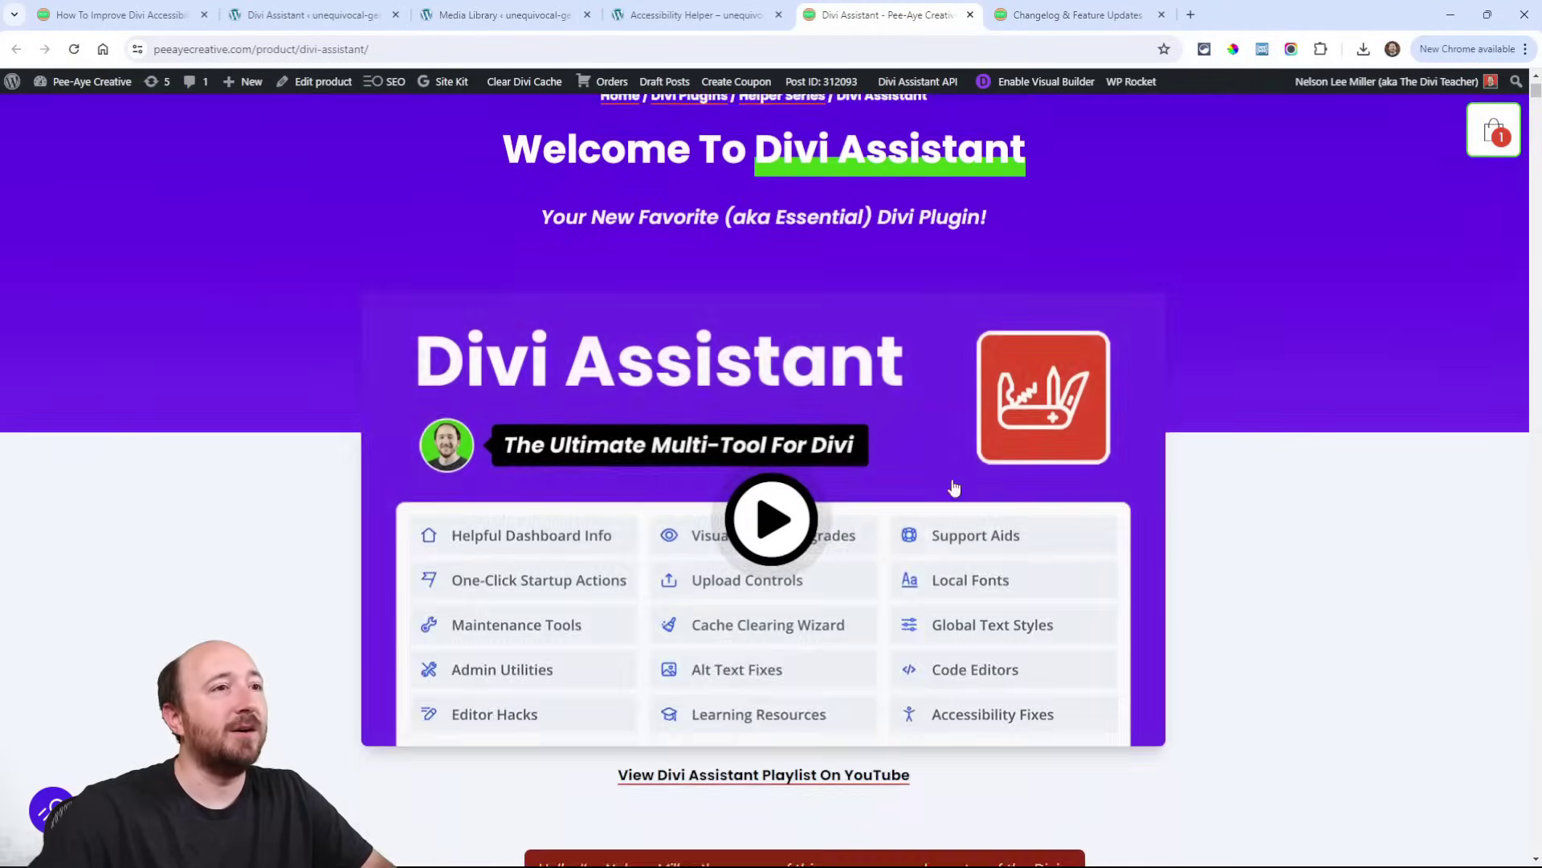
scroll(953, 490, "down", 1)
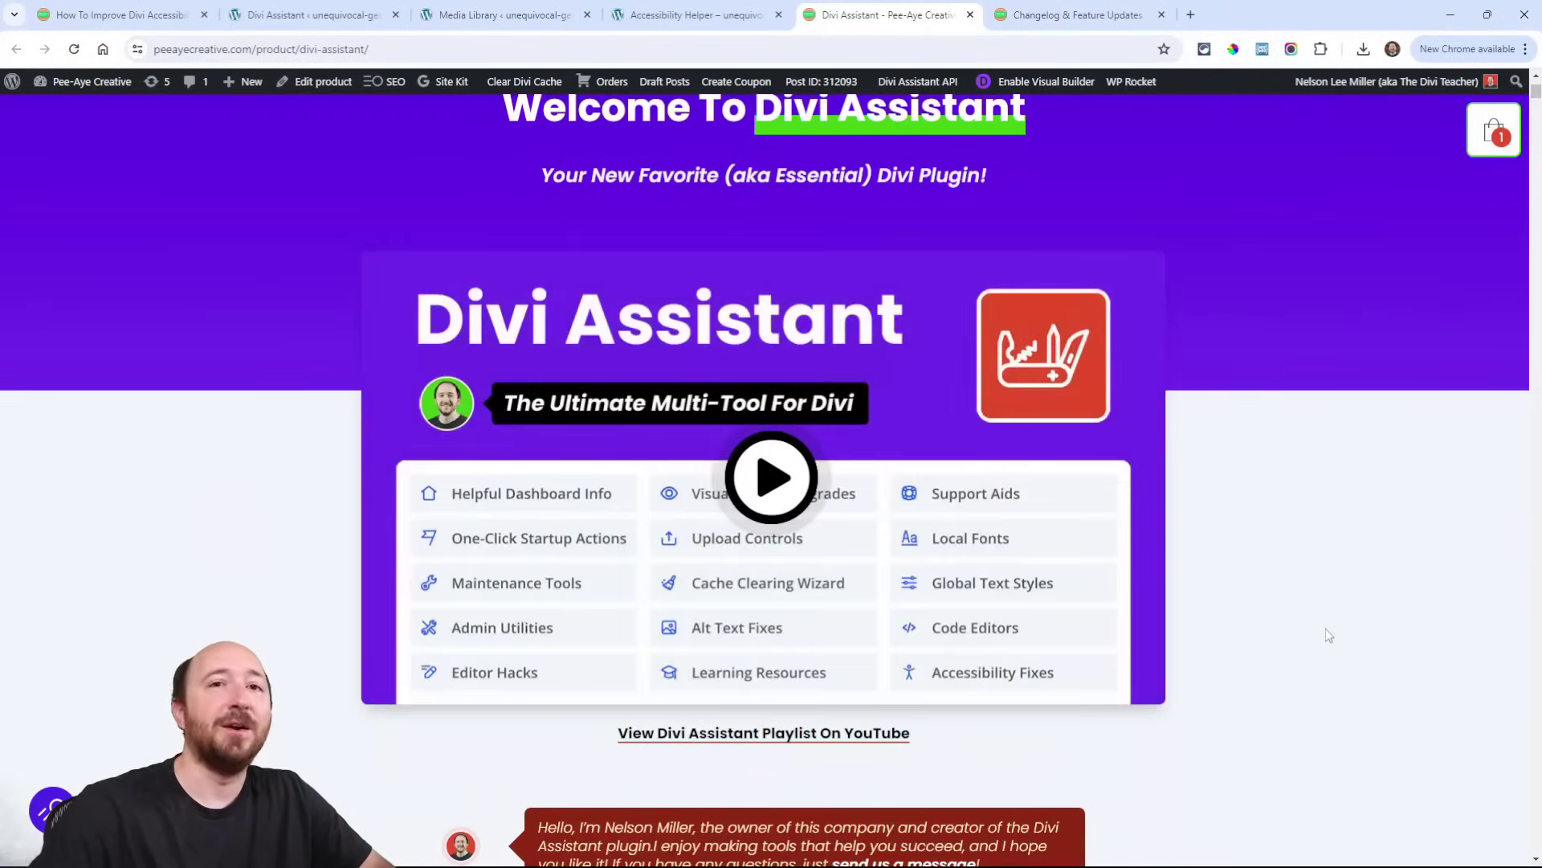
scroll(1325, 627, "down", 2)
scroll(1289, 627, "down", 1)
scroll(1263, 599, "up", 1)
scroll(1262, 599, "up", 3)
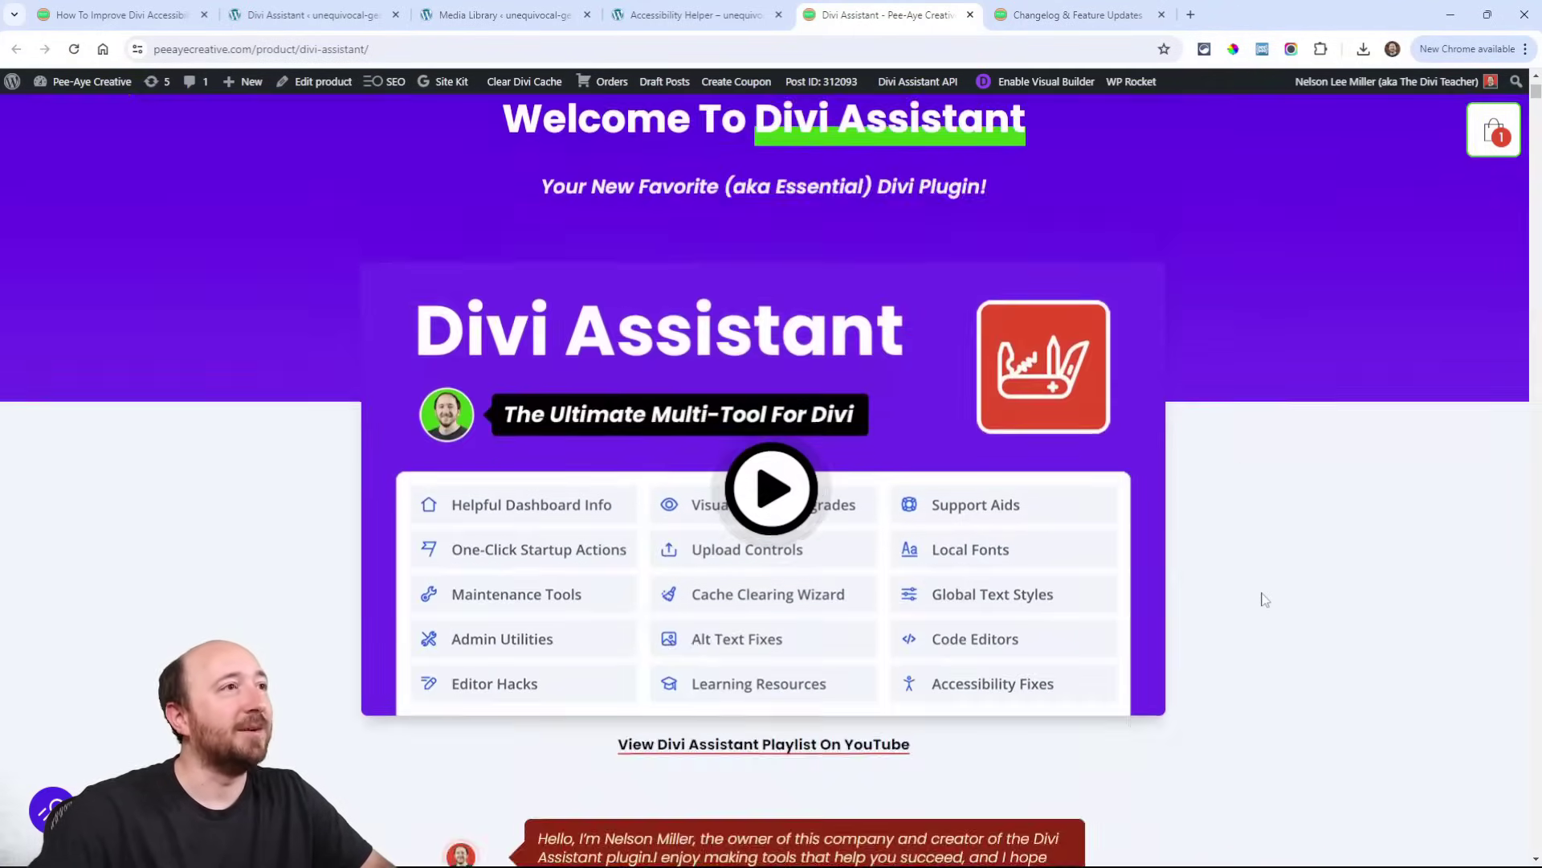